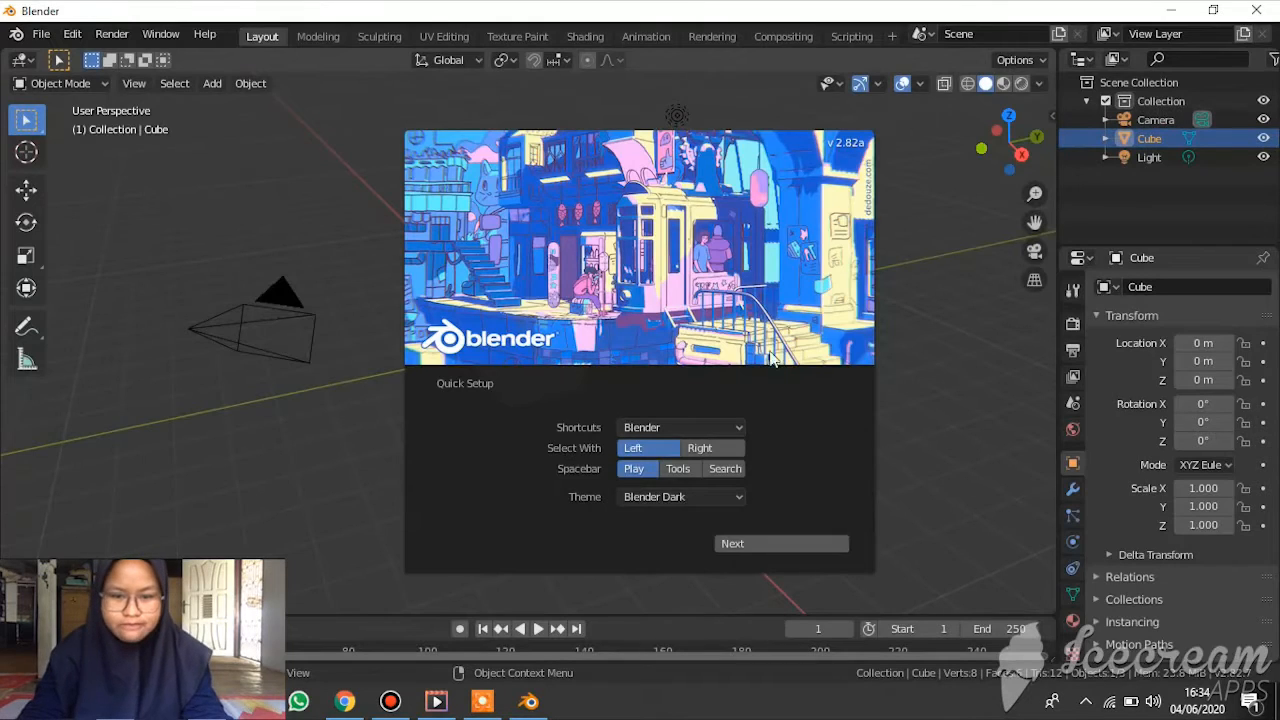
Step: Dismiss the splash screen and delete the default cube from the scene
left_click(322, 265)
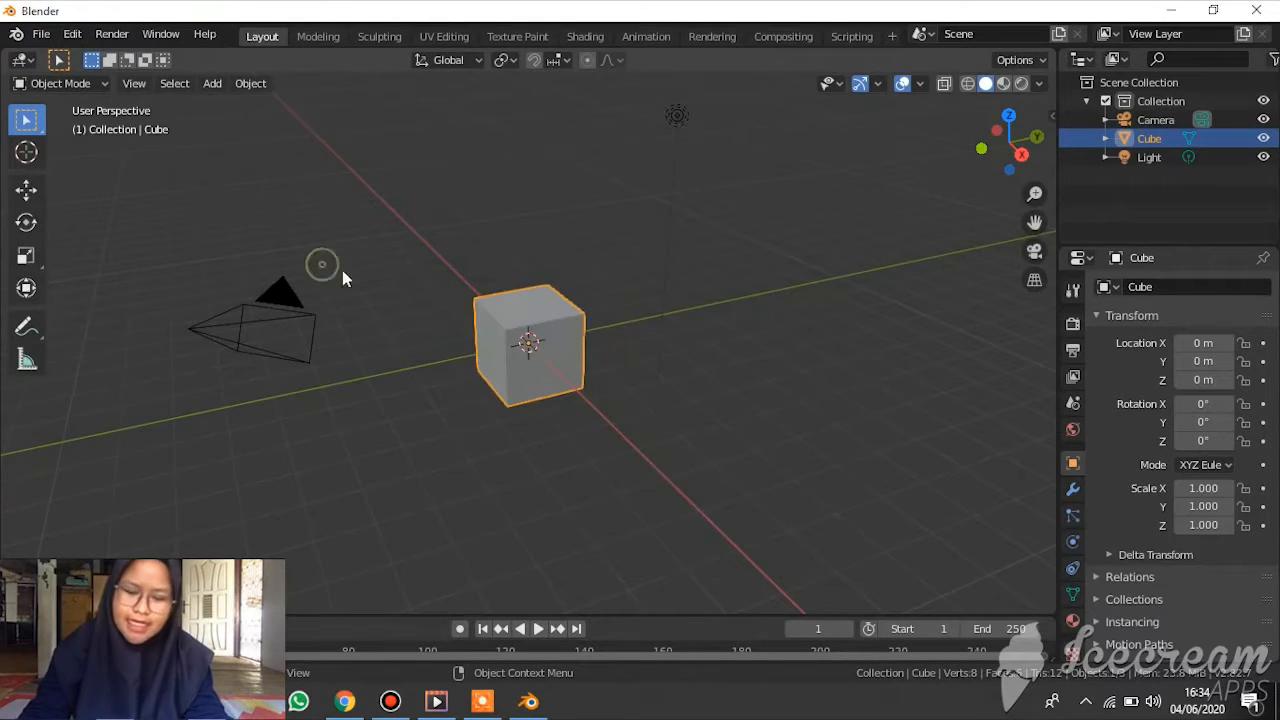
right_click(556, 349)
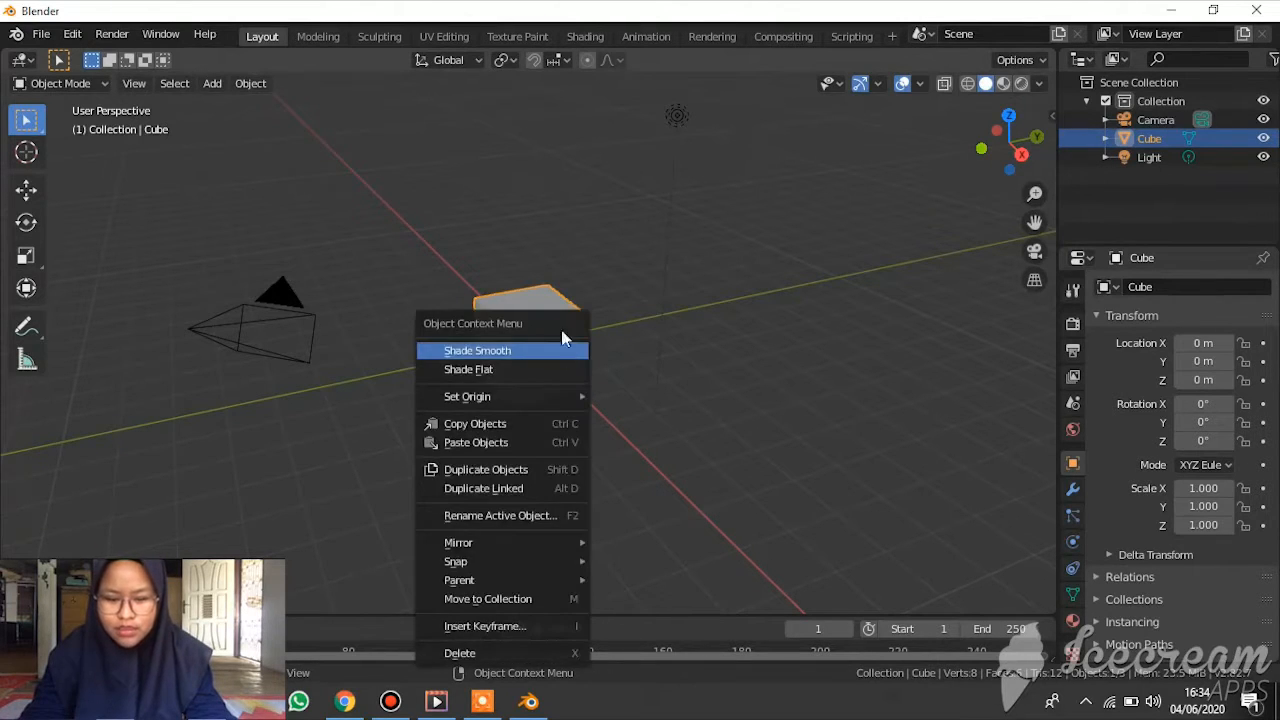
key("x")
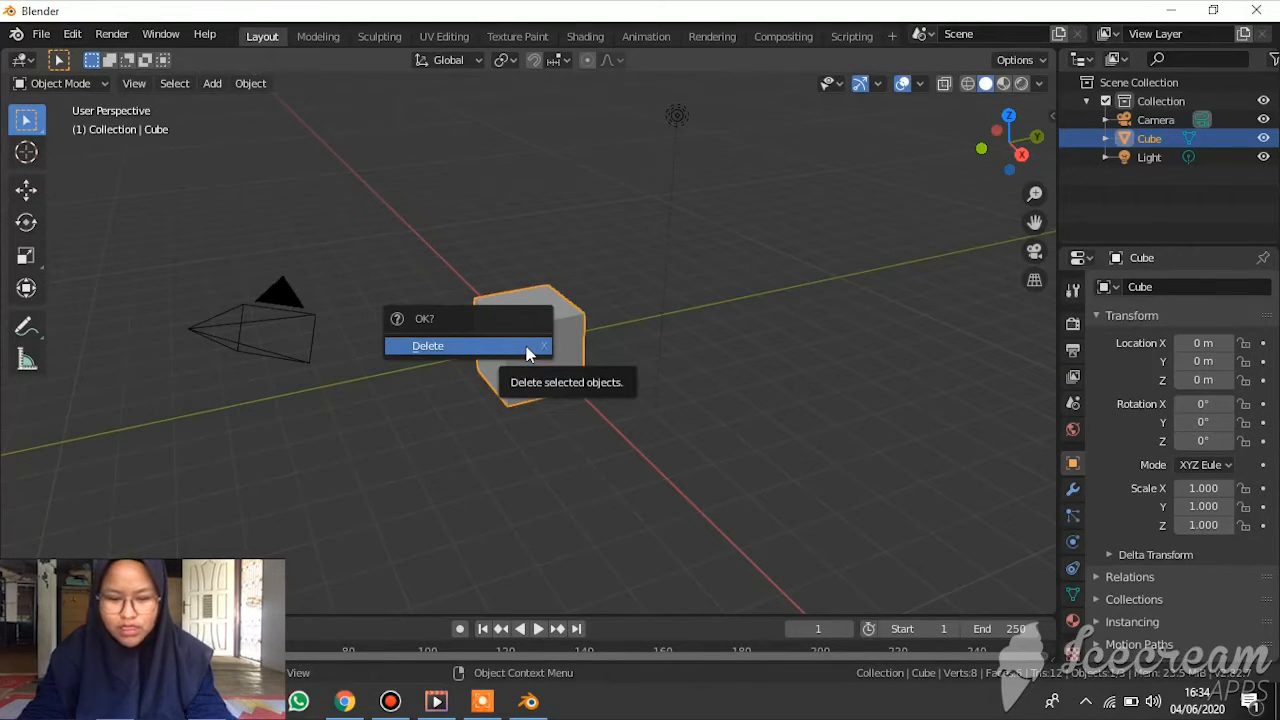
left_click(528, 347)
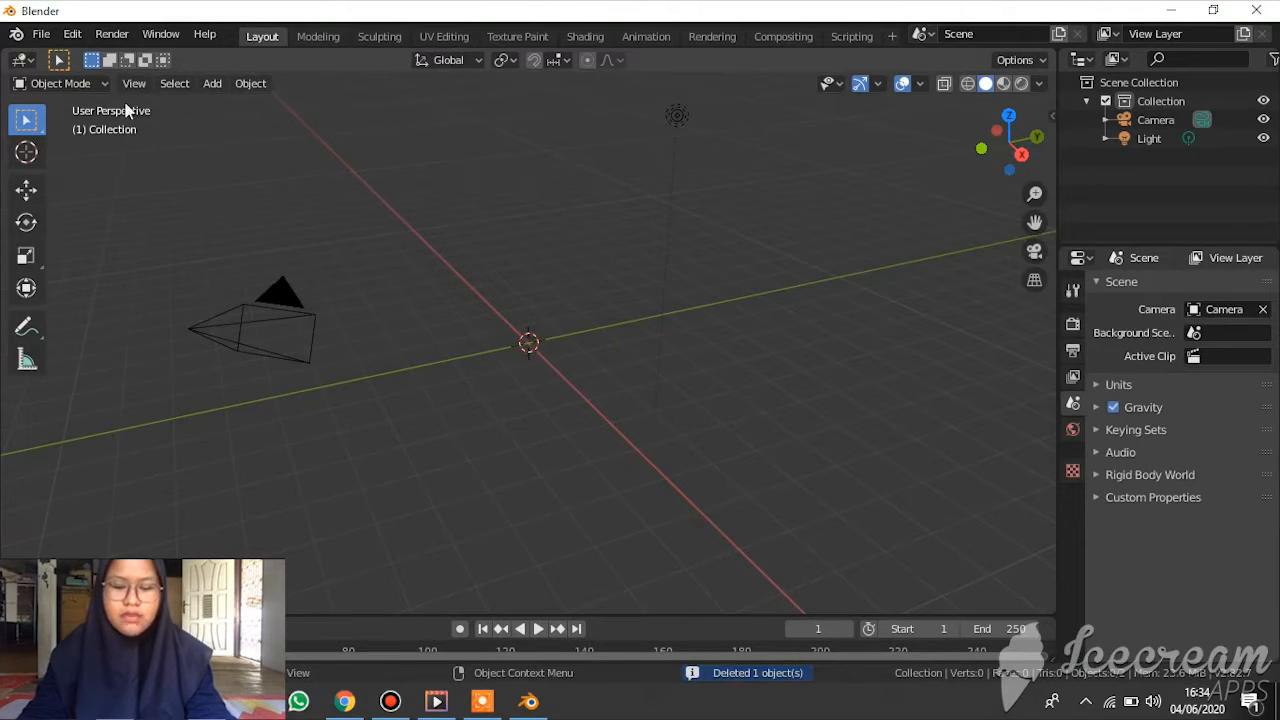
Step: Add a new cube mesh at the scene origin
left_click(212, 86)
mouse_move(268, 114)
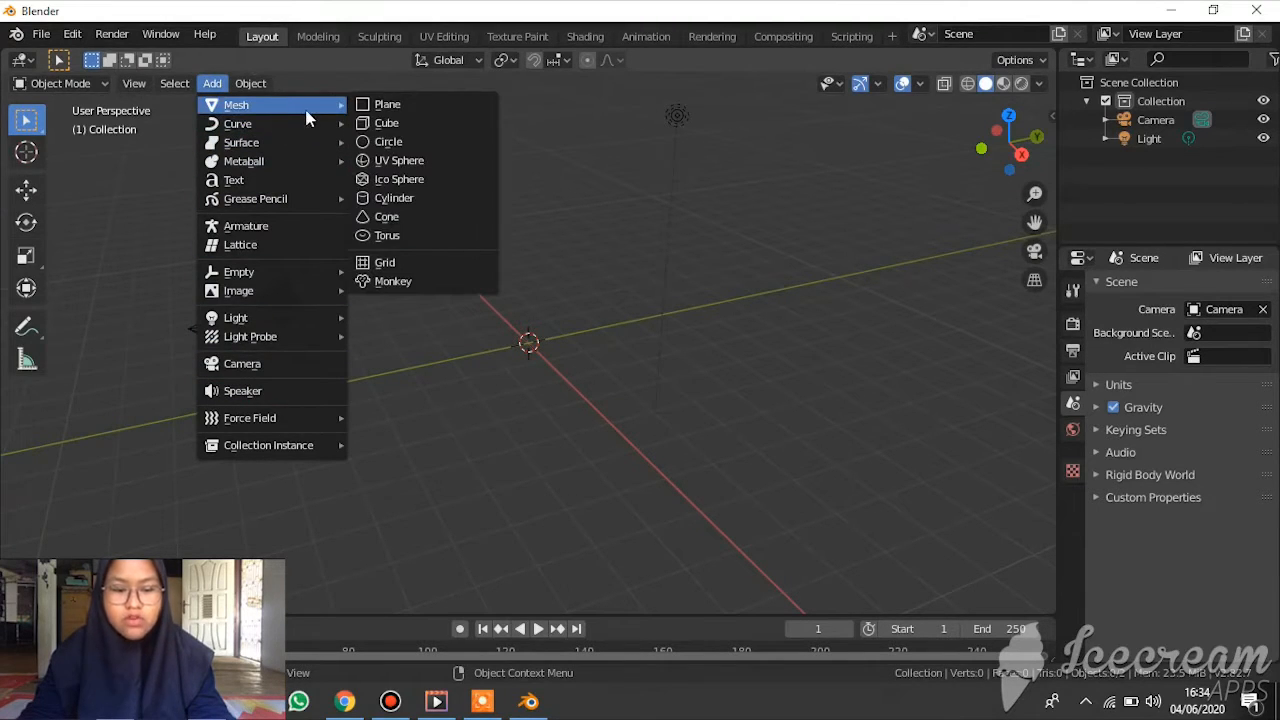
left_click(377, 124)
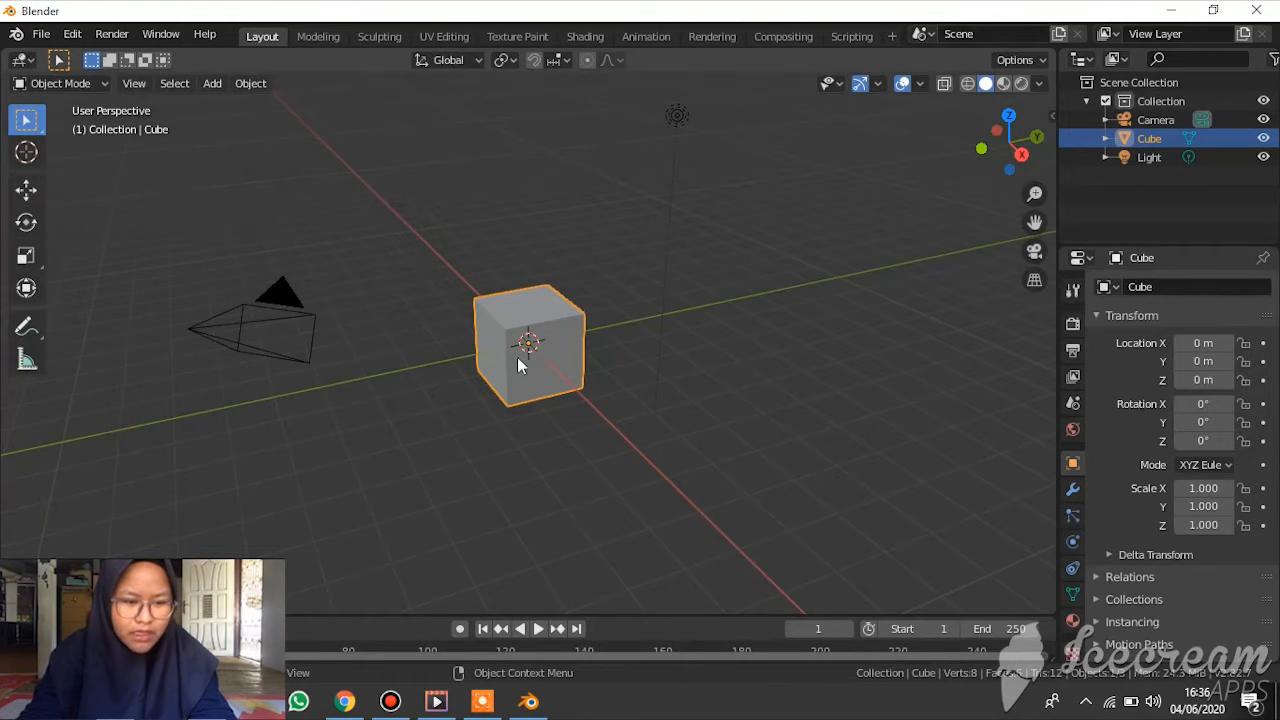
Step: Move the cube freehand with the Move tool to about X 0.78, Y 0.79, Z -0.79 m
left_click(29, 191)
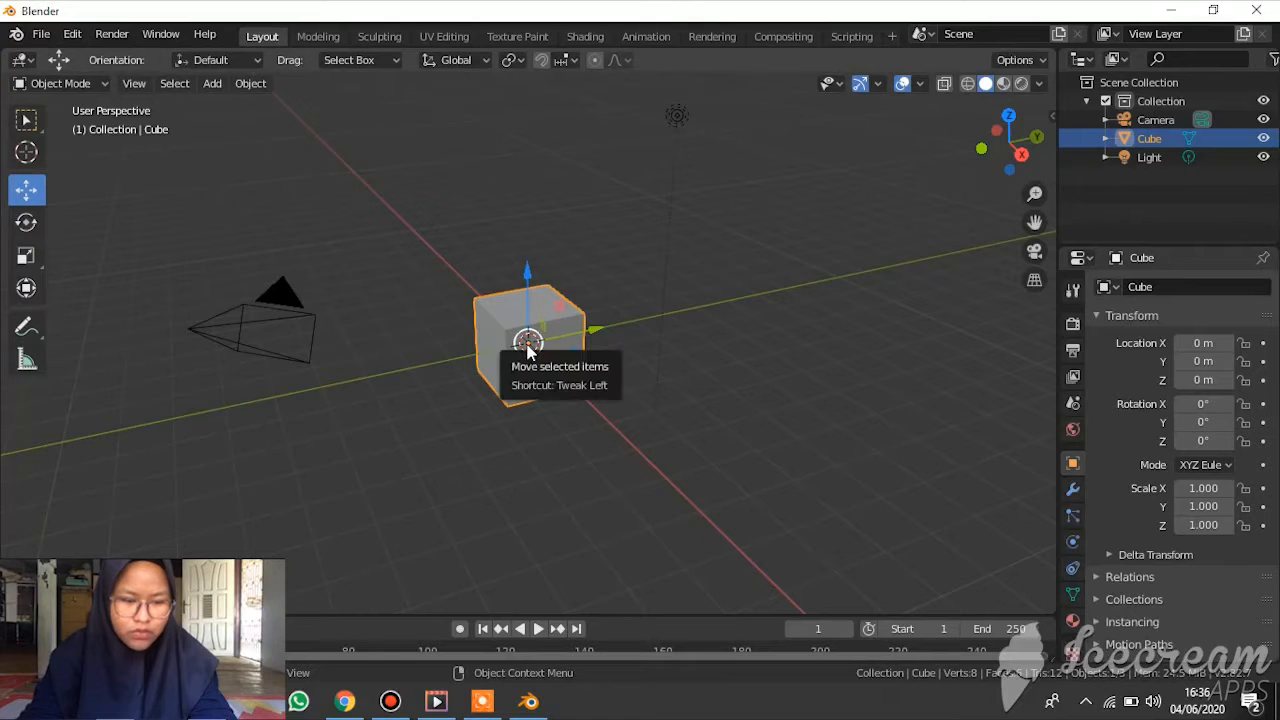
left_click(466, 288)
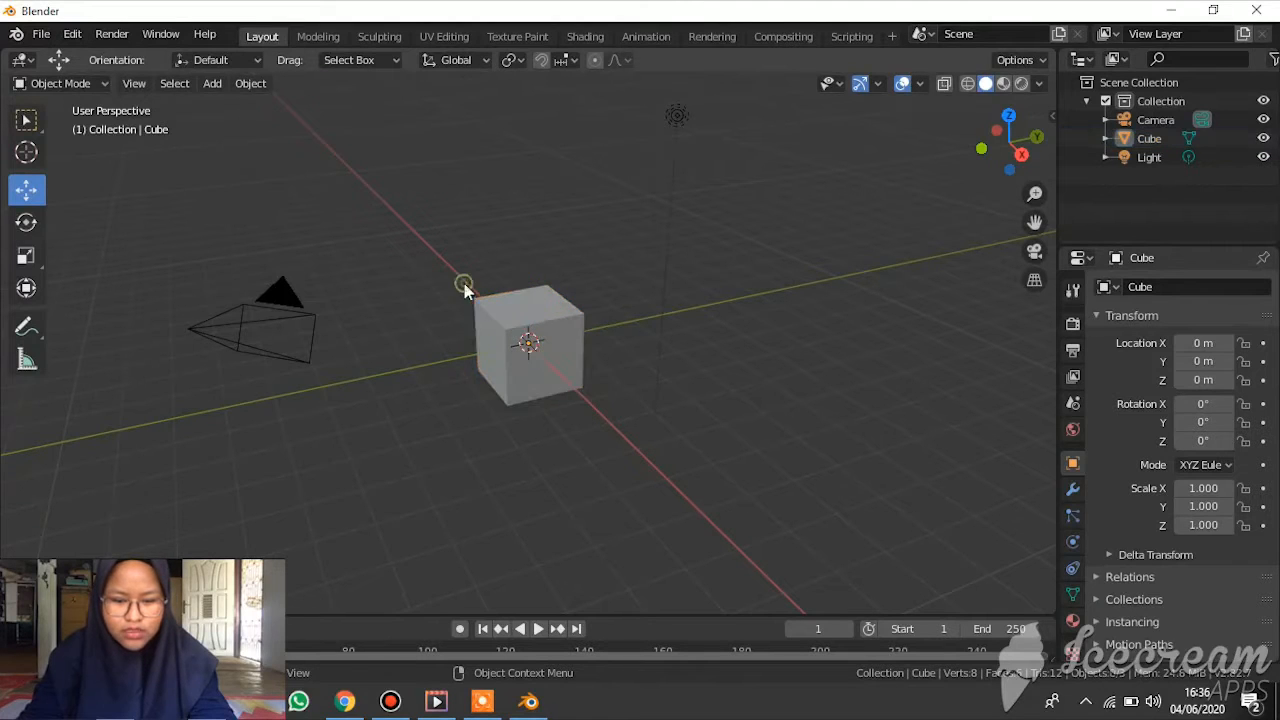
left_click(521, 343)
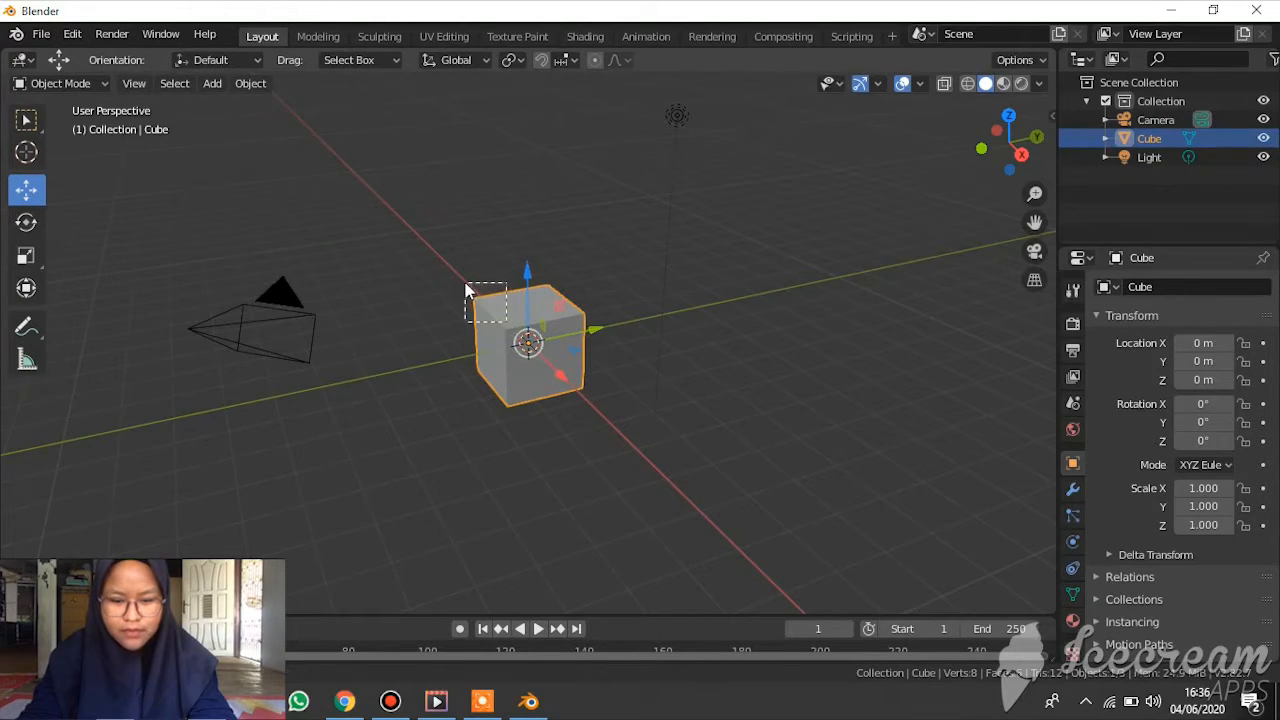
left_click(459, 284)
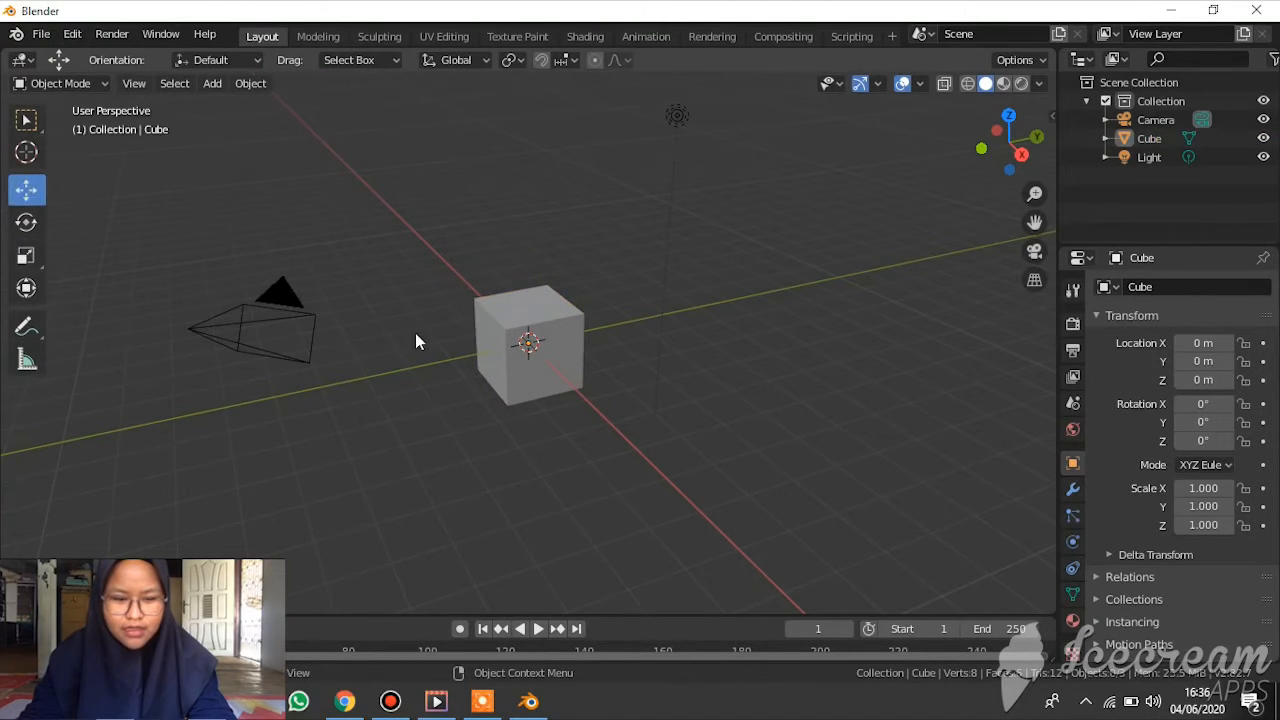
left_click(503, 340)
left_click(26, 222)
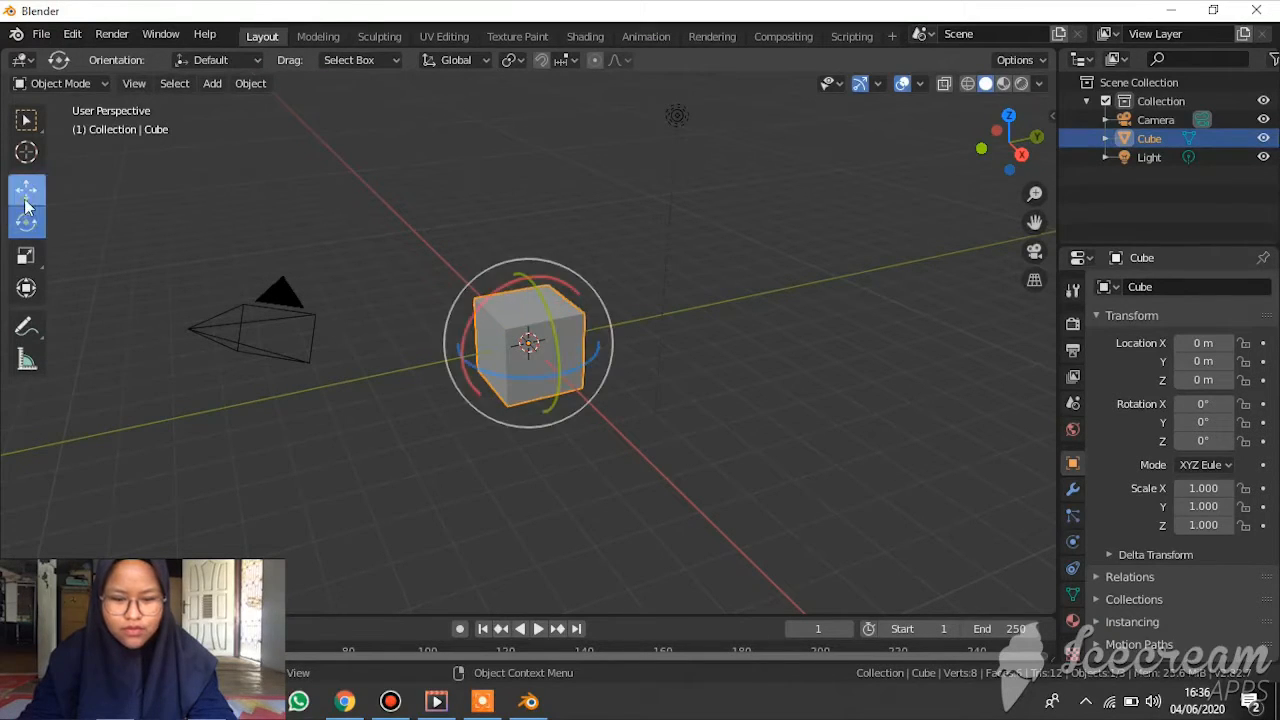
left_click(26, 189)
left_click(450, 268)
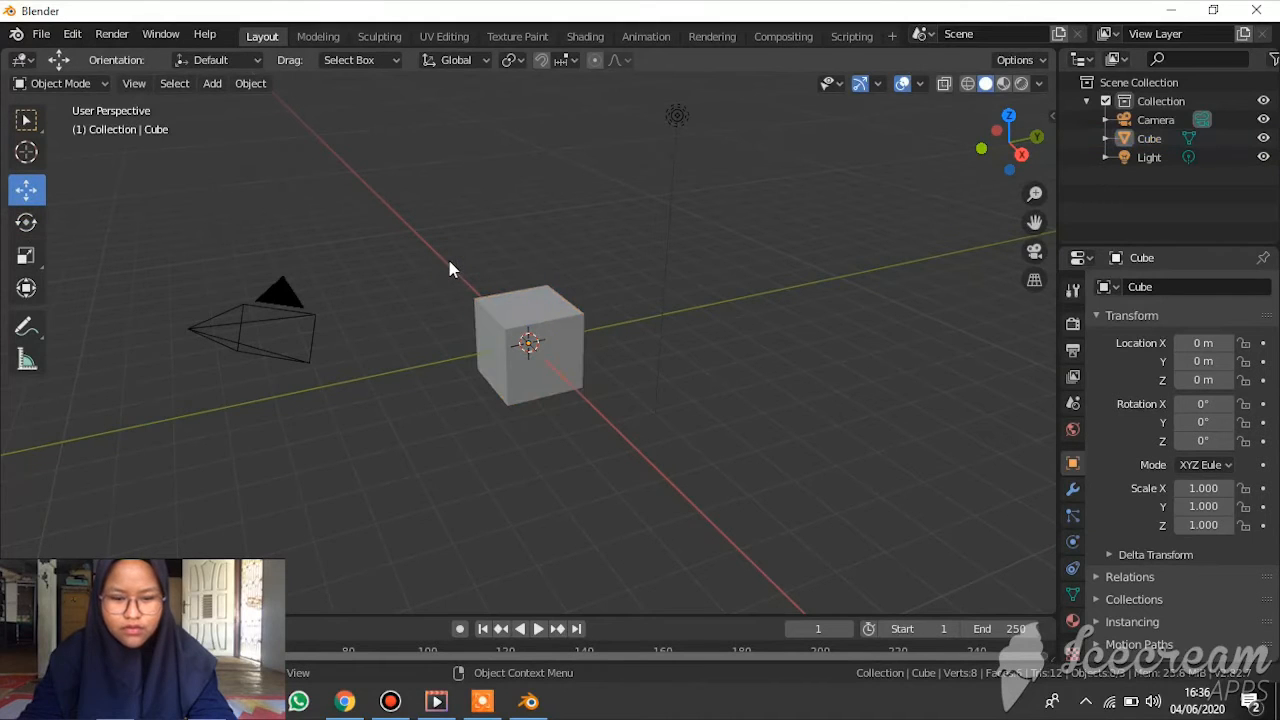
left_click(548, 318)
left_click_drag(528, 343, 530, 405)
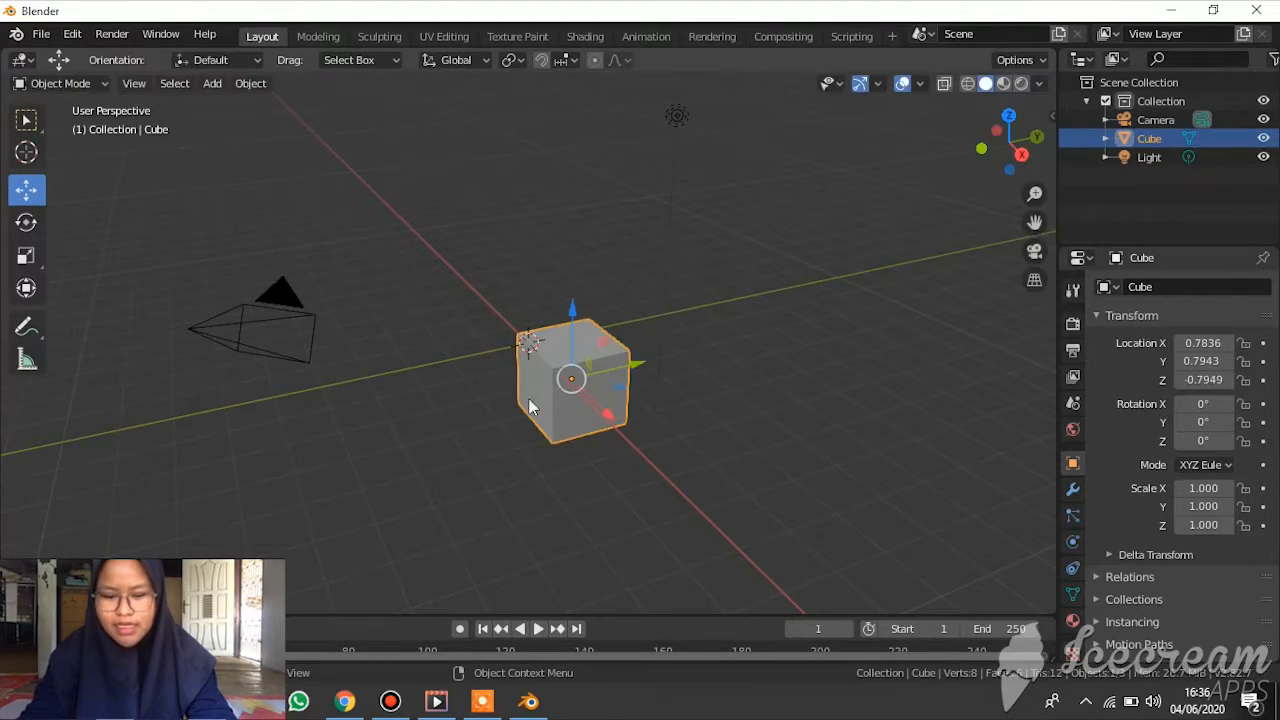
Step: Rotate the cube freehand with the Rotate tool, and clear its rotation
left_click(34, 223)
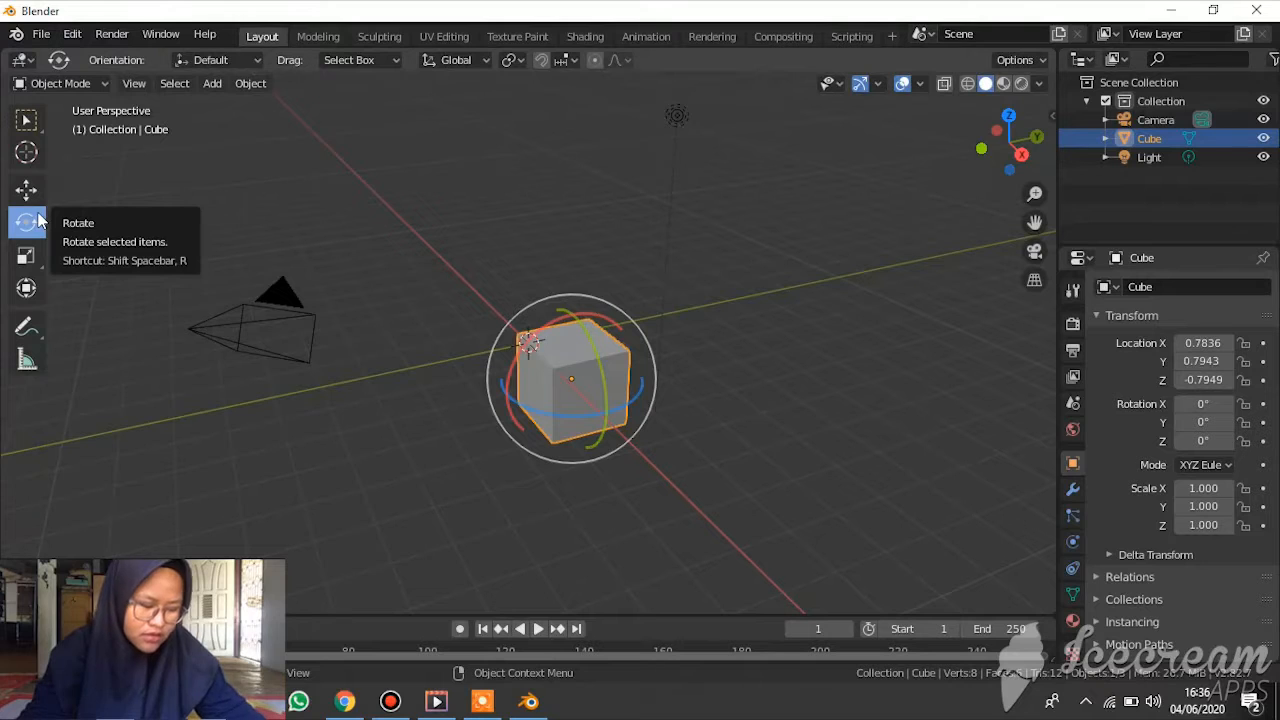
left_click_drag(613, 377, 634, 349)
key("alt+r")
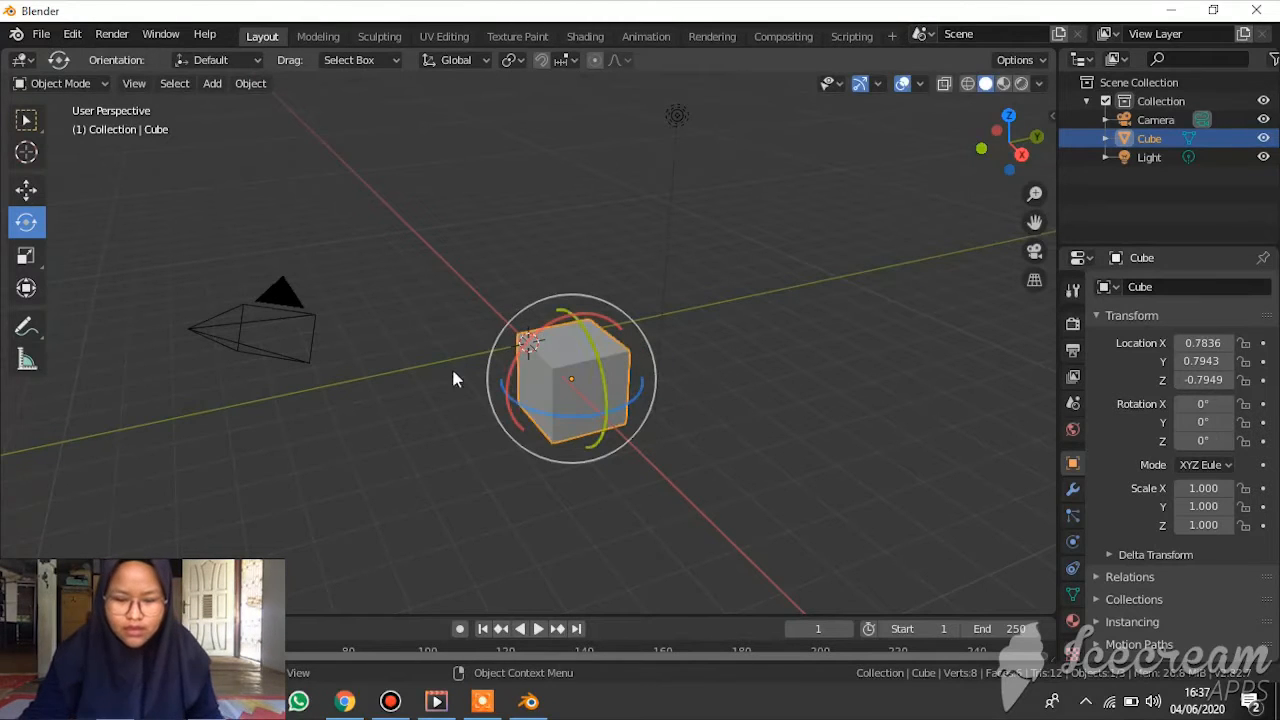
Step: Scale the cube along the Z axis only, to a factor of about 0.94
left_click(30, 258)
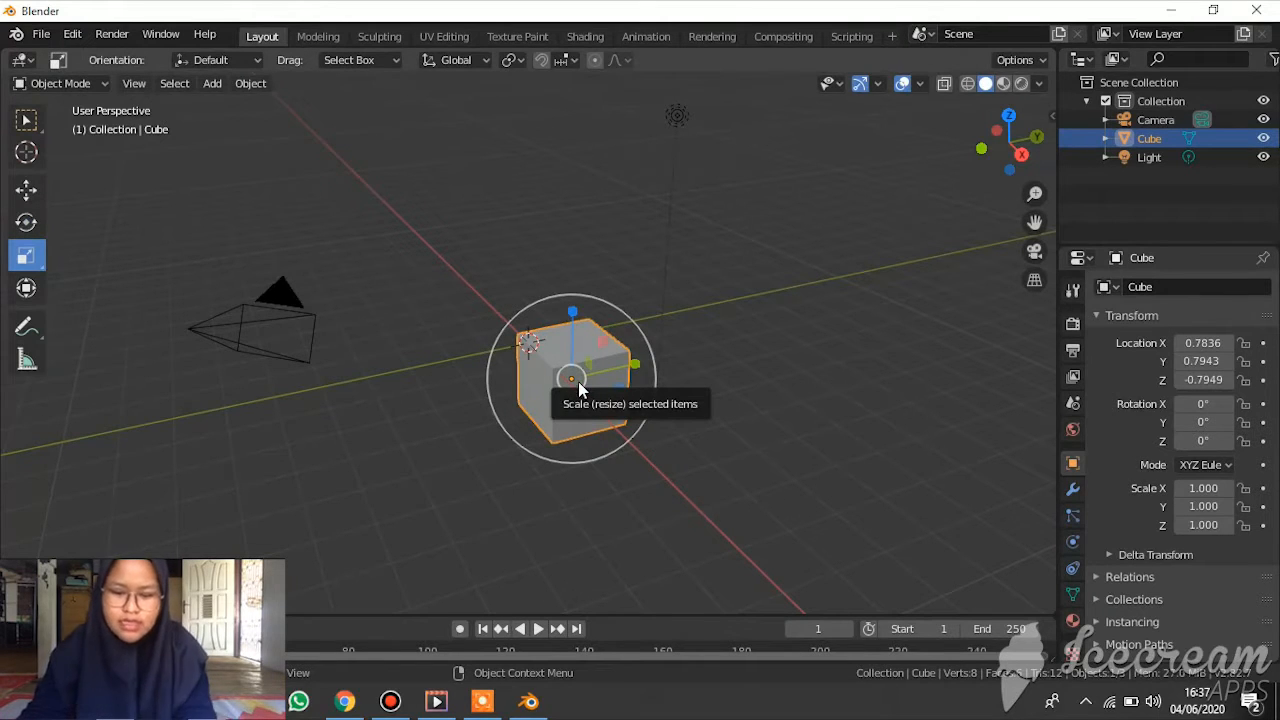
scroll(578, 381, "up", 1)
scroll(580, 388, "up", 2)
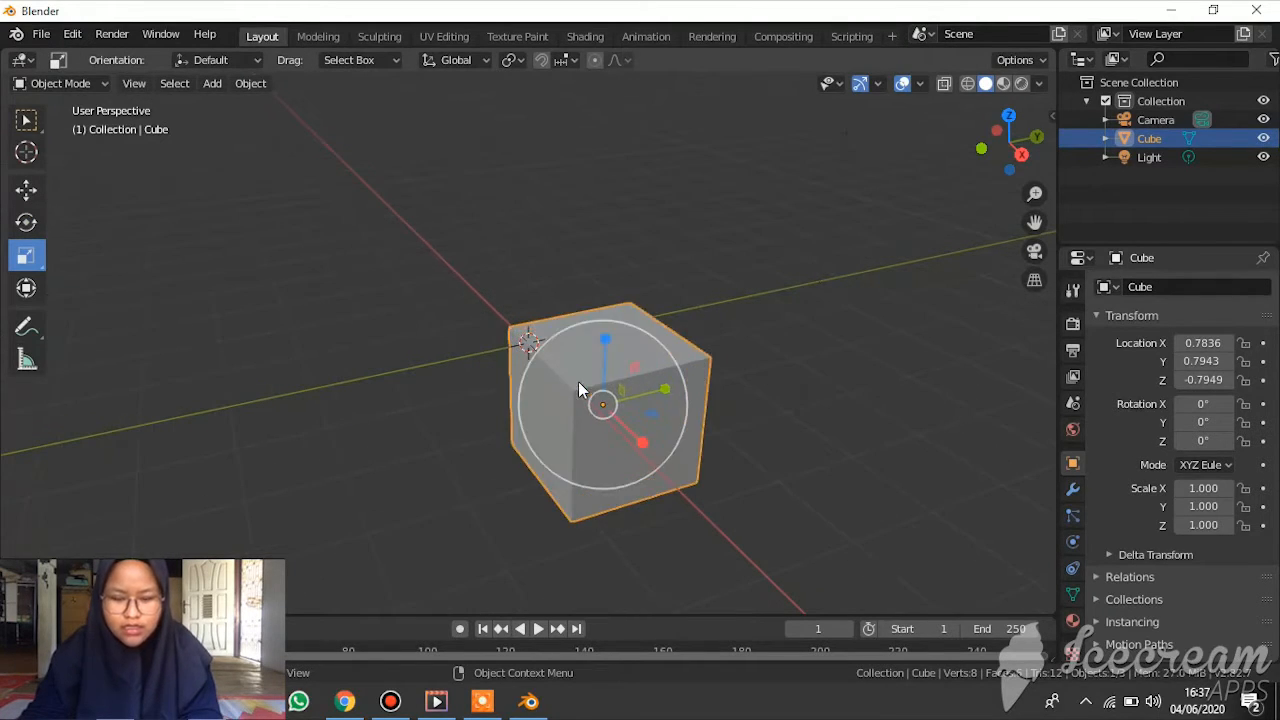
scroll(580, 388, "down", 2)
key("s")
key("z")
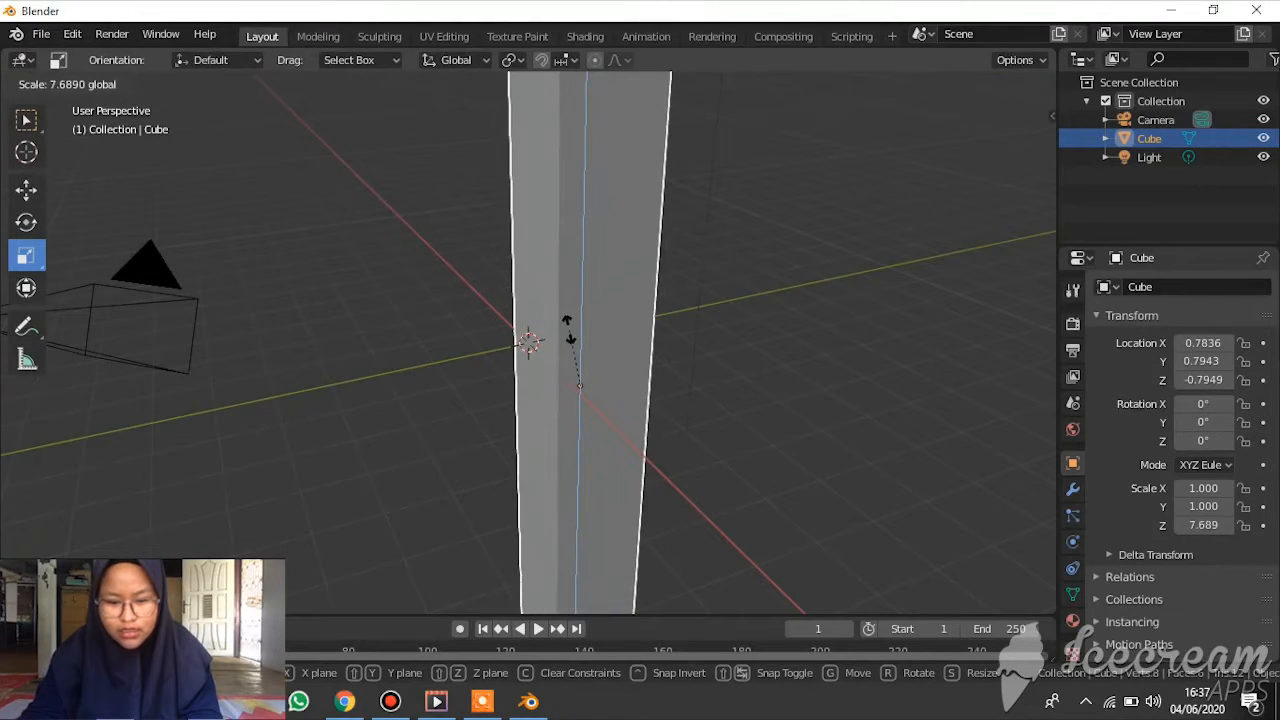
left_click(584, 390)
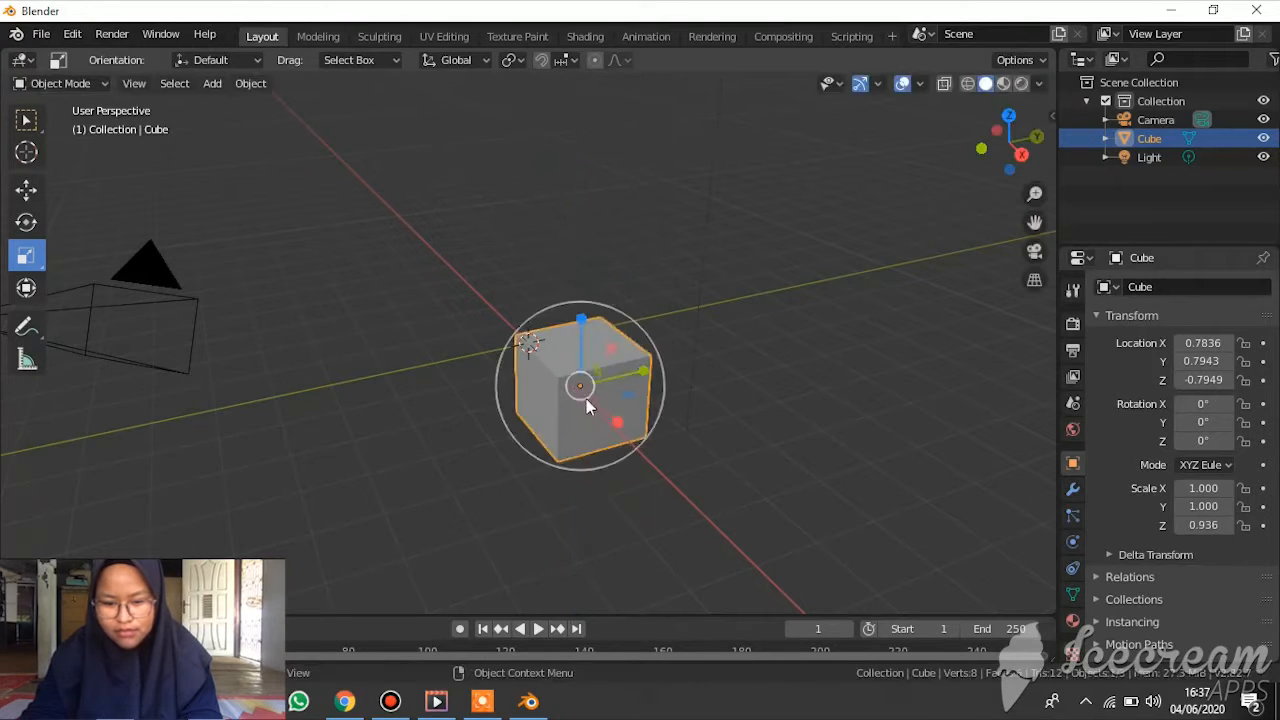
Step: Scale the cube along the X axis, and shrink it uniformly to about X -0.48, Y 0.17, Z 0.16
key("s")
key("x")
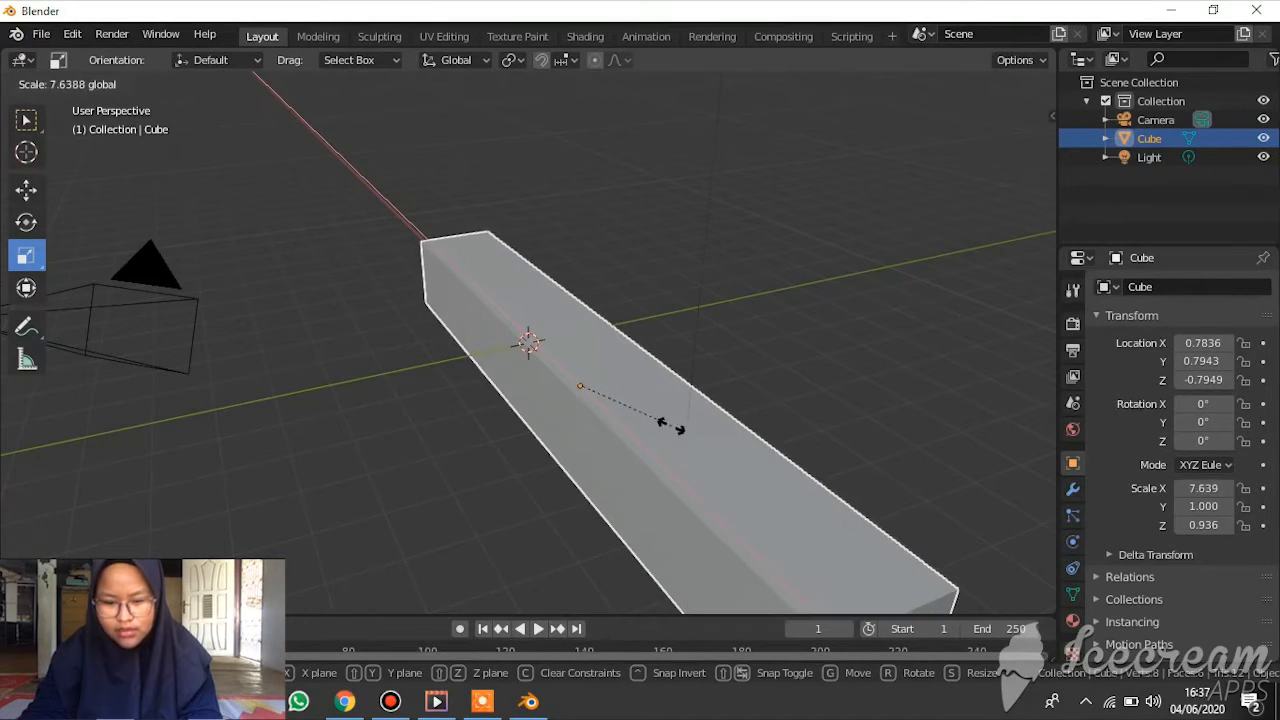
left_click(578, 384)
key("s")
key("x")
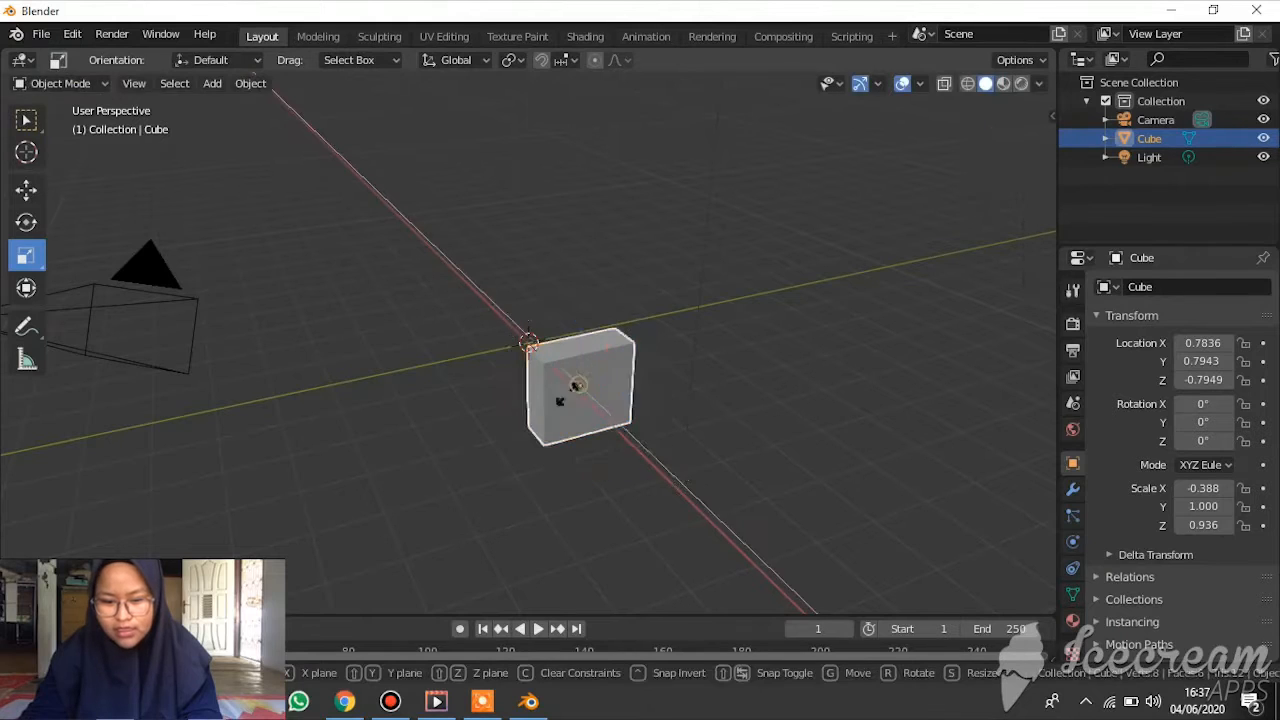
left_click(557, 409)
left_click_drag(558, 381, 584, 385)
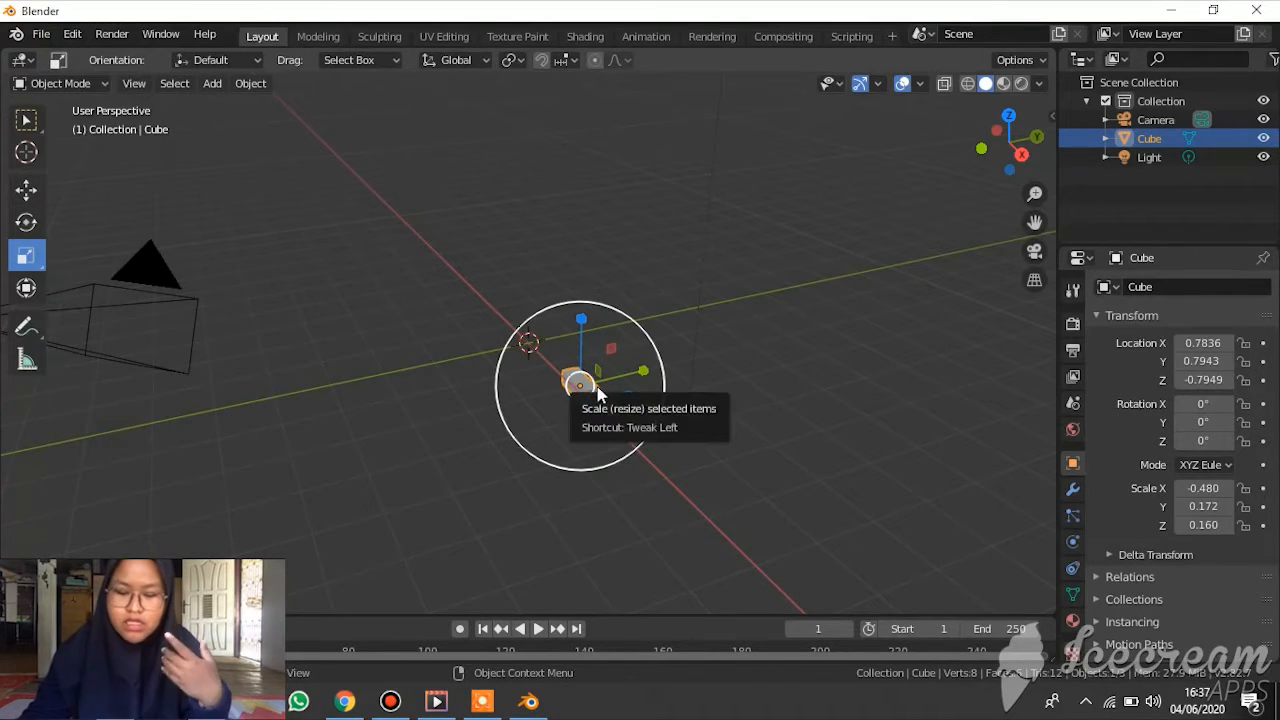
Step: Undo all the scaling of the cube
key("ctrl+z")
key("ctrl+z")
key("ctrl+z")
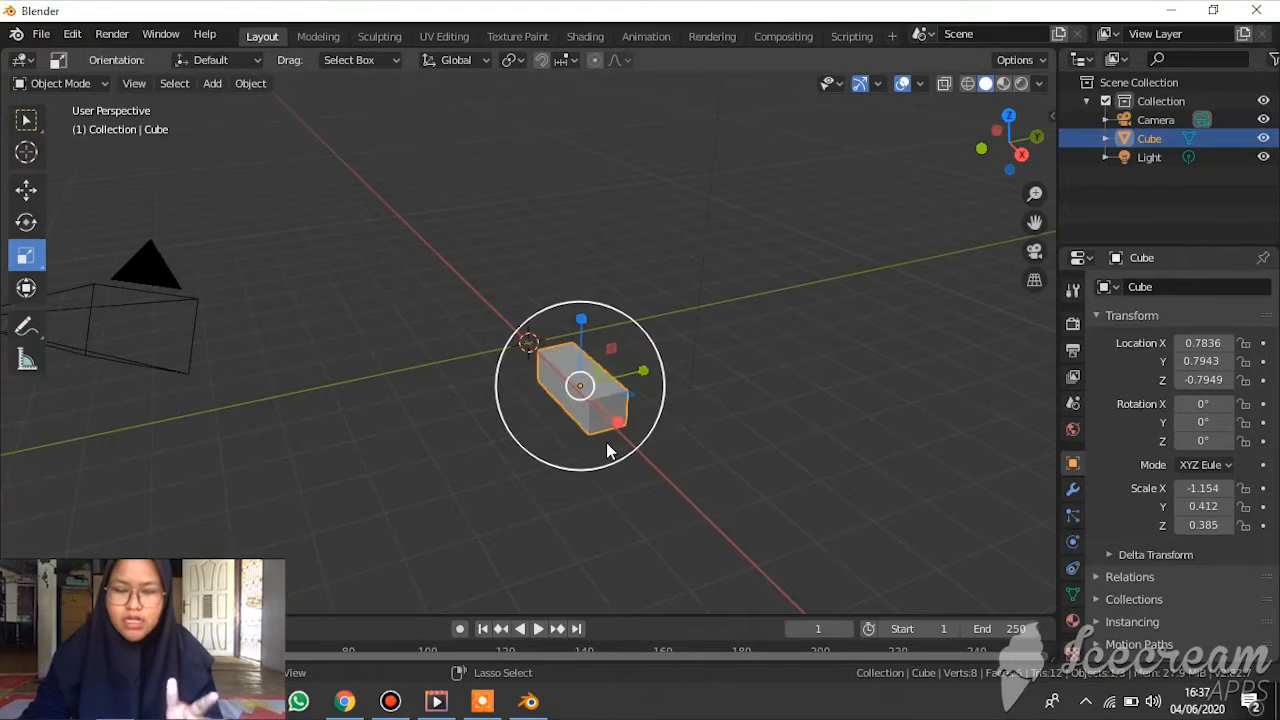
key("ctrl+z")
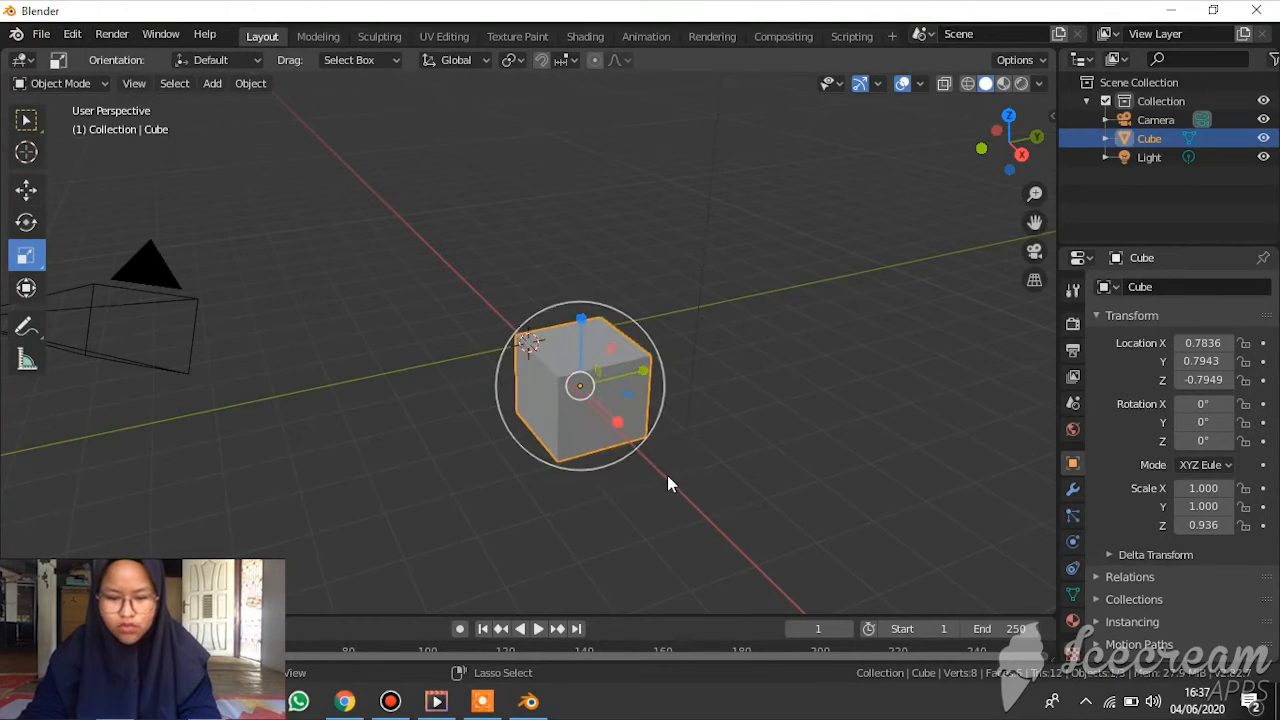
key("ctrl+z")
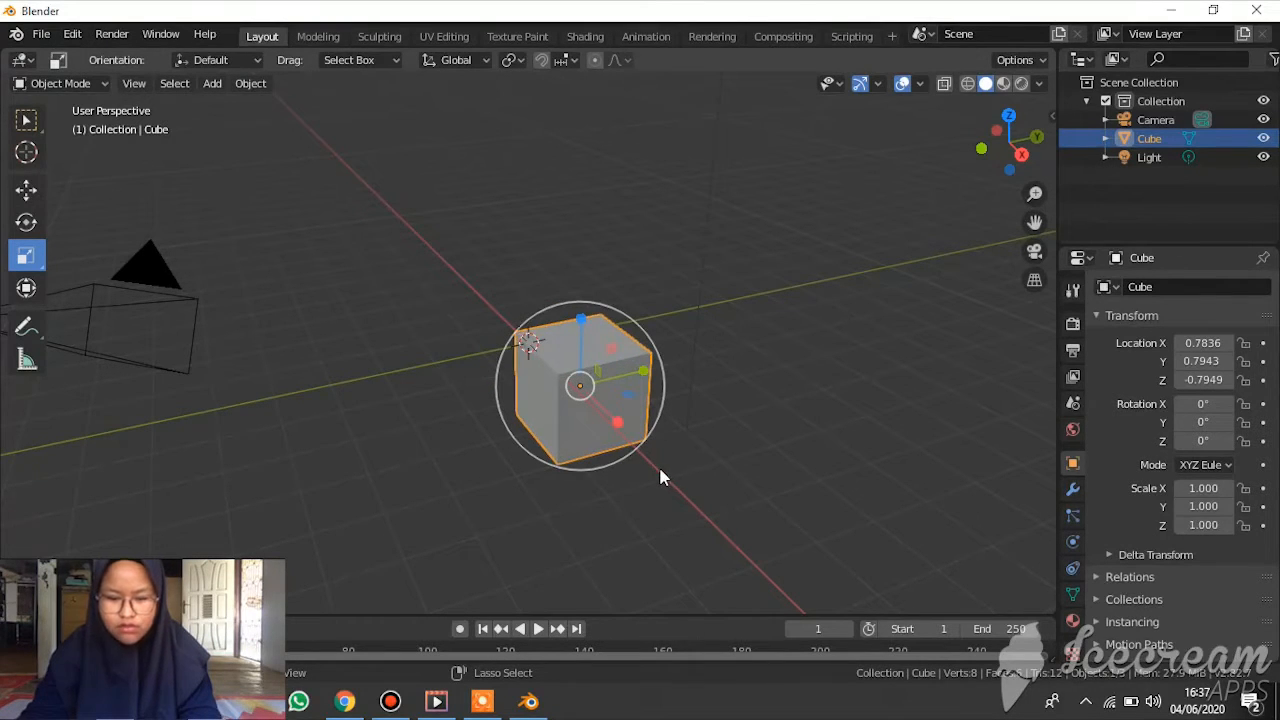
key("ctrl+z")
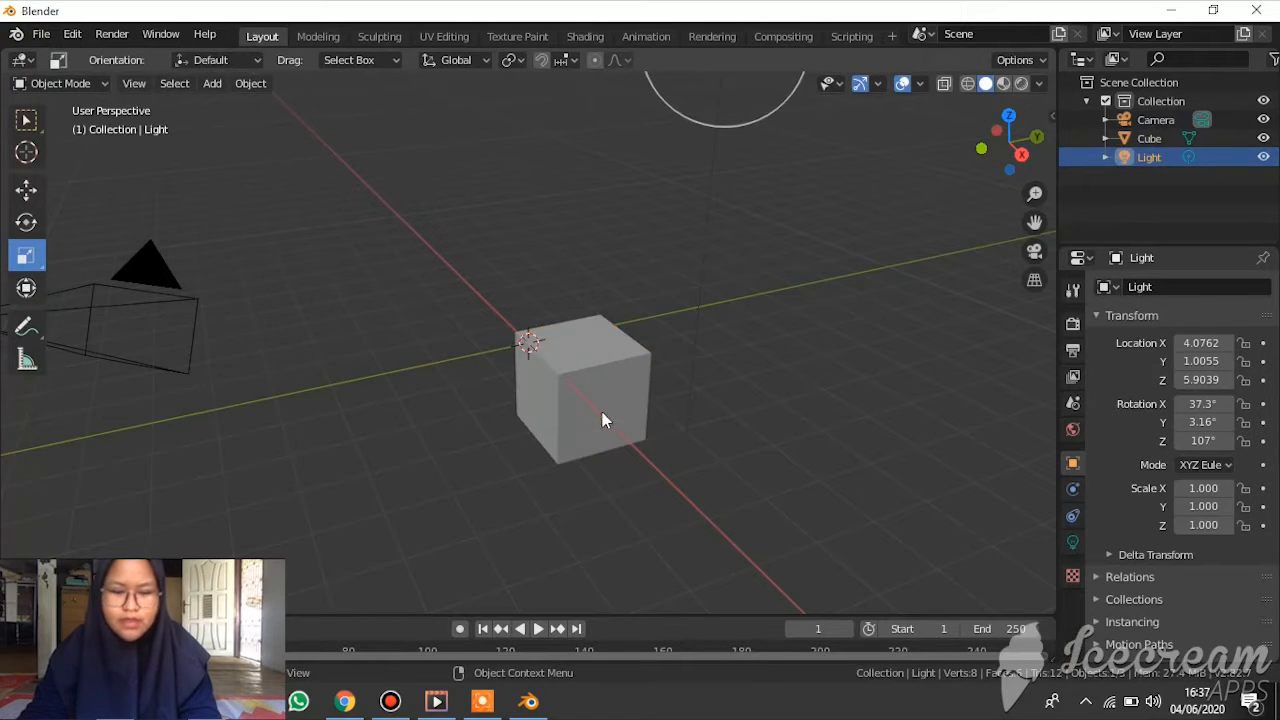
Step: Move and rotate the cube freehand with the Transform tool, to about X 0.27, Y 0.78, Z 0.13 m and rotation -314°, -51°, -77.6°
left_click(585, 420)
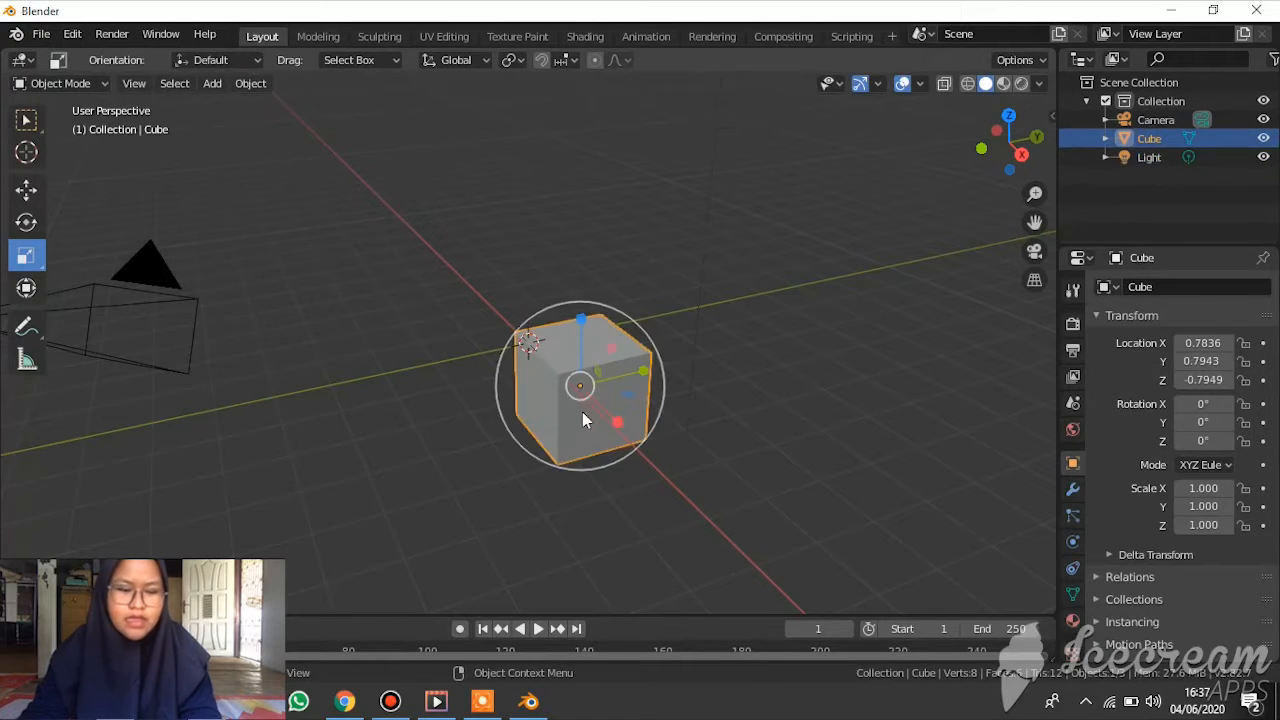
left_click(26, 288)
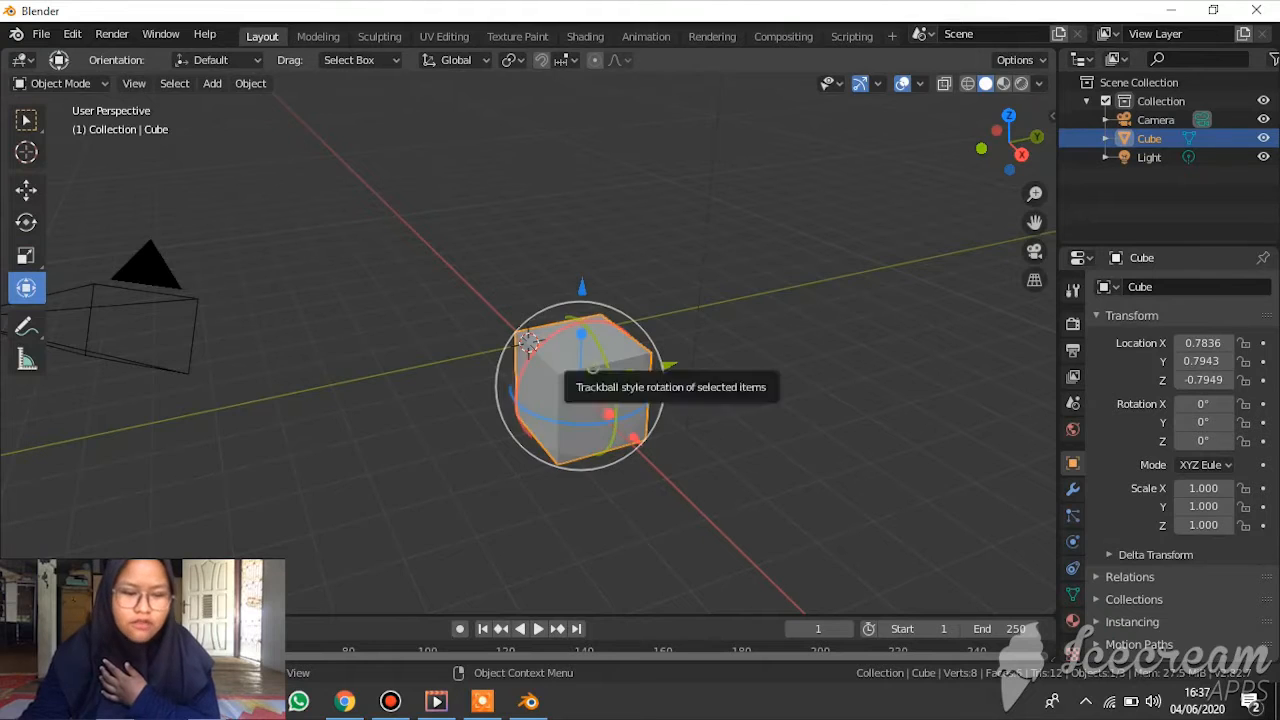
left_click_drag(593, 367, 530, 302)
left_click(500, 265)
left_click(589, 381)
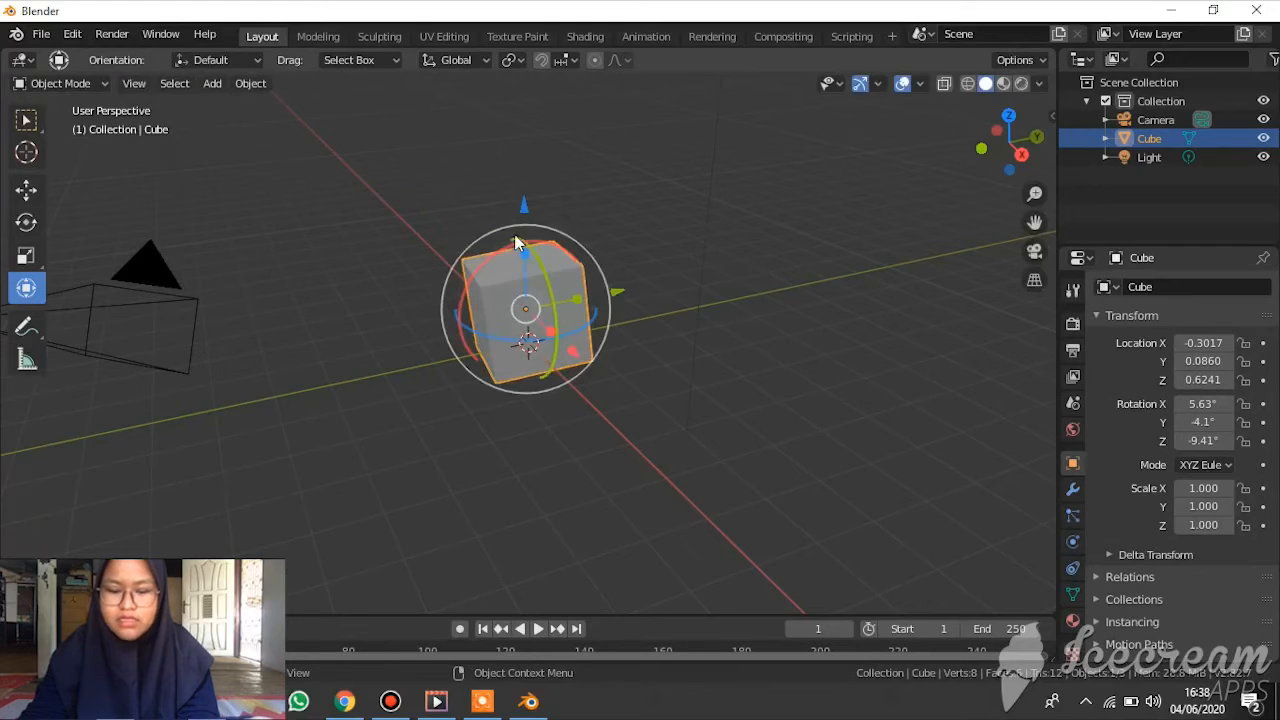
left_click_drag(525, 372, 604, 442)
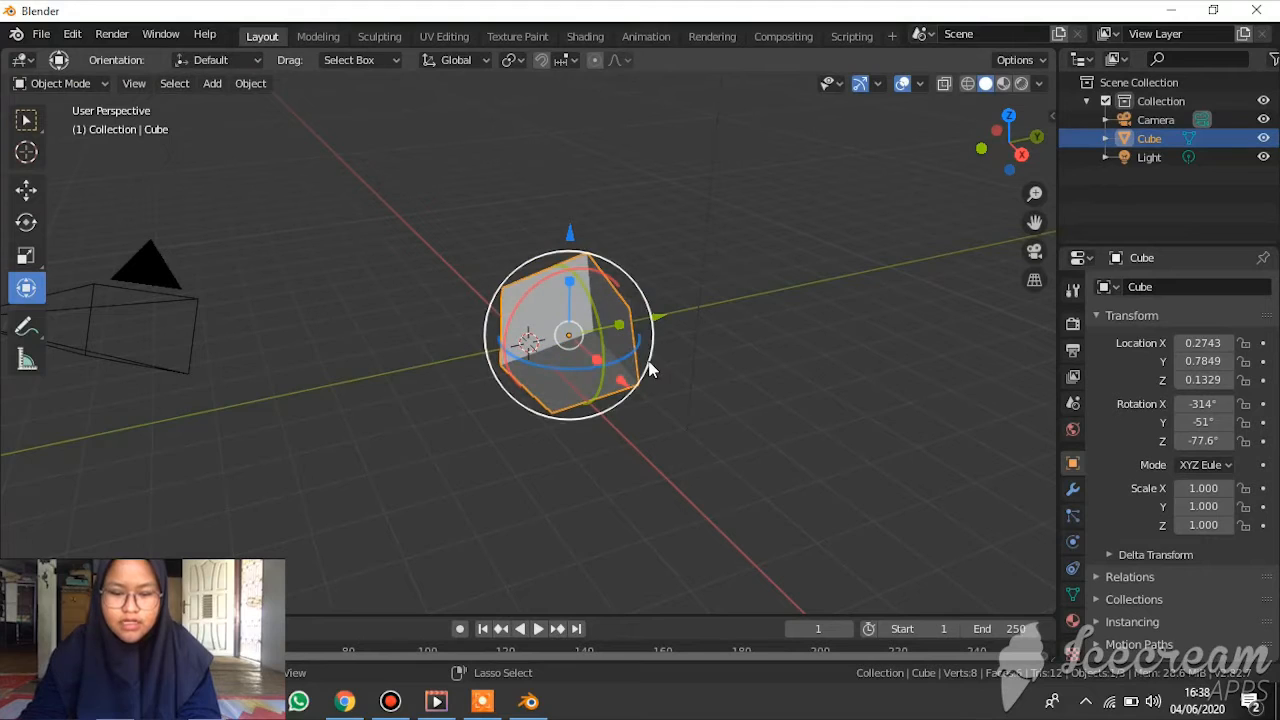
Step: Undo all the moves and rotations made to the cube with the Transform tool
key("ctrl+z")
key("ctrl+z")
key("ctrl+z")
key("ctrl+z")
key("ctrl+z")
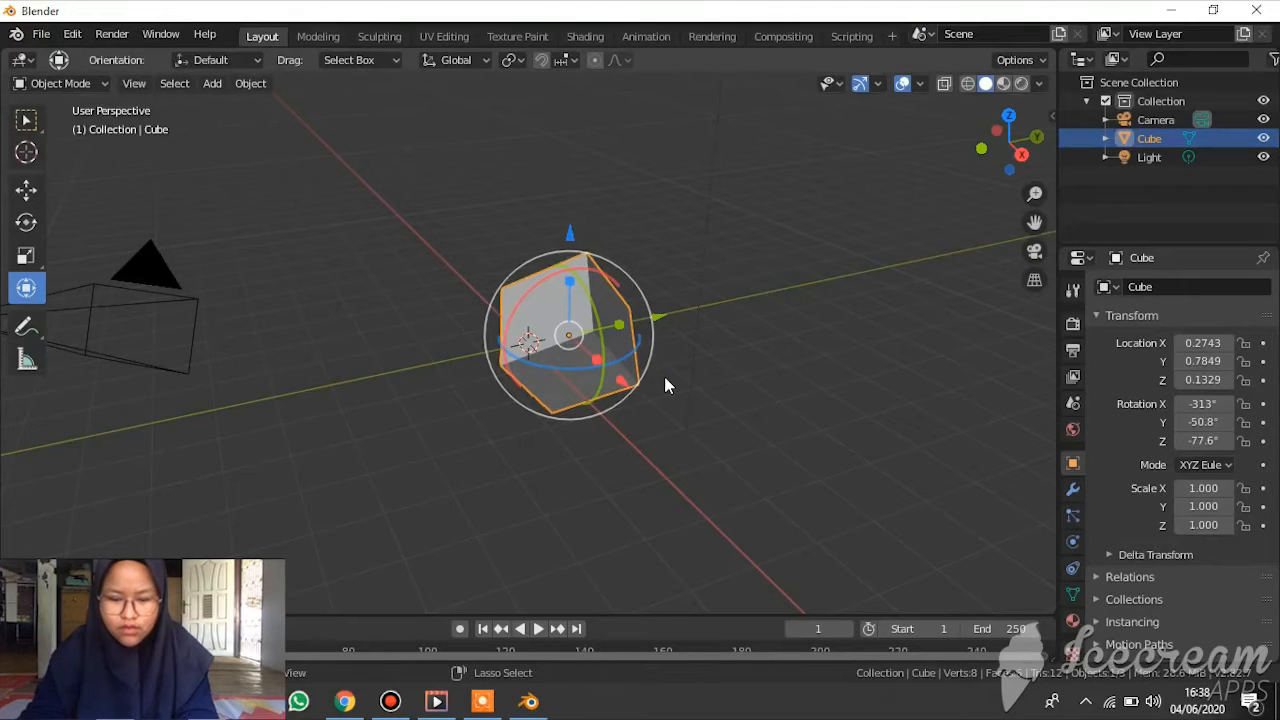
key("ctrl+z")
key("ctrl+z")
key("ctrl+z")
key("ctrl+z")
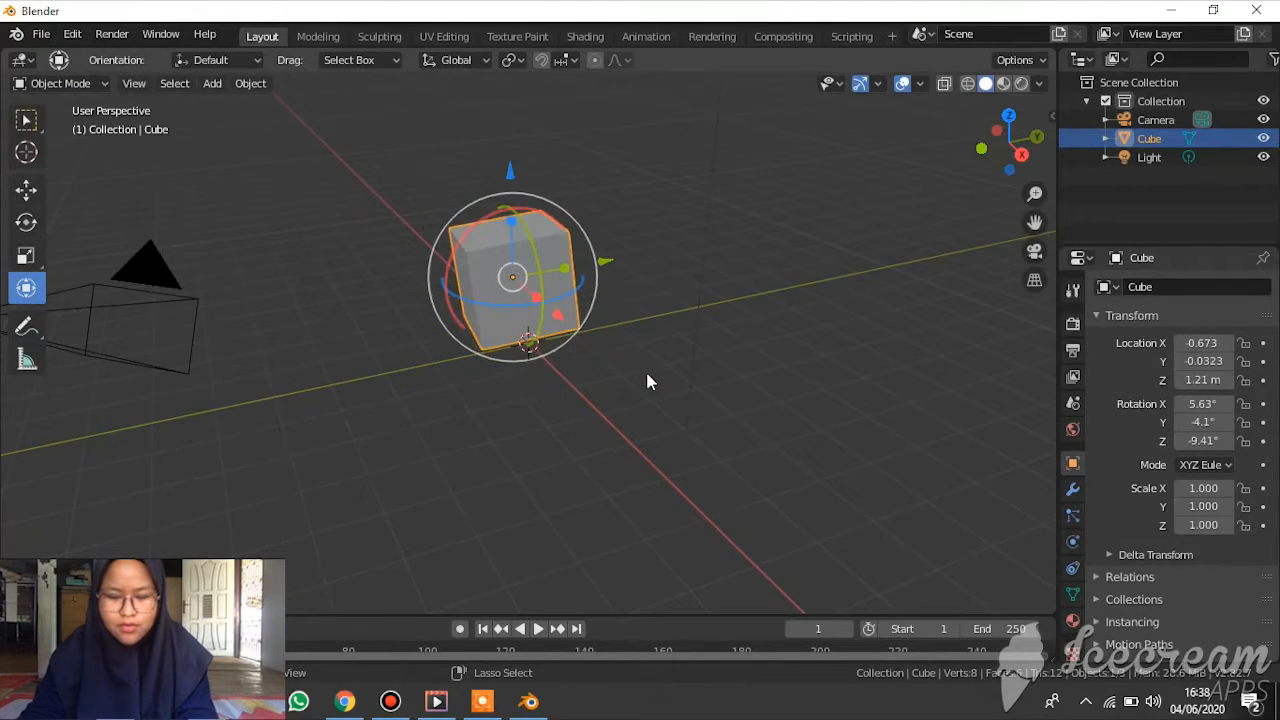
key("ctrl+z")
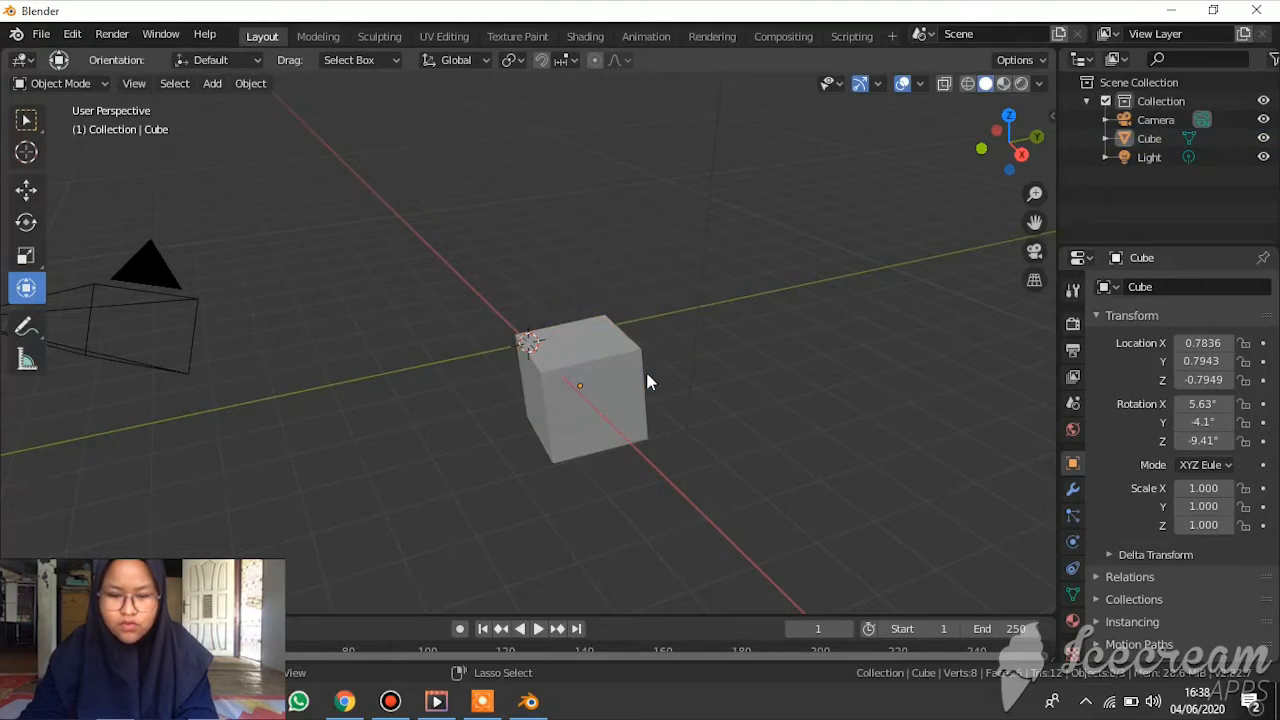
key("ctrl+z")
key("ctrl+z")
key("ctrl+z")
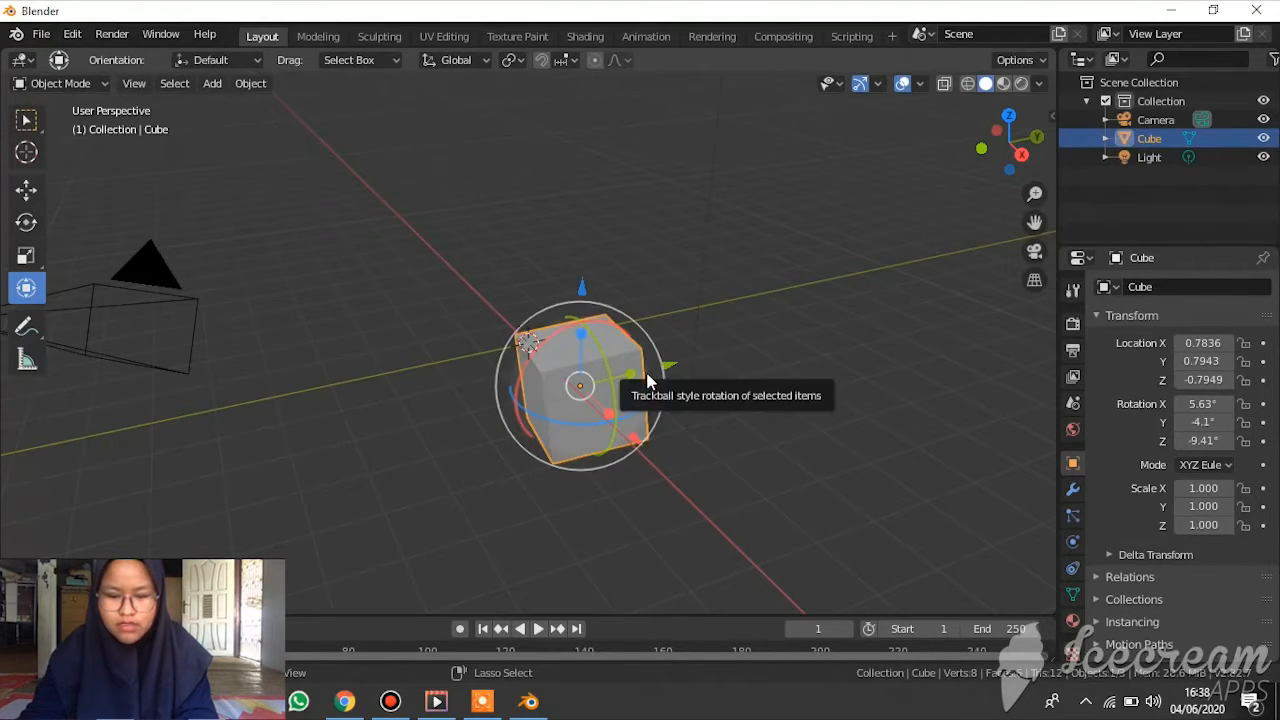
key("ctrl+z")
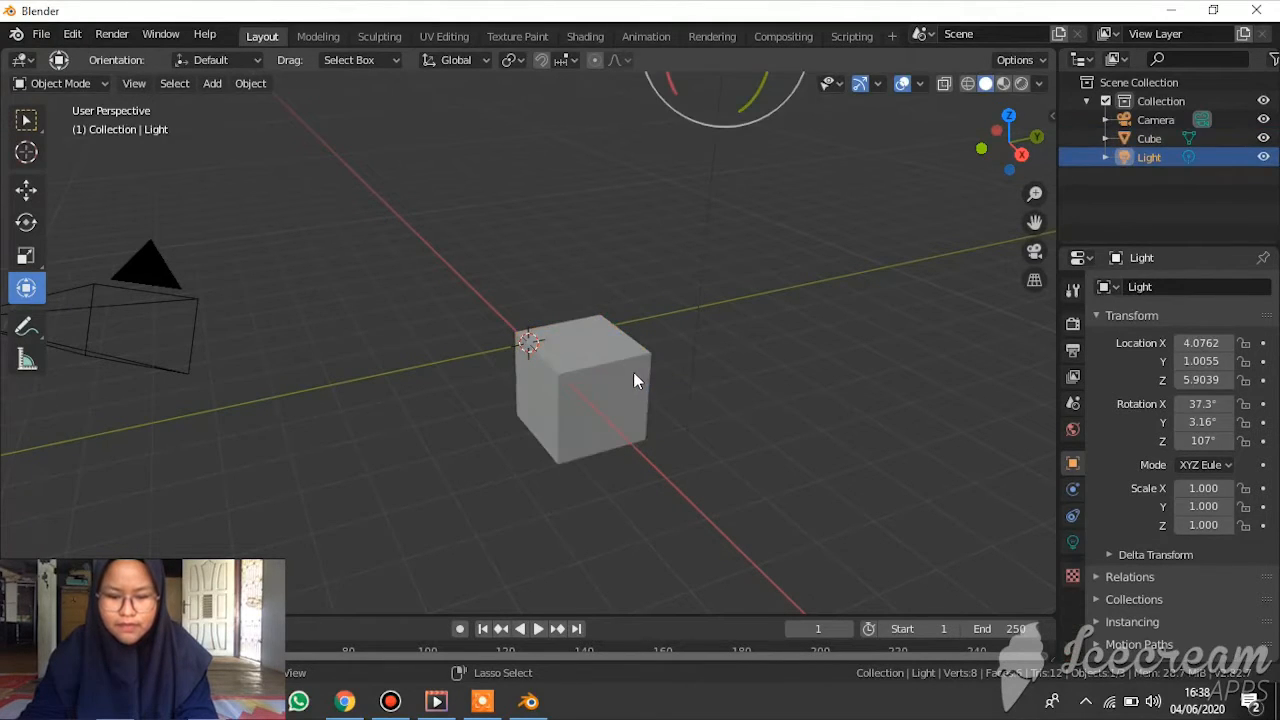
Step: Place the 3D cursor at several points on the cube, ending on its front face, and select the cube
left_click_drag(604, 384, 578, 350)
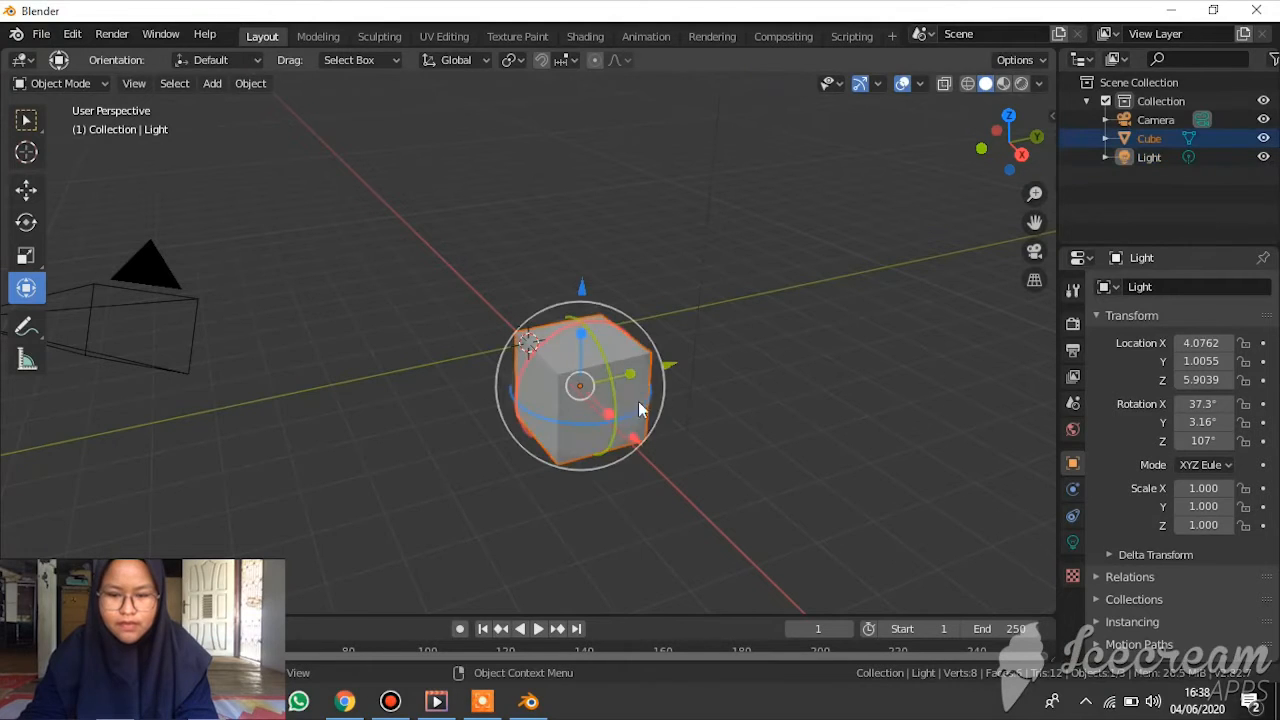
left_click(735, 412)
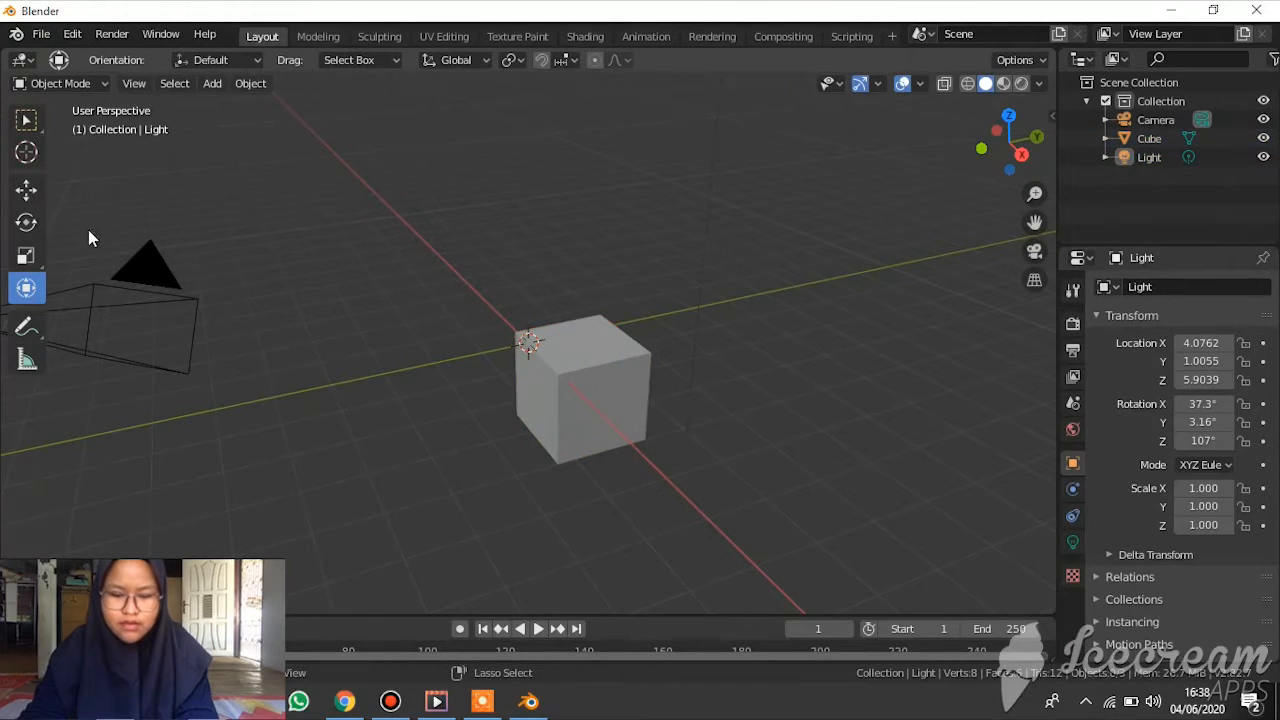
left_click(26, 152)
left_click(590, 414)
left_click_drag(602, 430, 607, 427)
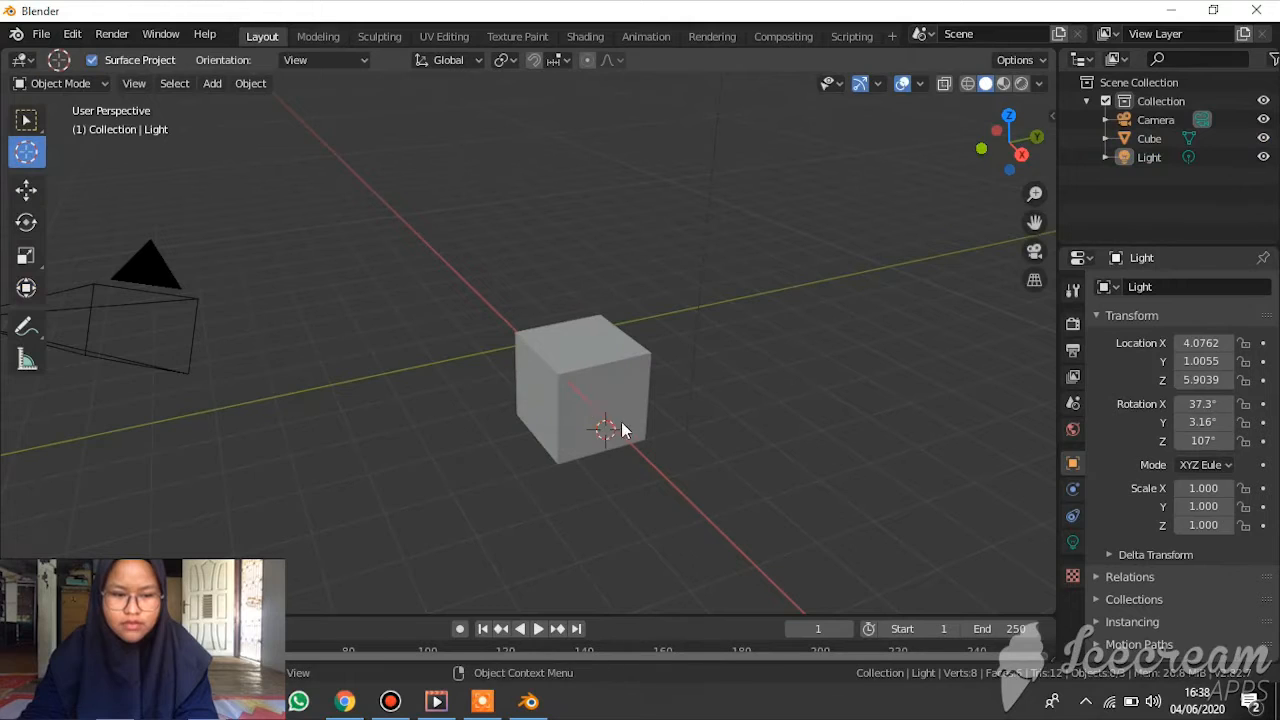
left_click(598, 389)
left_click(573, 348)
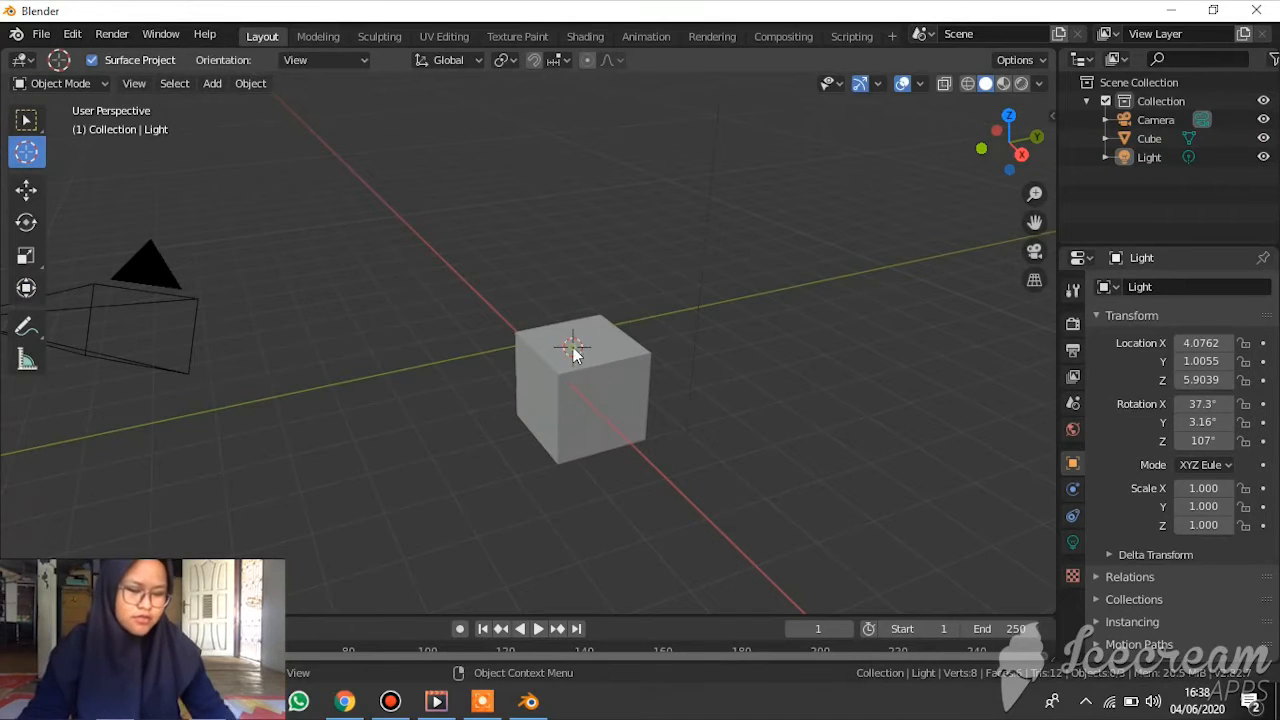
left_click(575, 393)
left_click(585, 397)
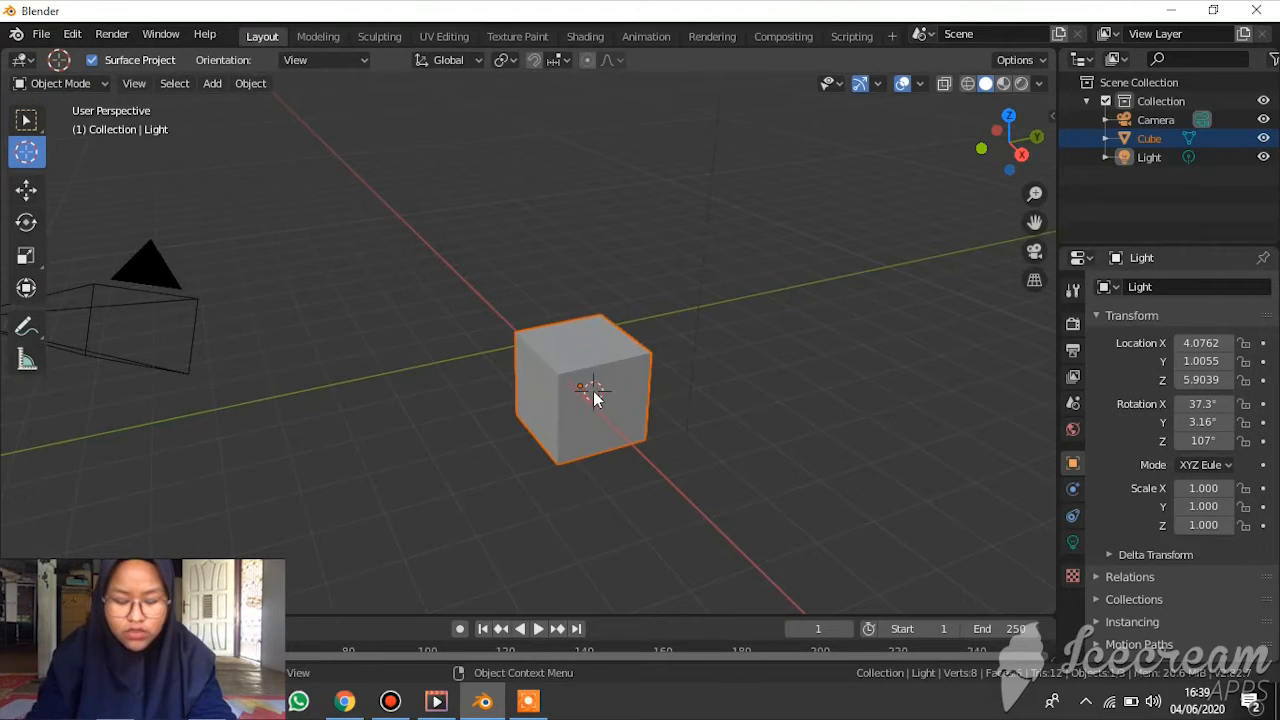
Step: Move the cube freehand by about X -0.64, Y -0.54, Z 0.73 m, and try moves constrained to the X, Y and Z axes
key("g")
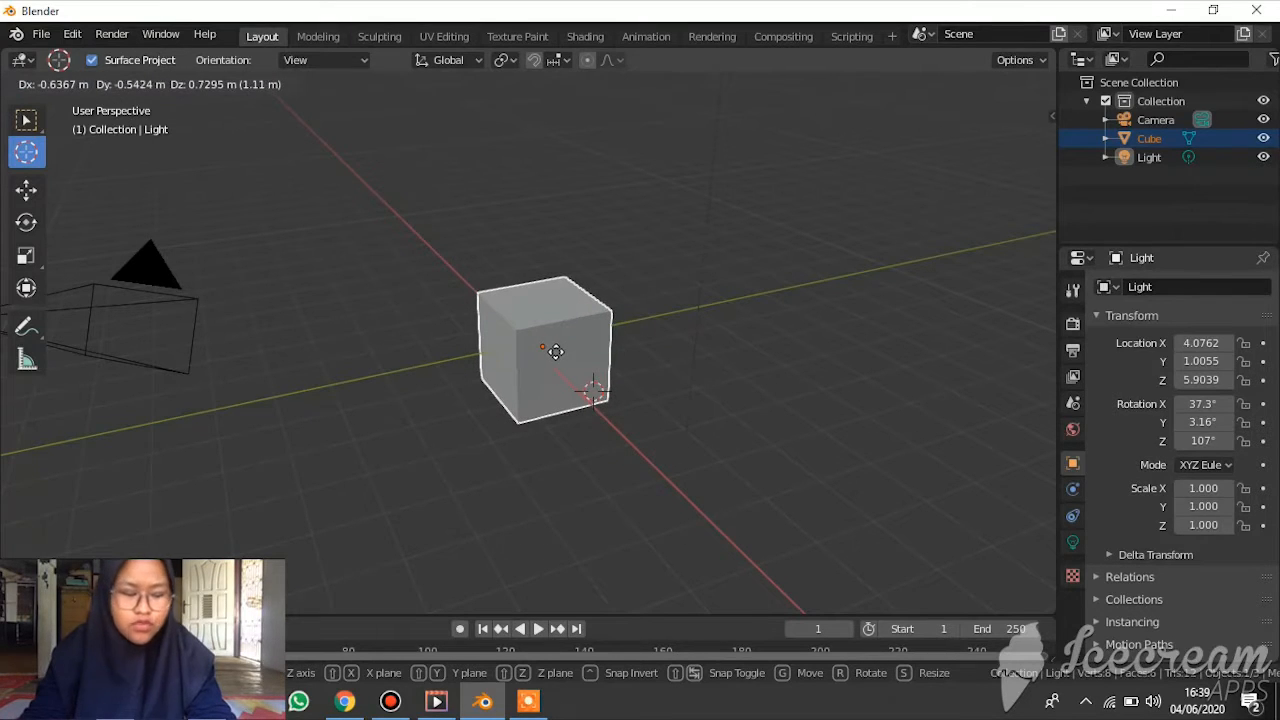
left_click(556, 352)
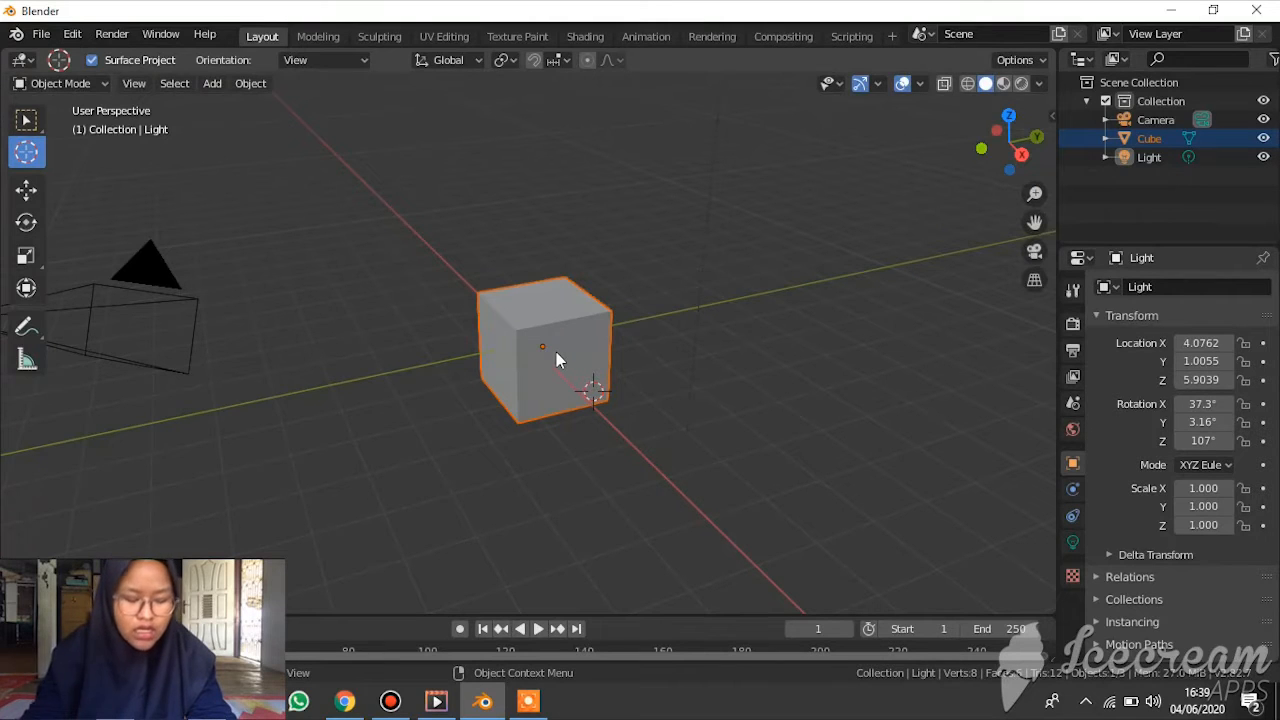
key("g")
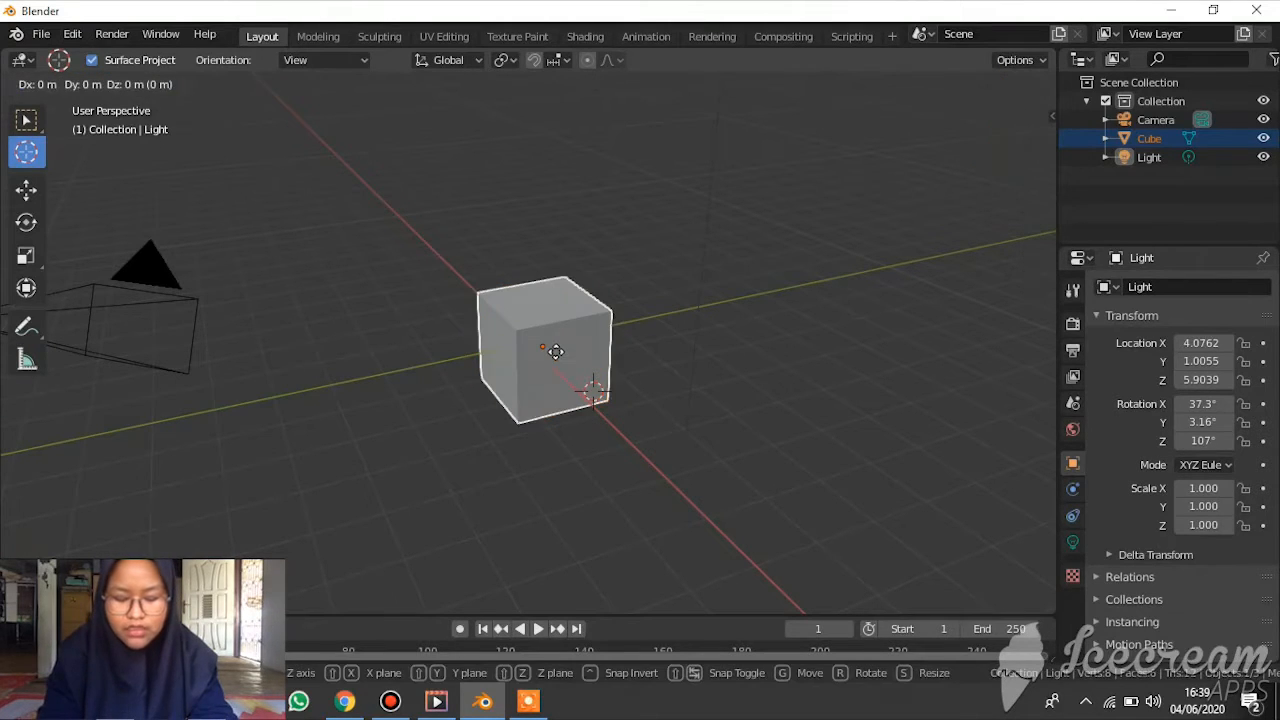
key("x")
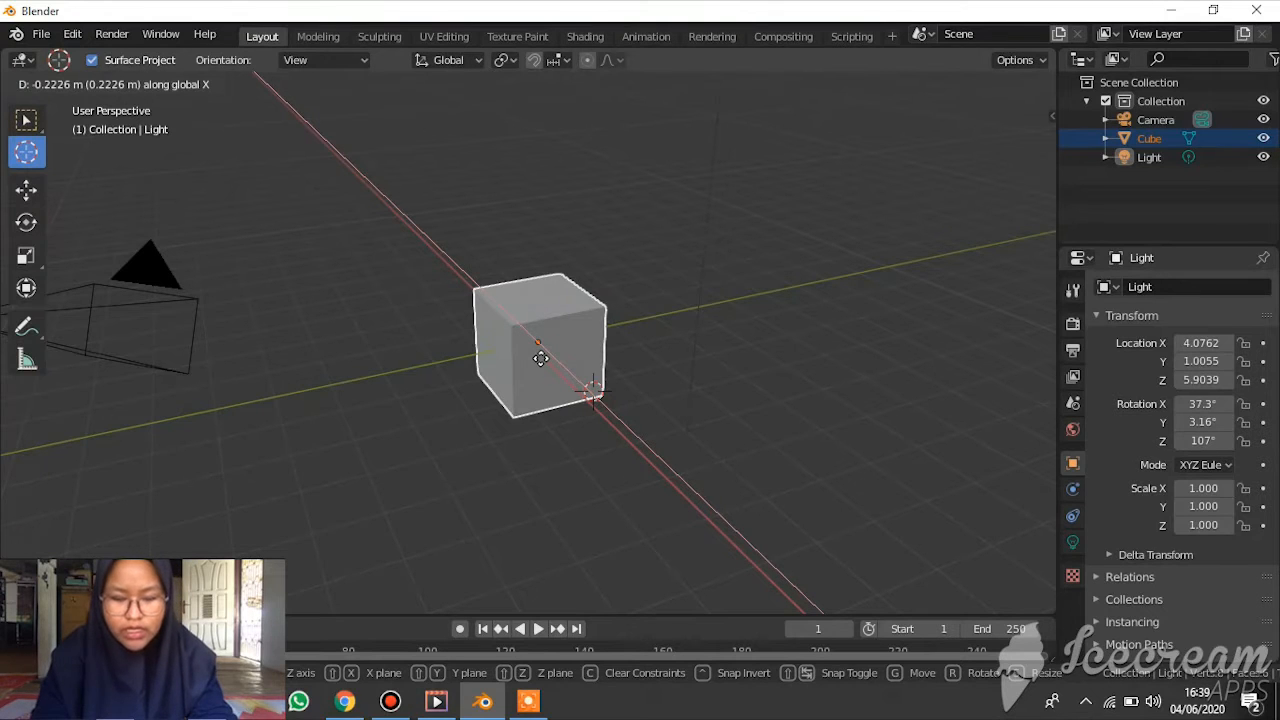
key("y")
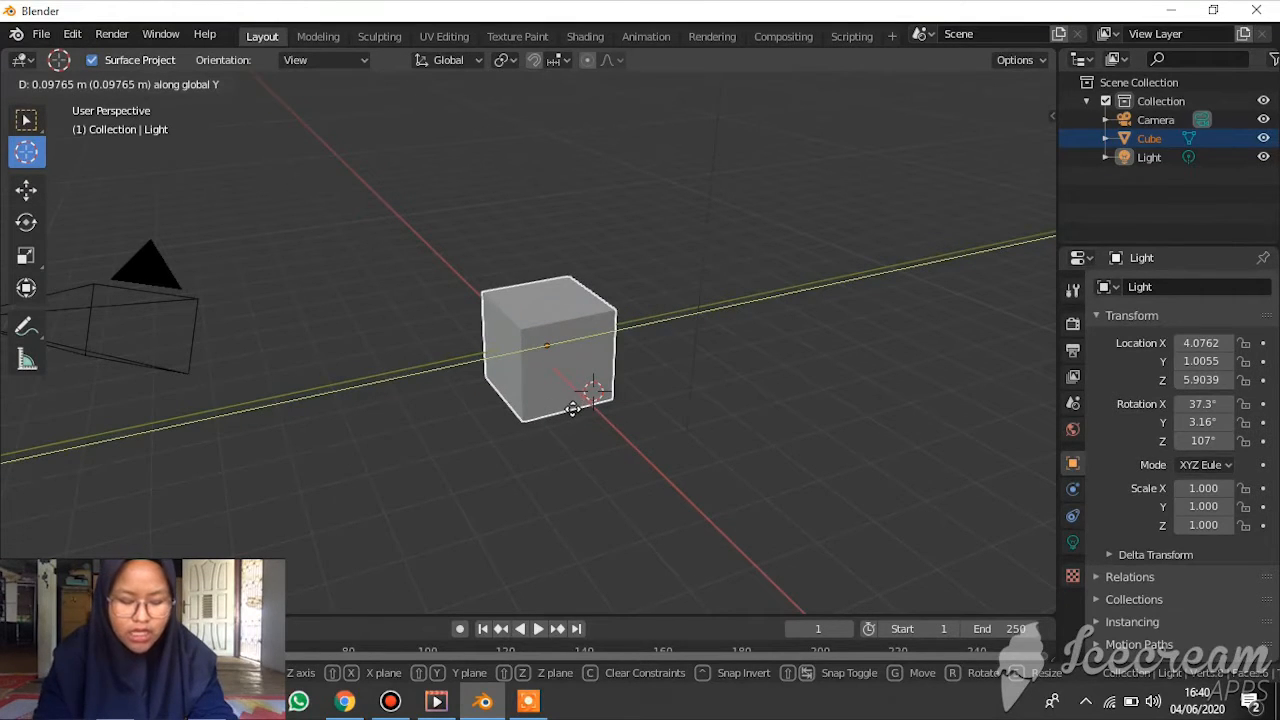
key("z")
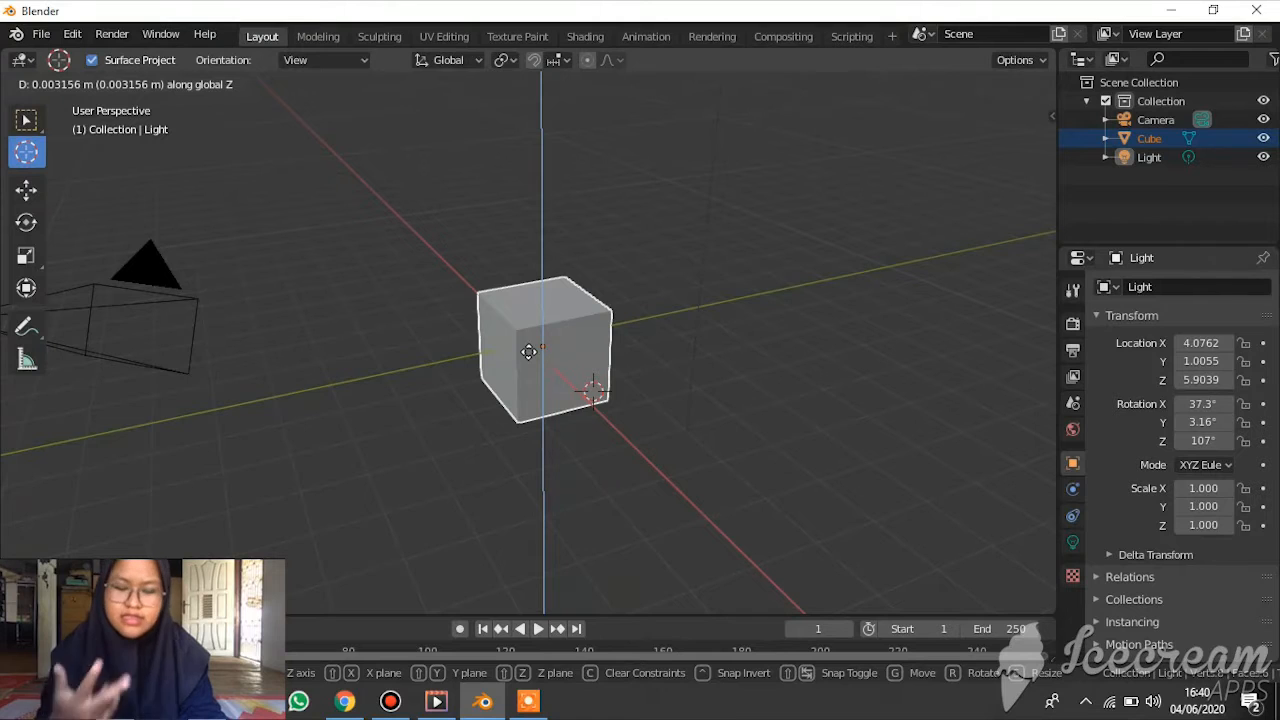
left_click(528, 351)
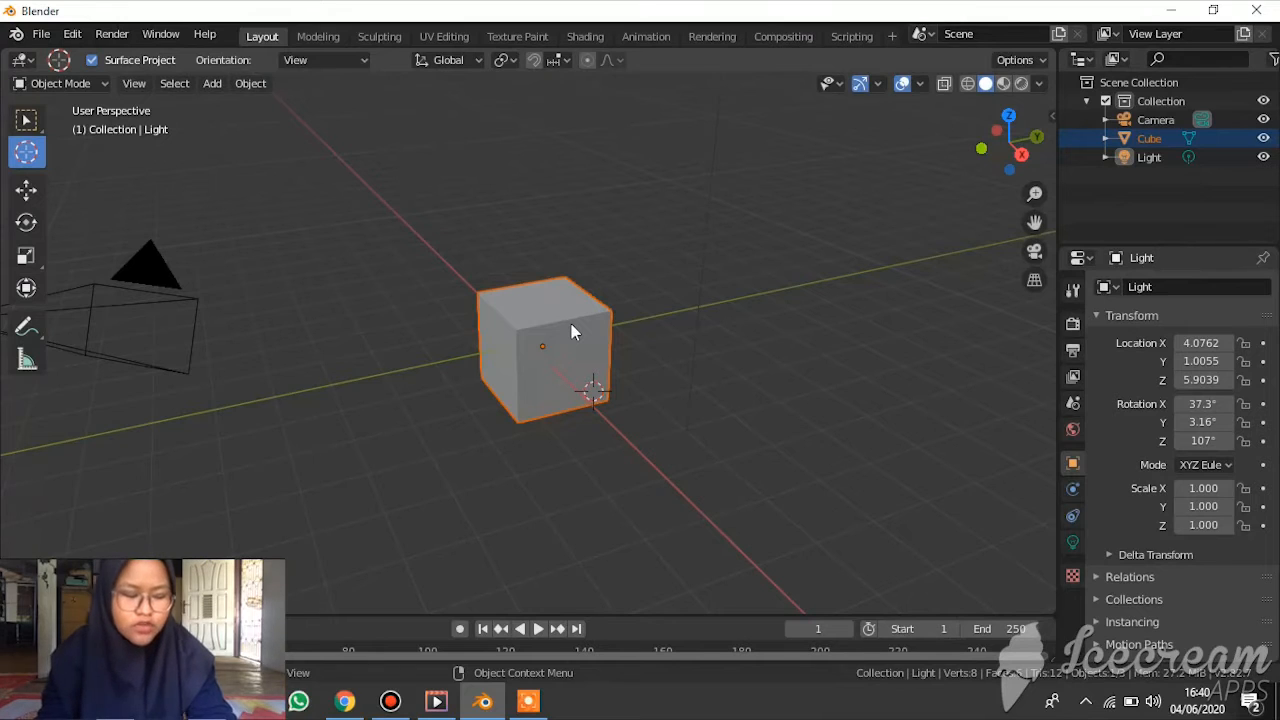
Step: Move the cube slightly upward in the YZ plane, with the global X axis locked
key("g")
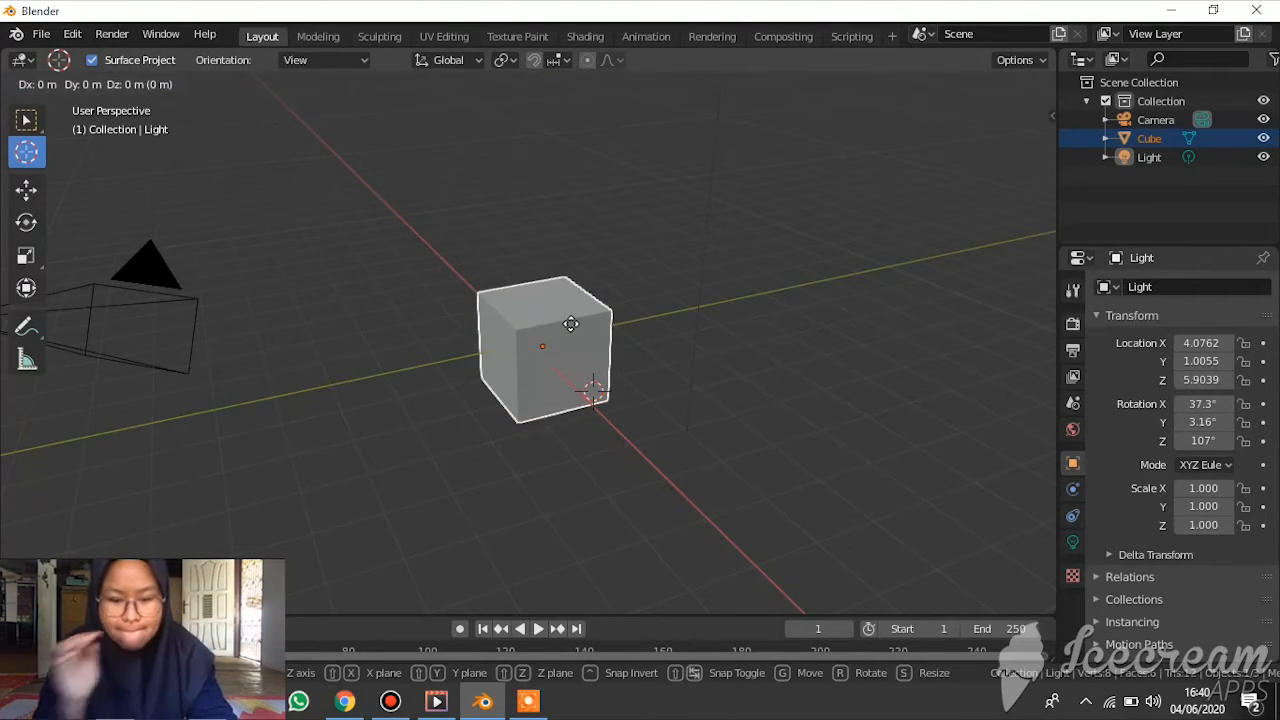
left_click(570, 324)
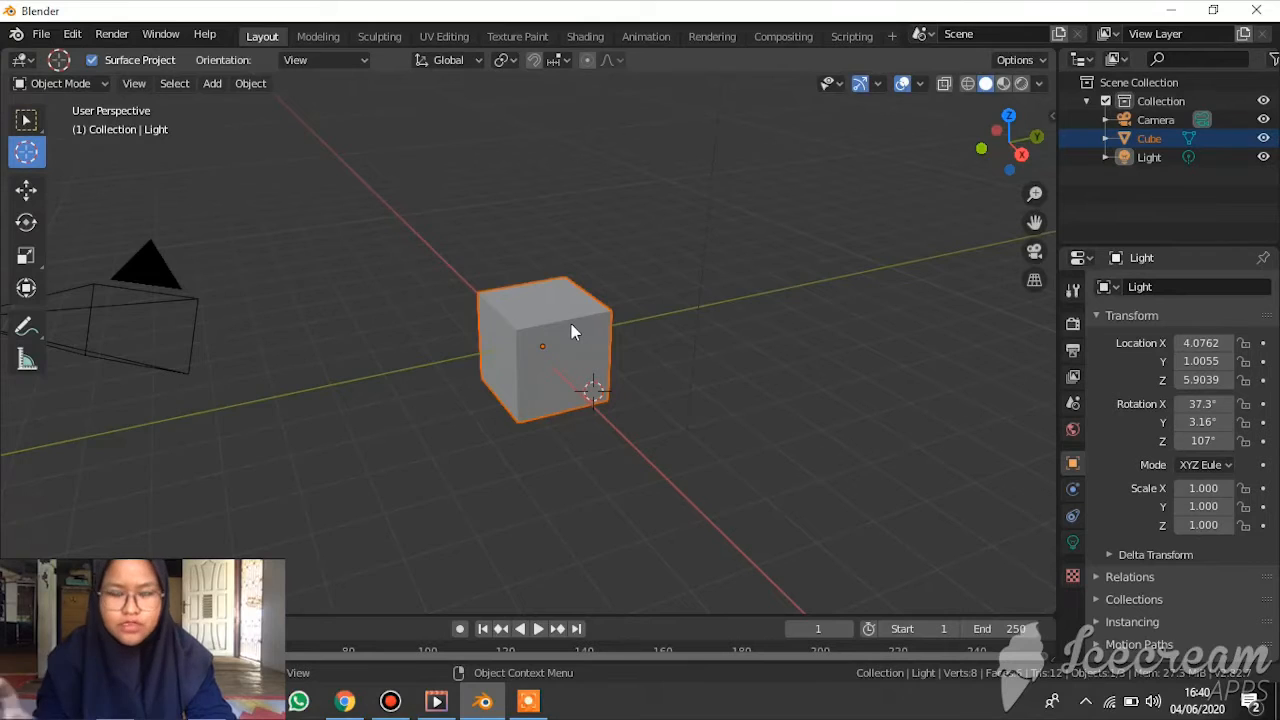
key("g")
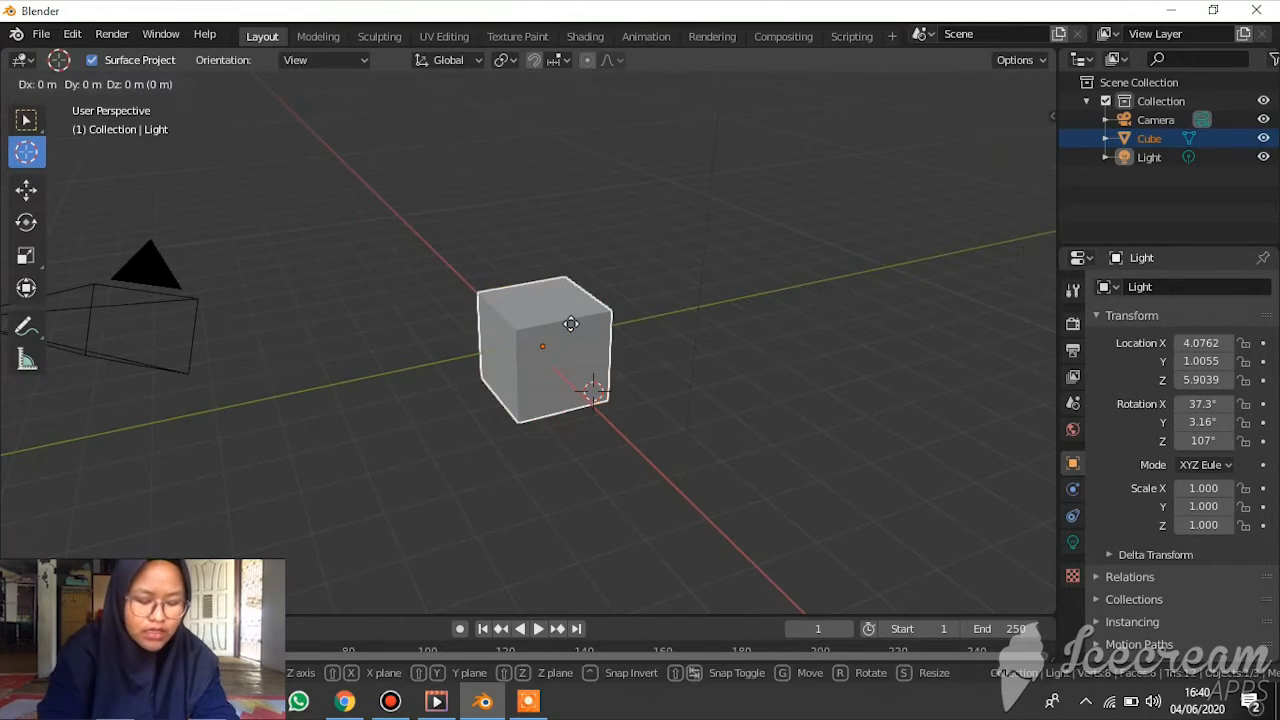
key("shift+x")
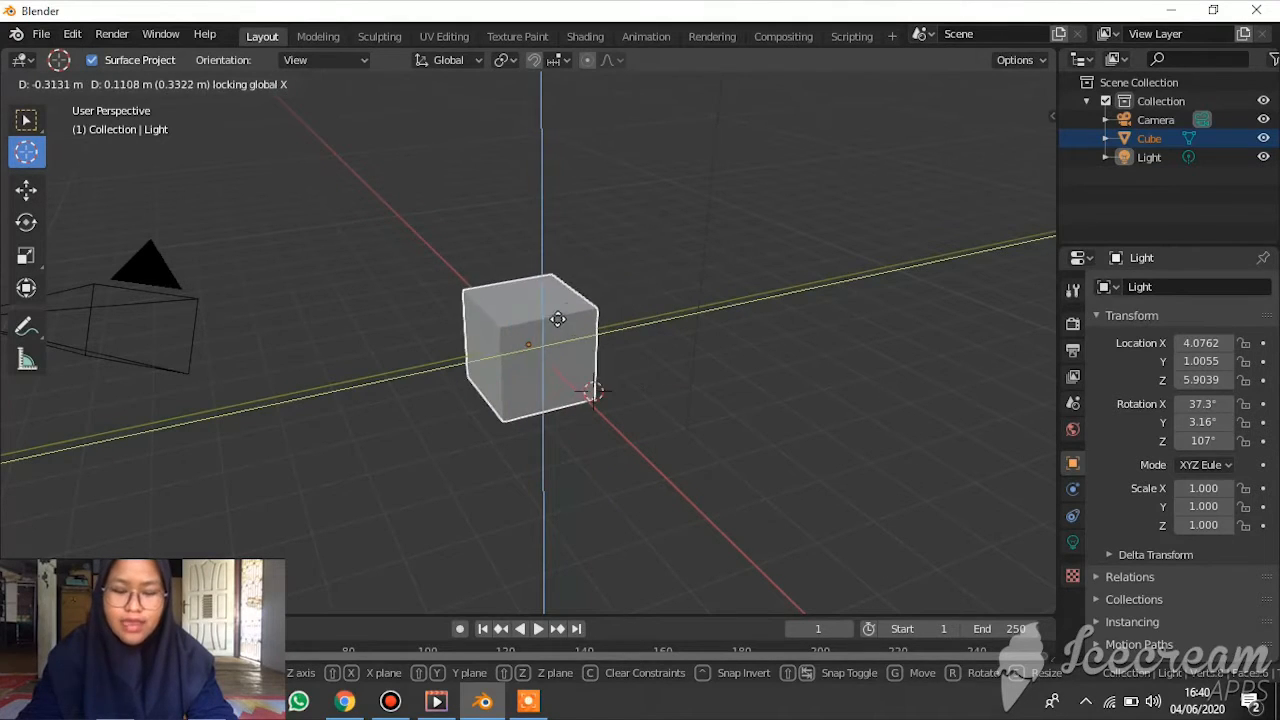
left_click(570, 310)
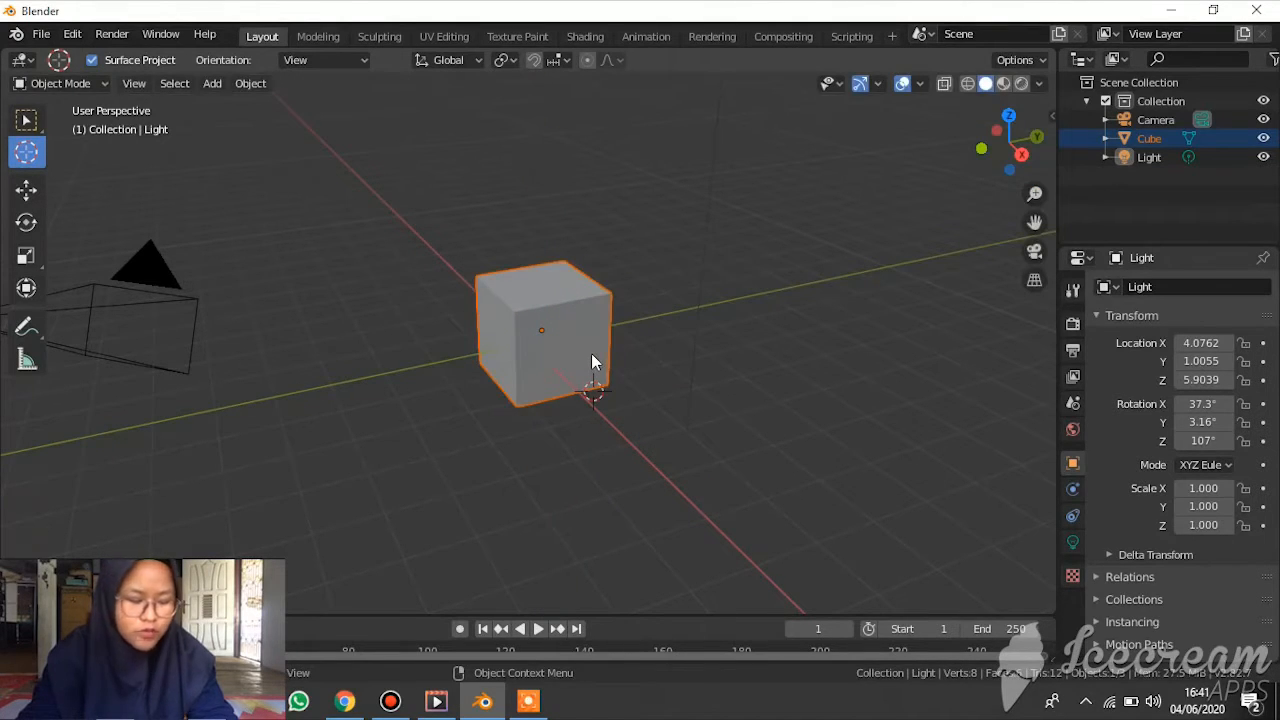
Step: Move the cube a little within the XZ plane, with the global Y axis locked
key("g")
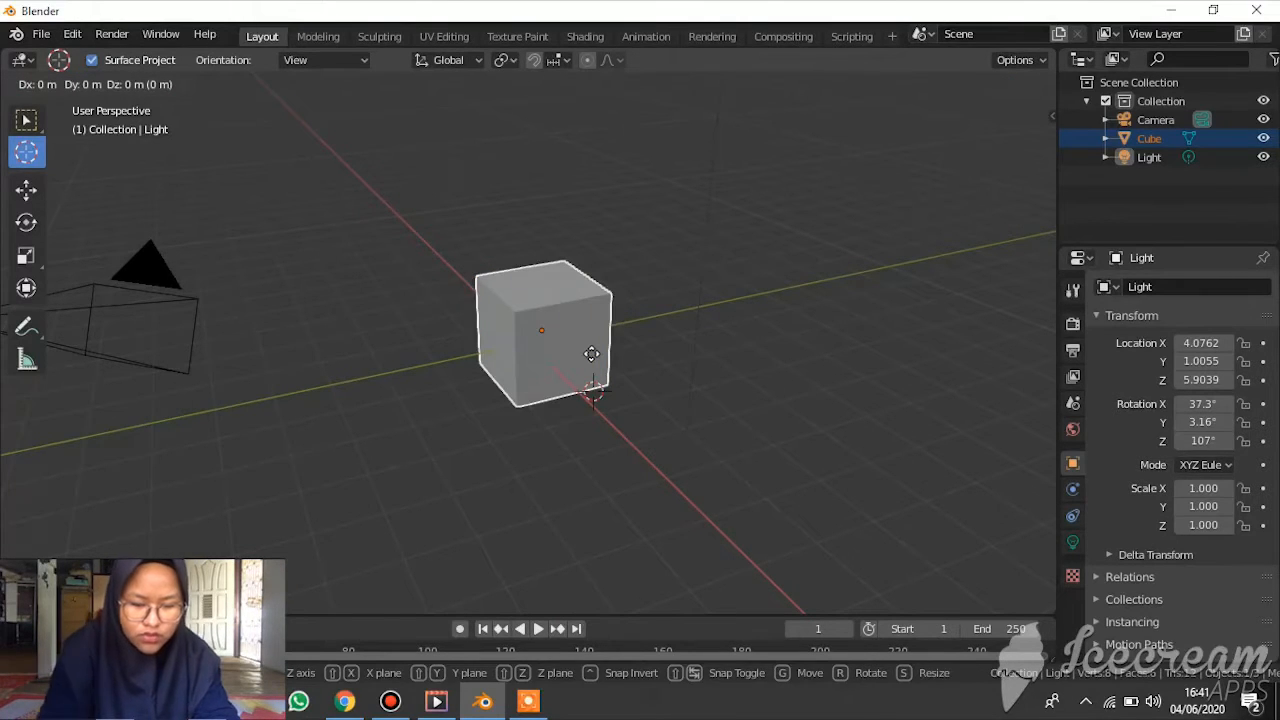
left_click(591, 353)
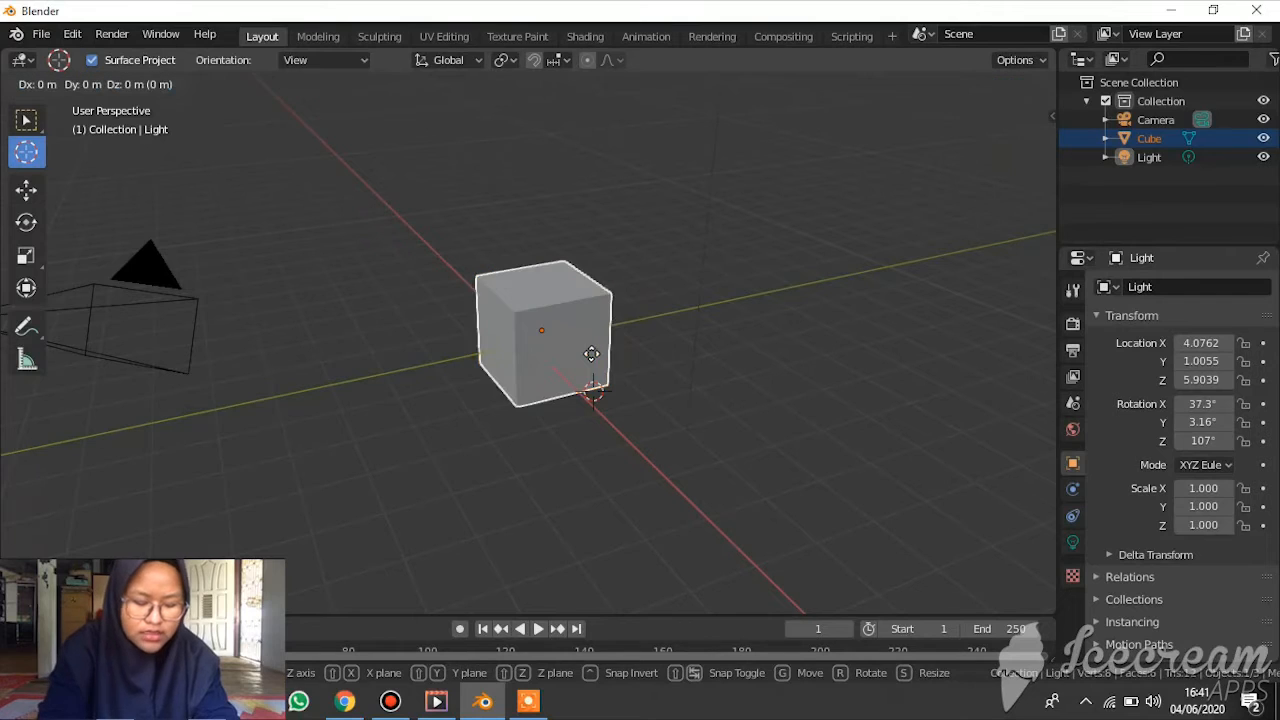
key("shift+y")
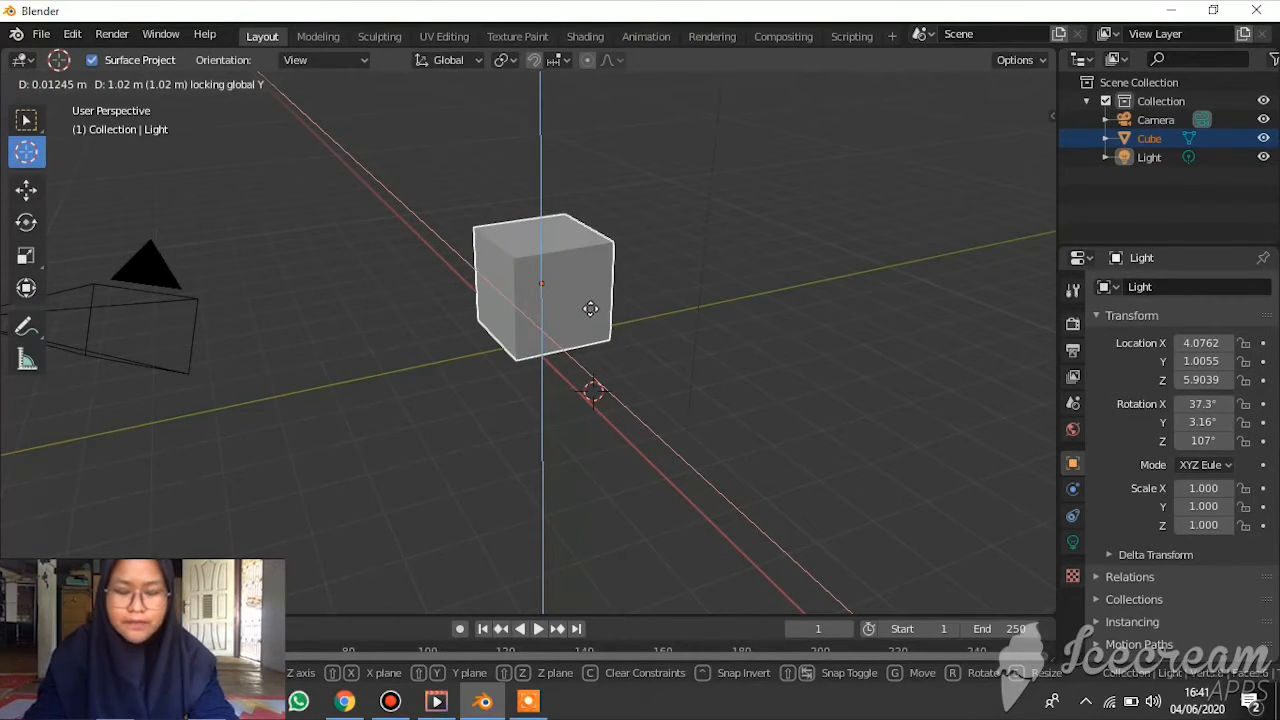
left_click(577, 342)
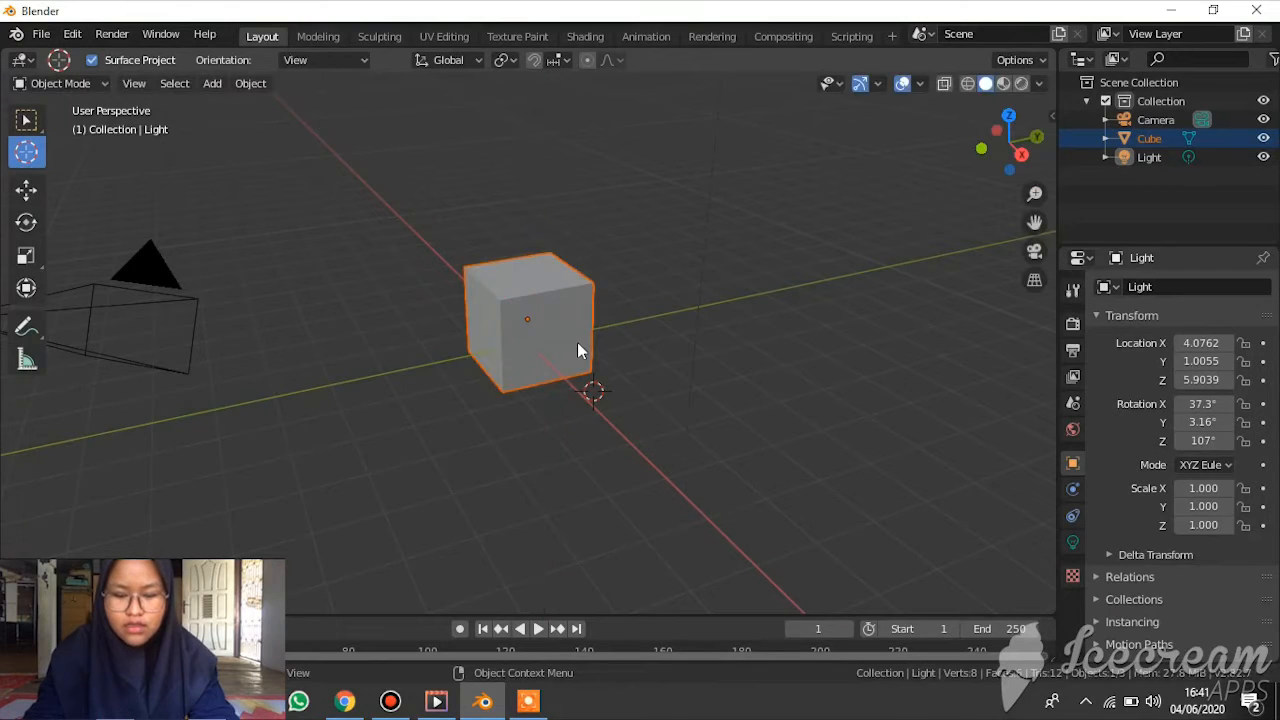
Step: Move the cube within the XY plane with the Z axis locked, by about X 0.80 and Y -0.11 m
key("g")
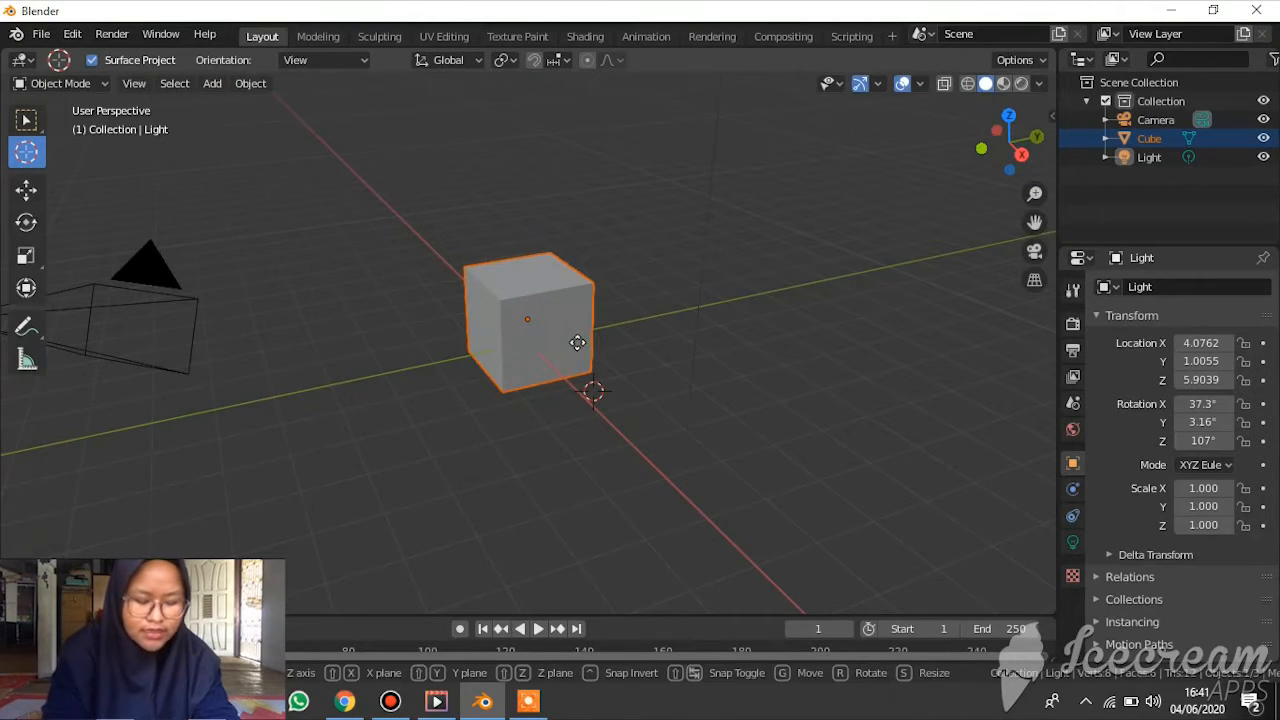
key("shift+z")
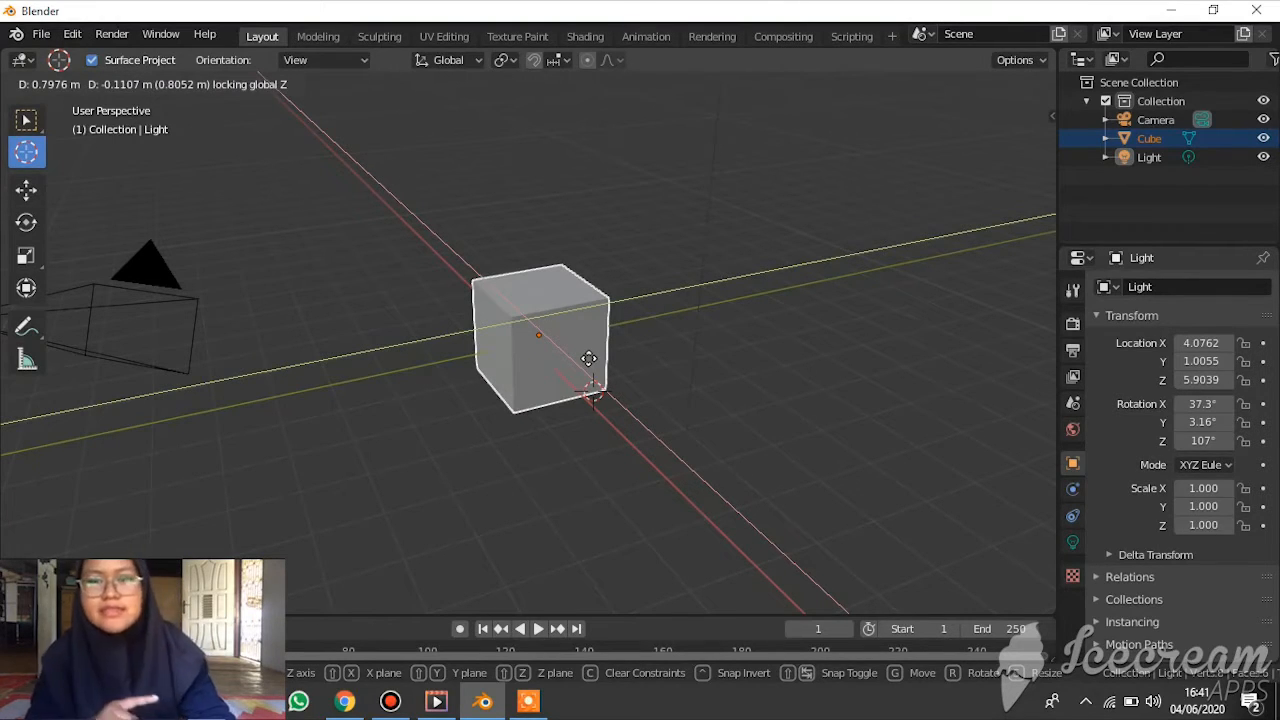
left_click(588, 358)
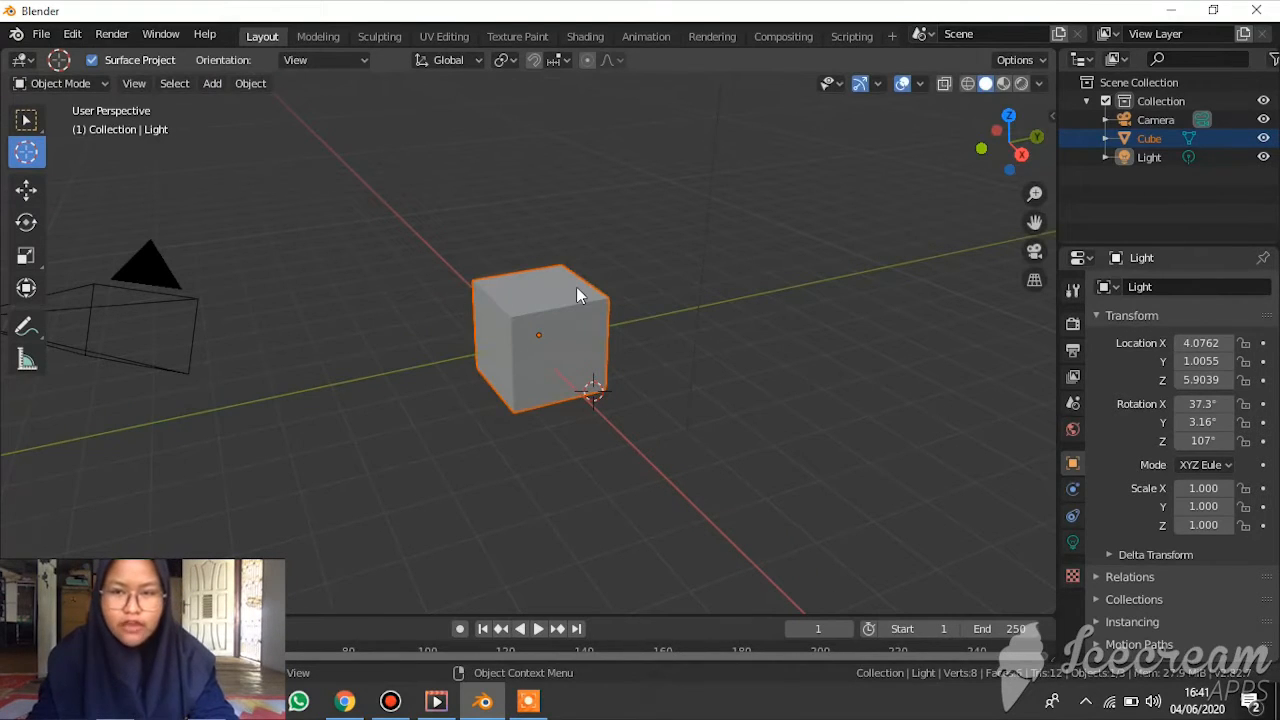
Step: Rotate the cube freehand around the view axis, and clear its rotation
key("r")
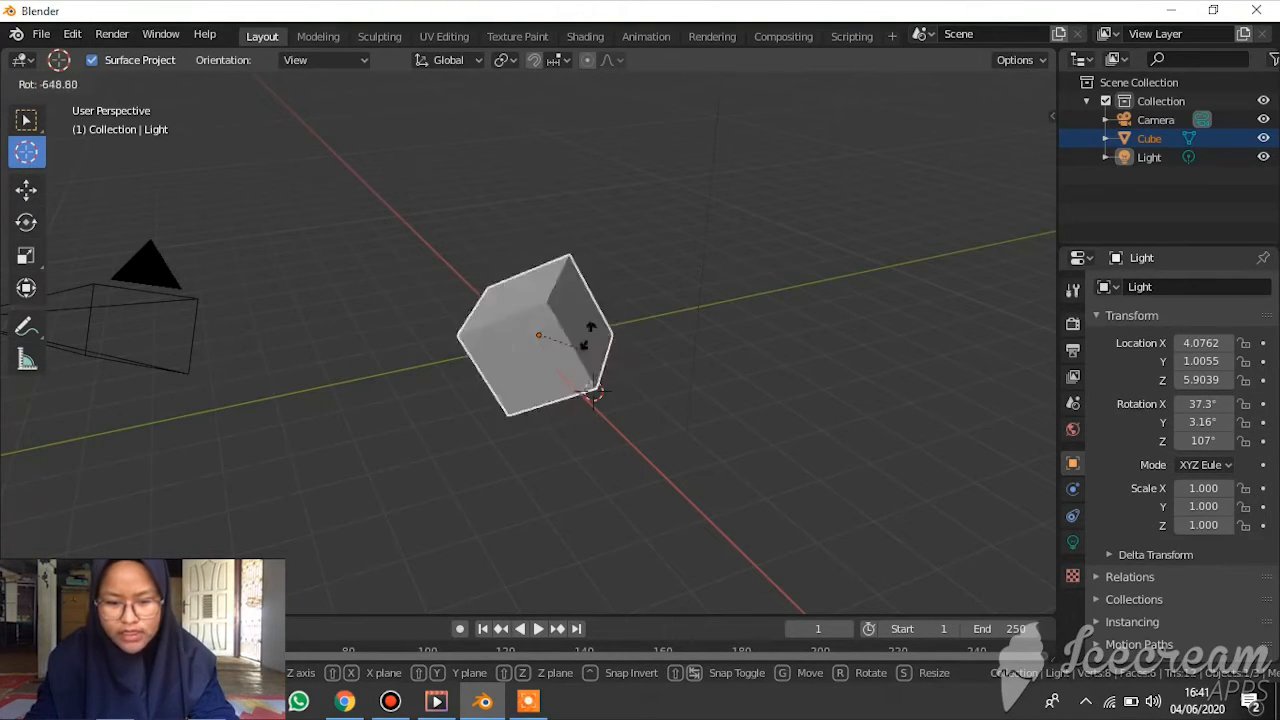
left_click(510, 322)
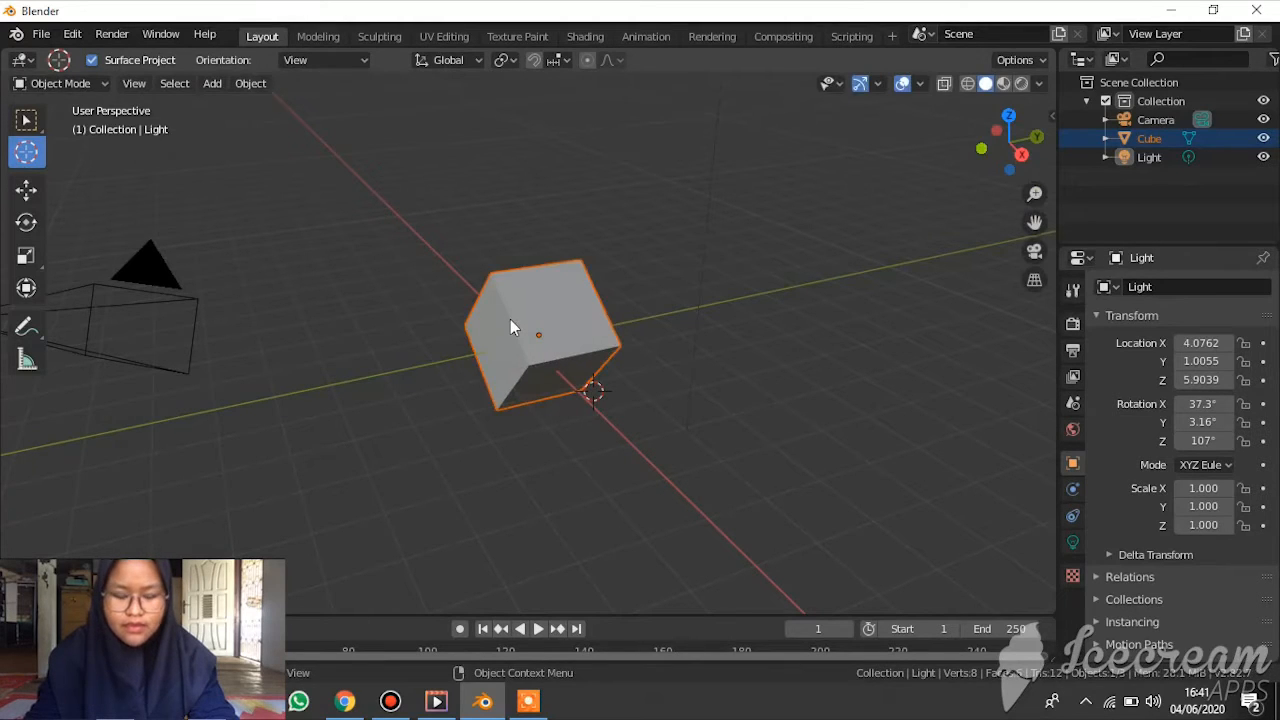
key("alt+r")
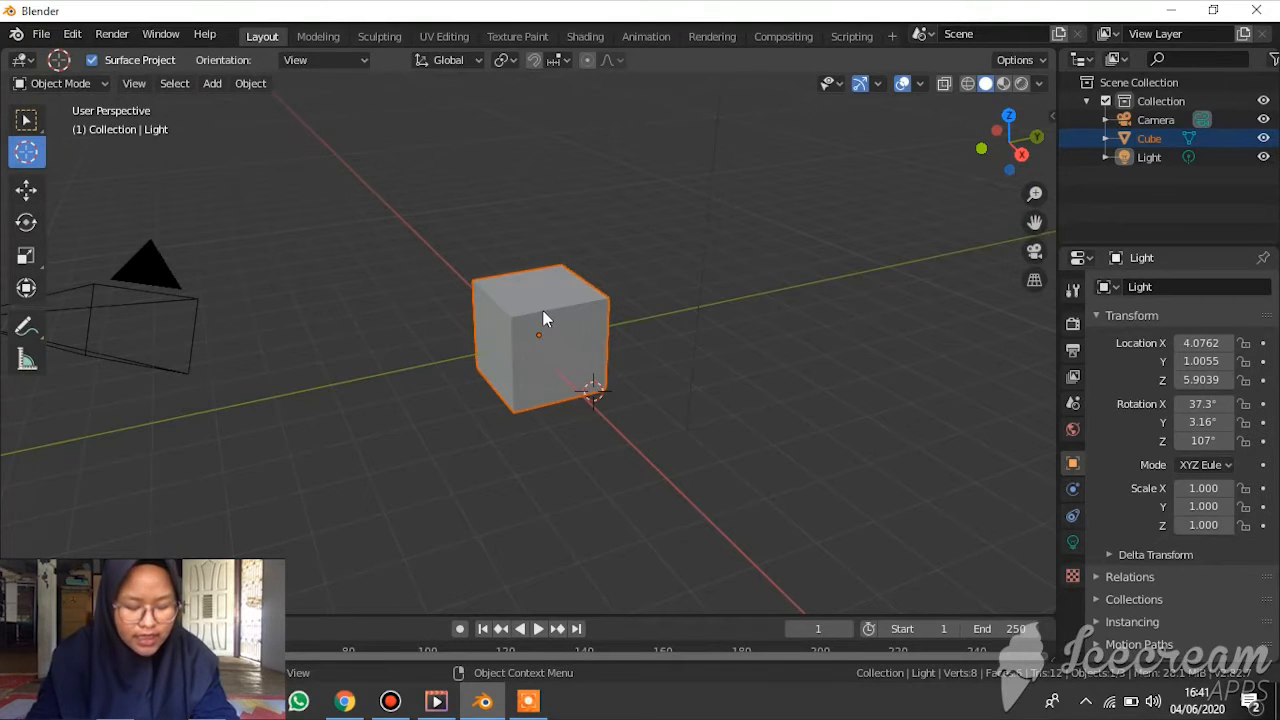
Step: Try a freehand trackball rotation of the cube, and undo it
key("r")
key("r")
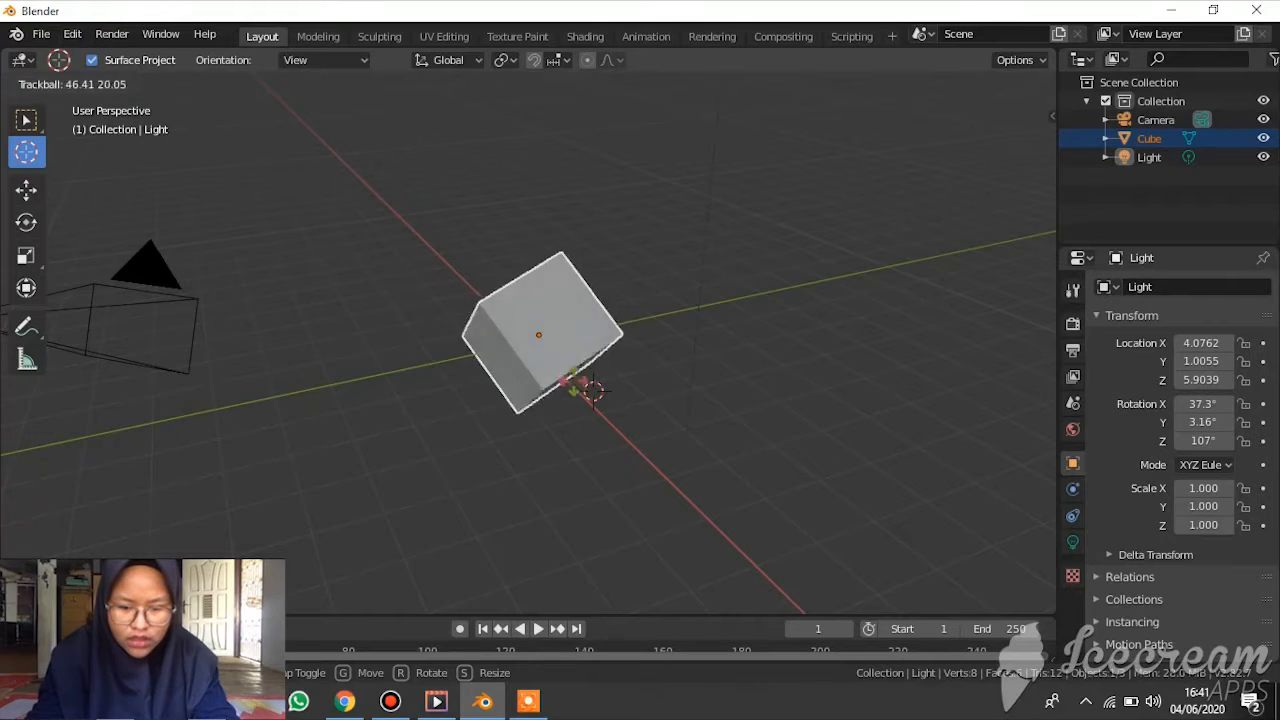
left_click(563, 354)
key("ctrl+z")
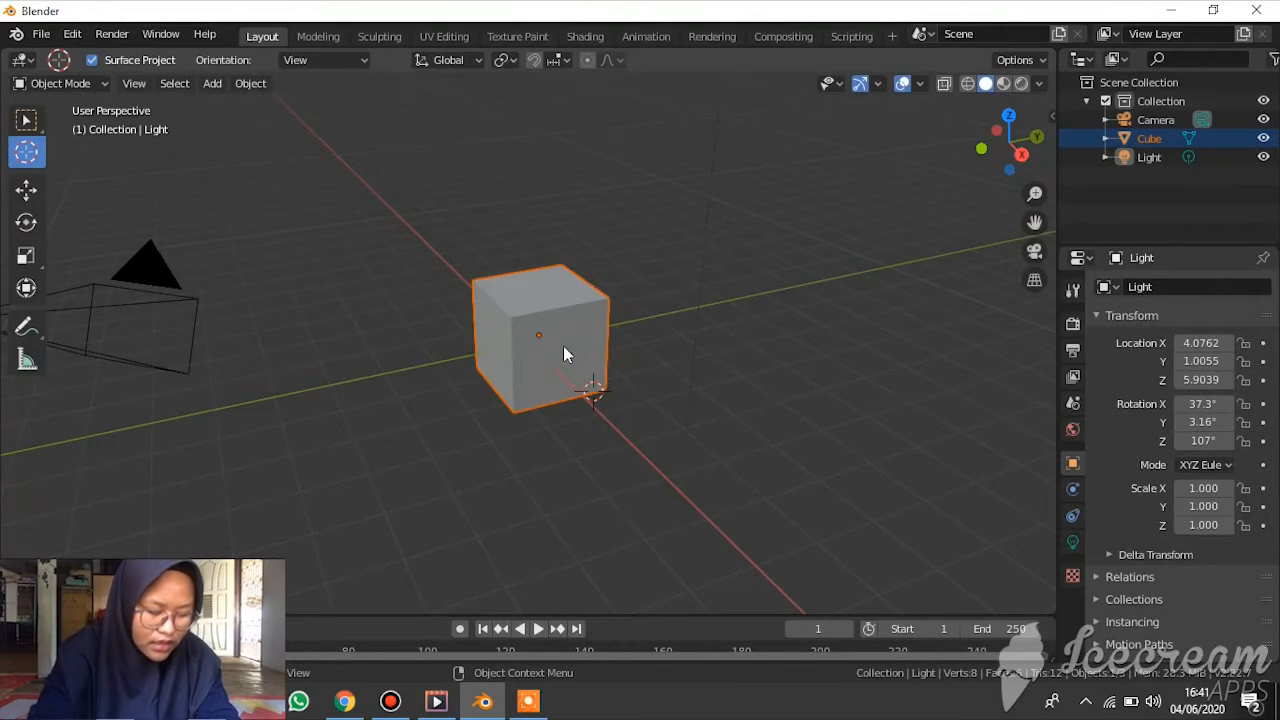
Step: Rotate the cube freehand around the global X axis, and clear its rotation
key("r")
key("x")
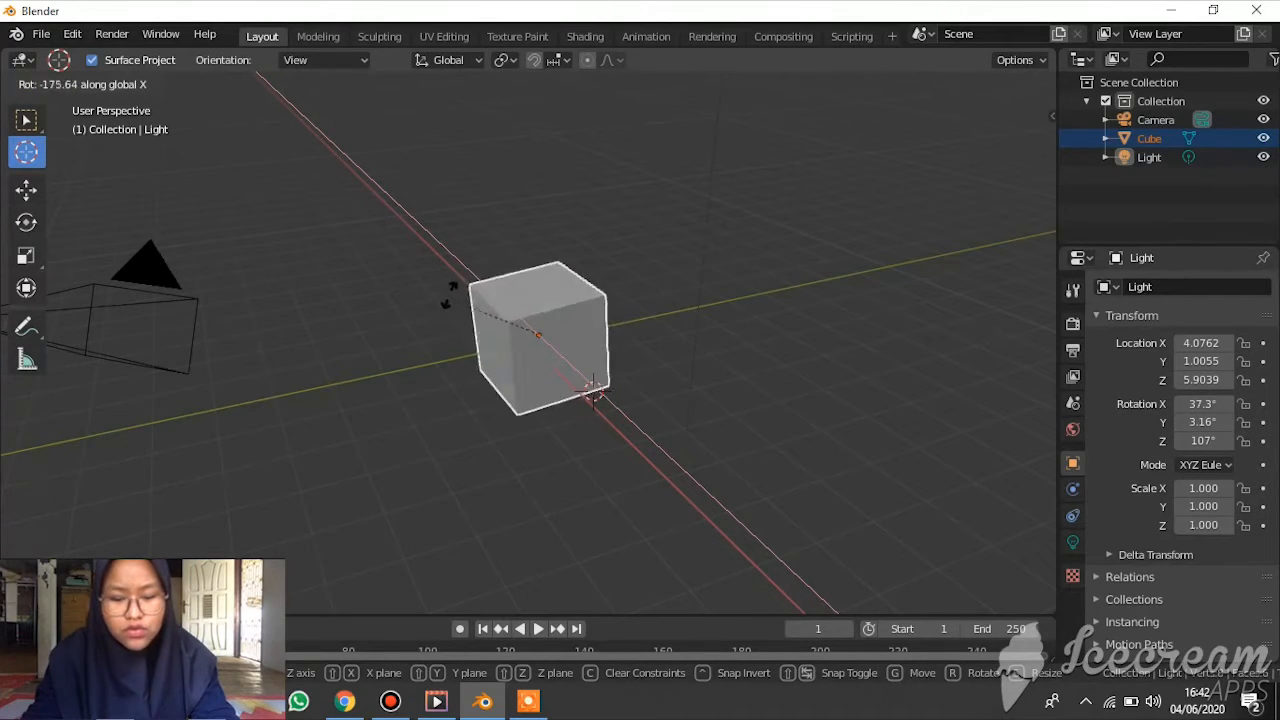
left_click(566, 374)
key("alt+r")
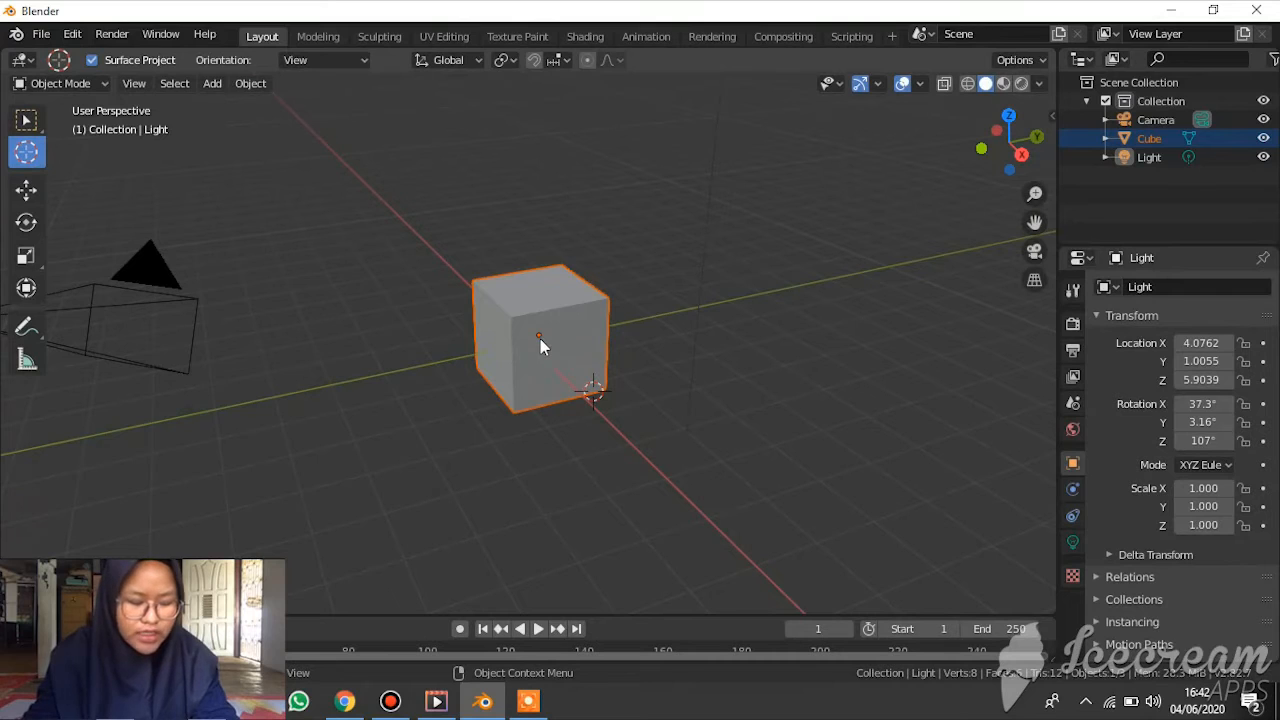
Step: Try another small trackball rotation of the cube, and undo it
key("r")
key("r")
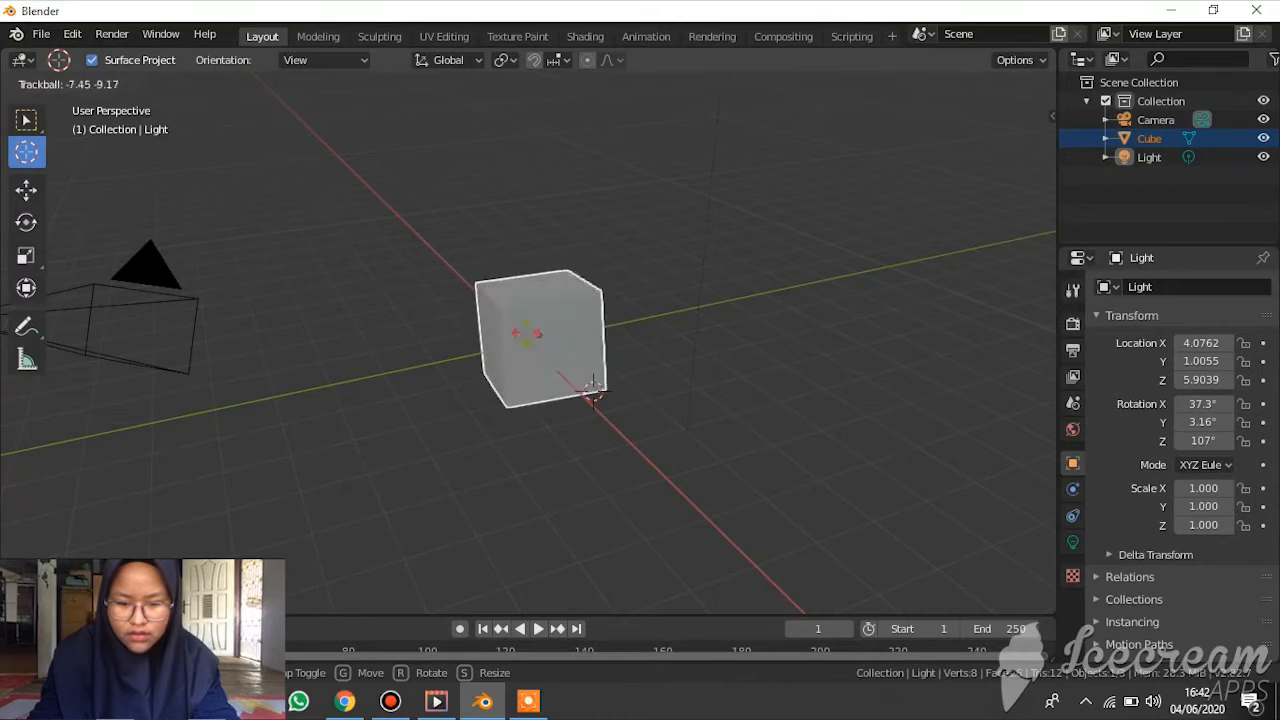
left_click(543, 369)
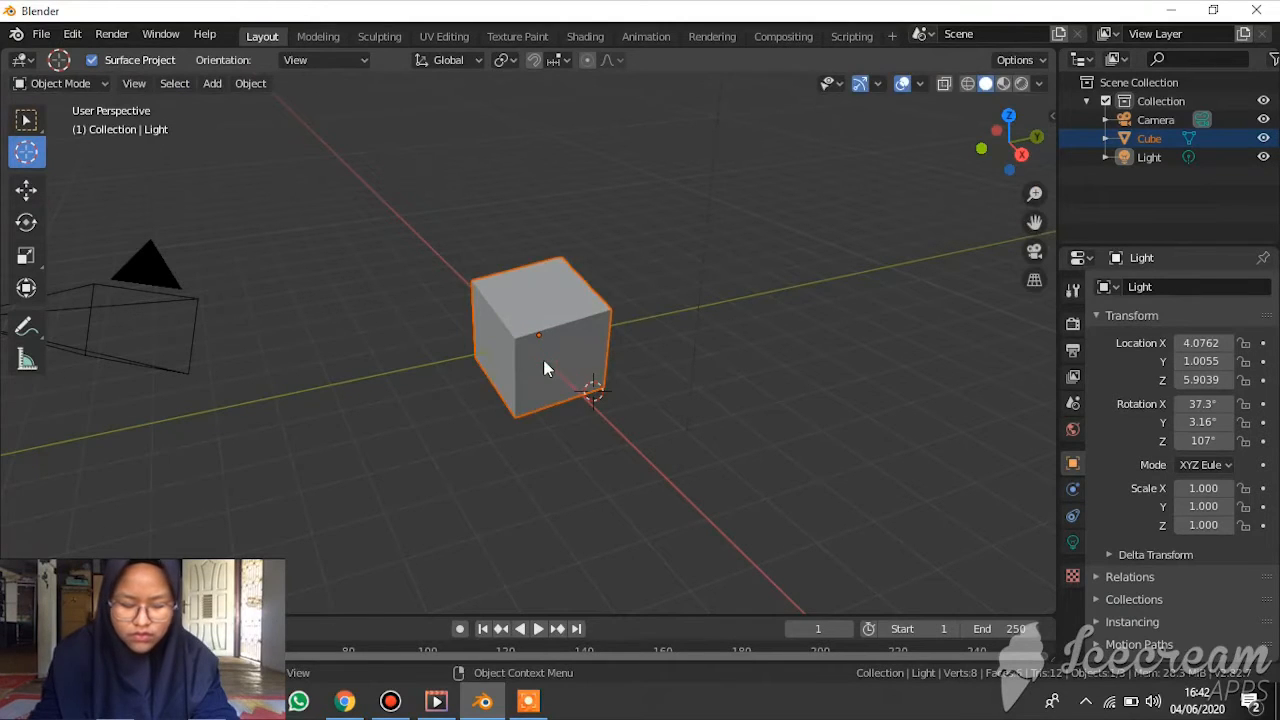
key("ctrl+z")
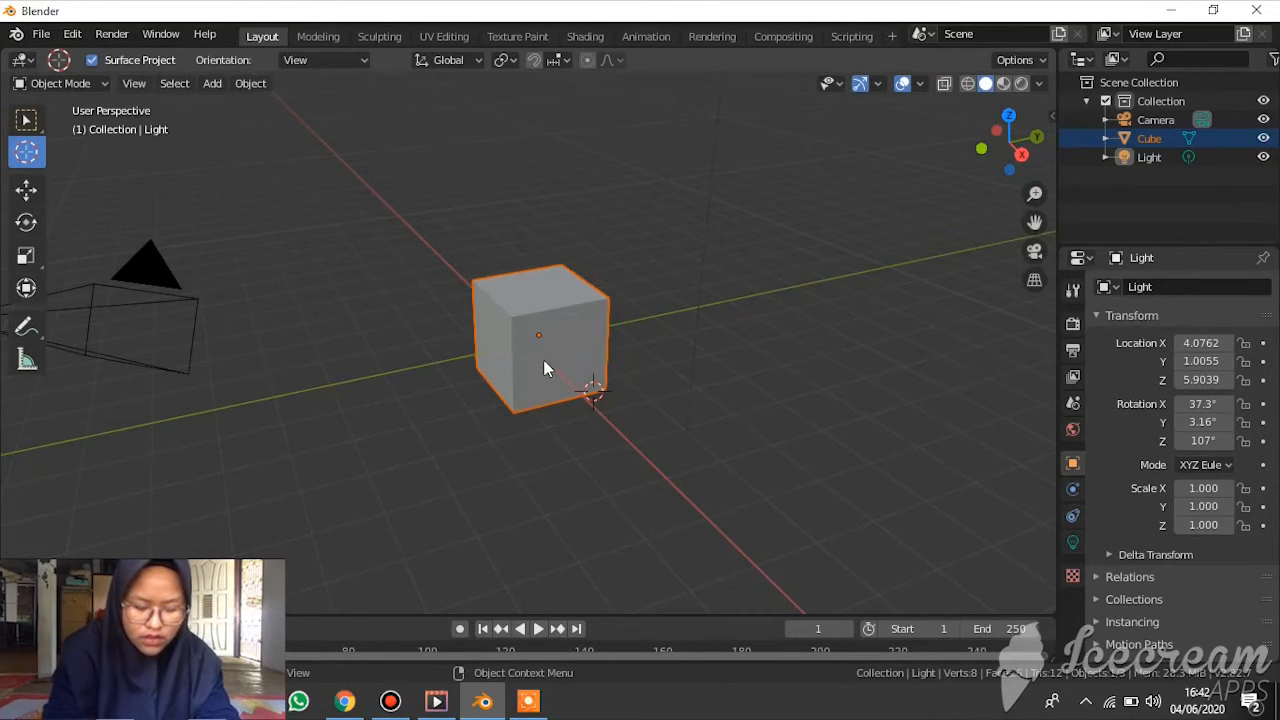
Step: Try a freehand rotation of the cube around the global Y axis, and restore its original orientation
key("r")
key("y")
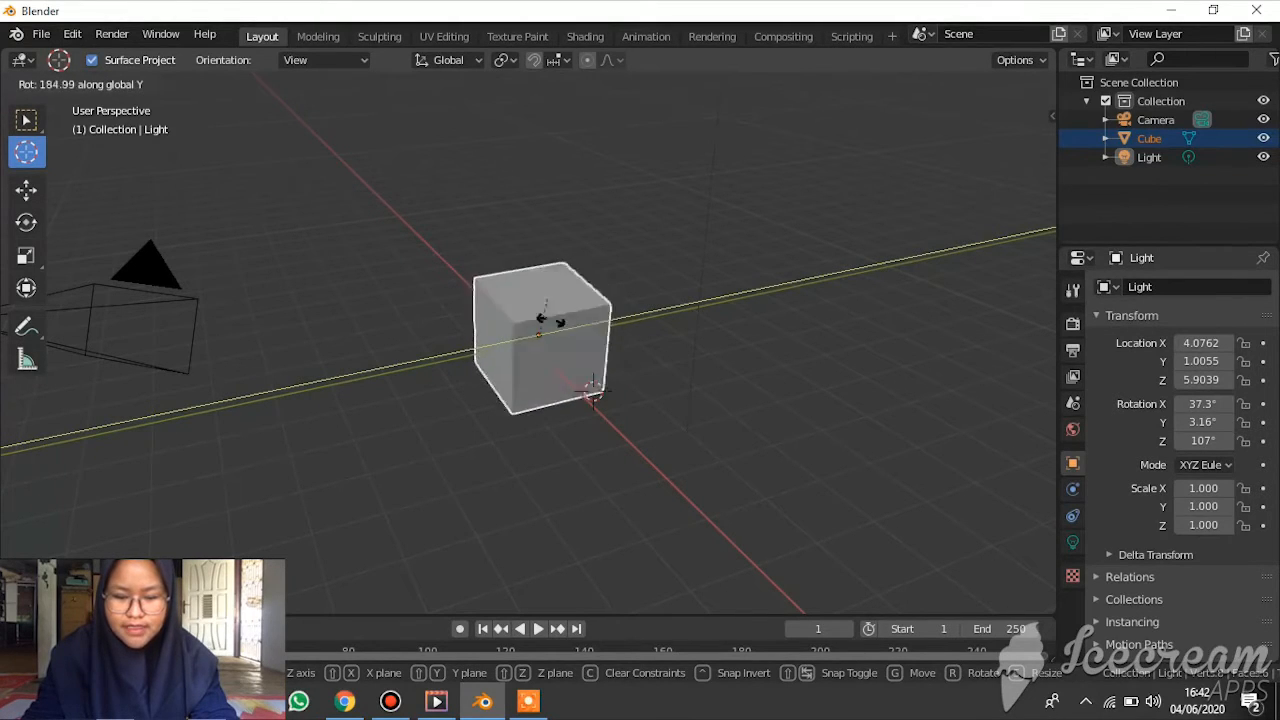
left_click(554, 355)
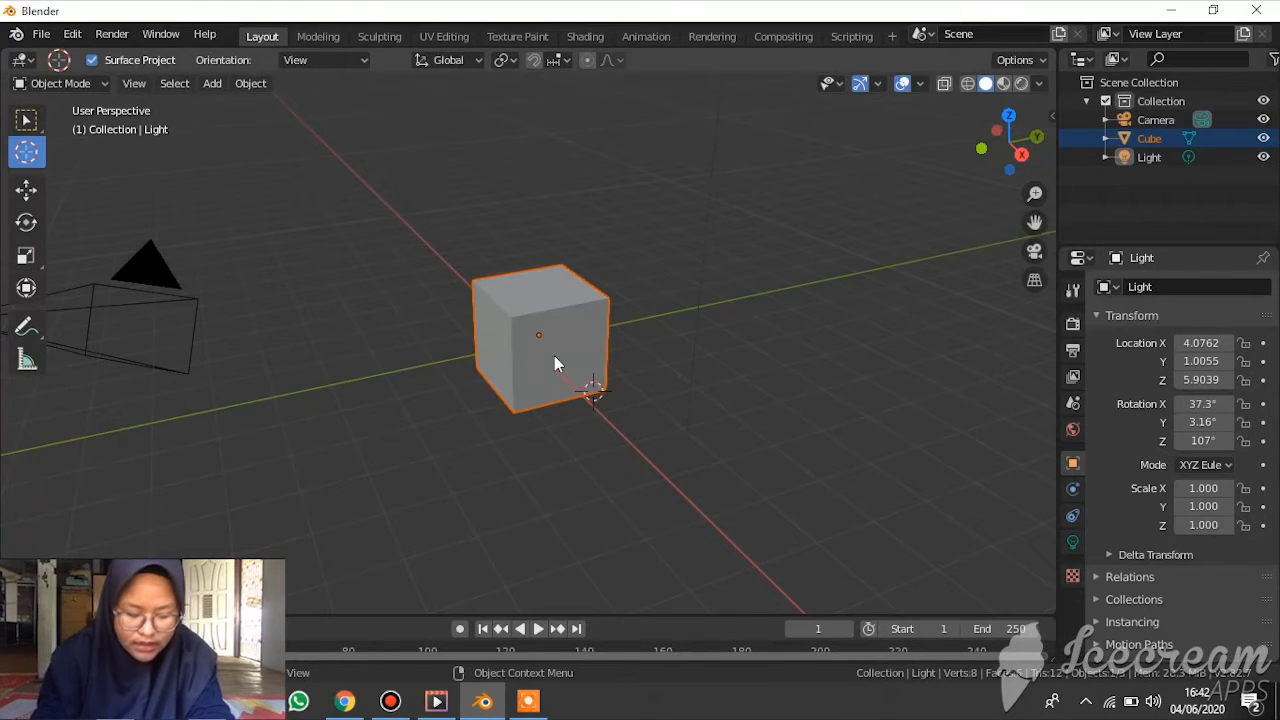
Step: Try a freehand rotation of the cube around the global Z axis, and undo it
key("r")
key("z")
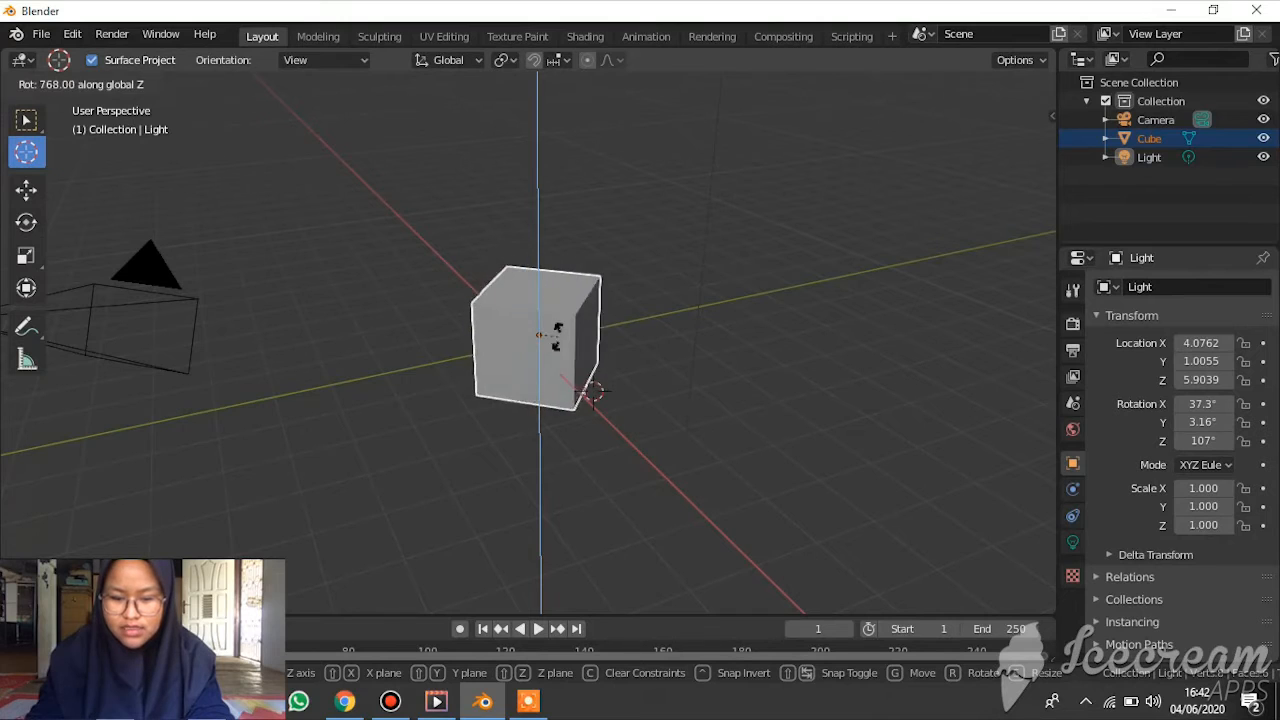
left_click(490, 303)
key("ctrl+z")
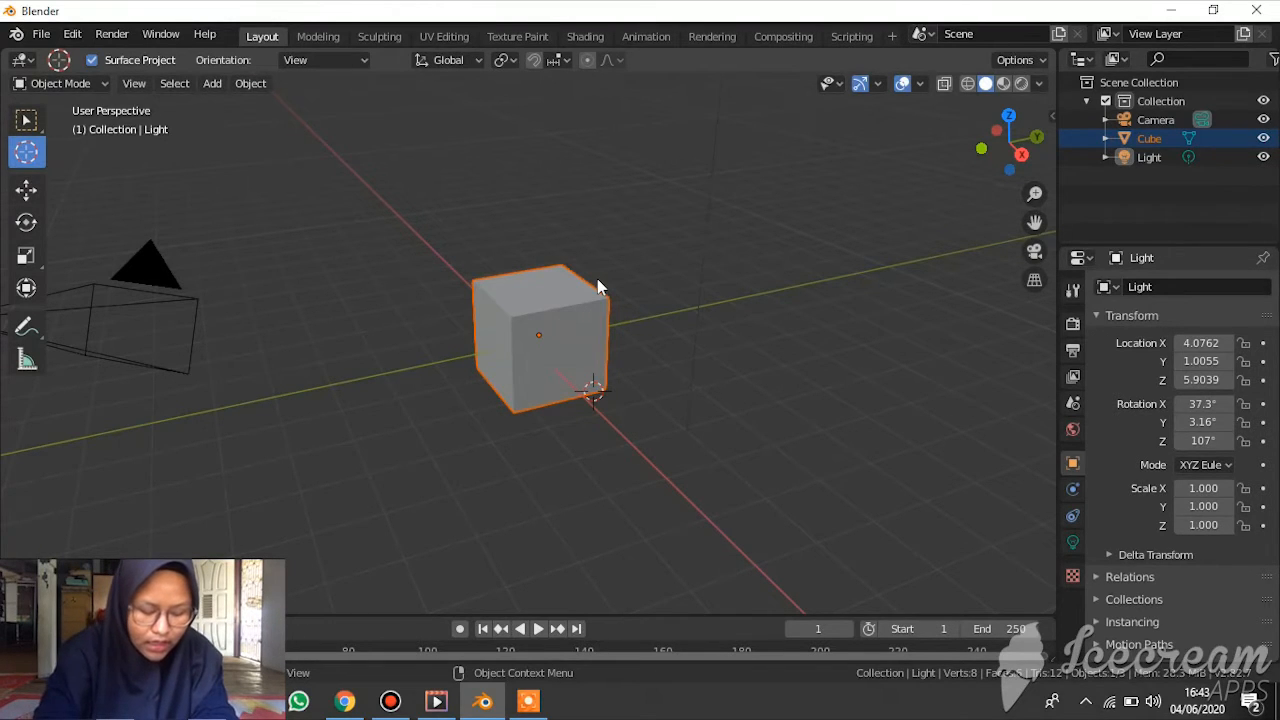
Step: Try a small unconstrained rotation of the cube around the view axis, and undo it
key("r")
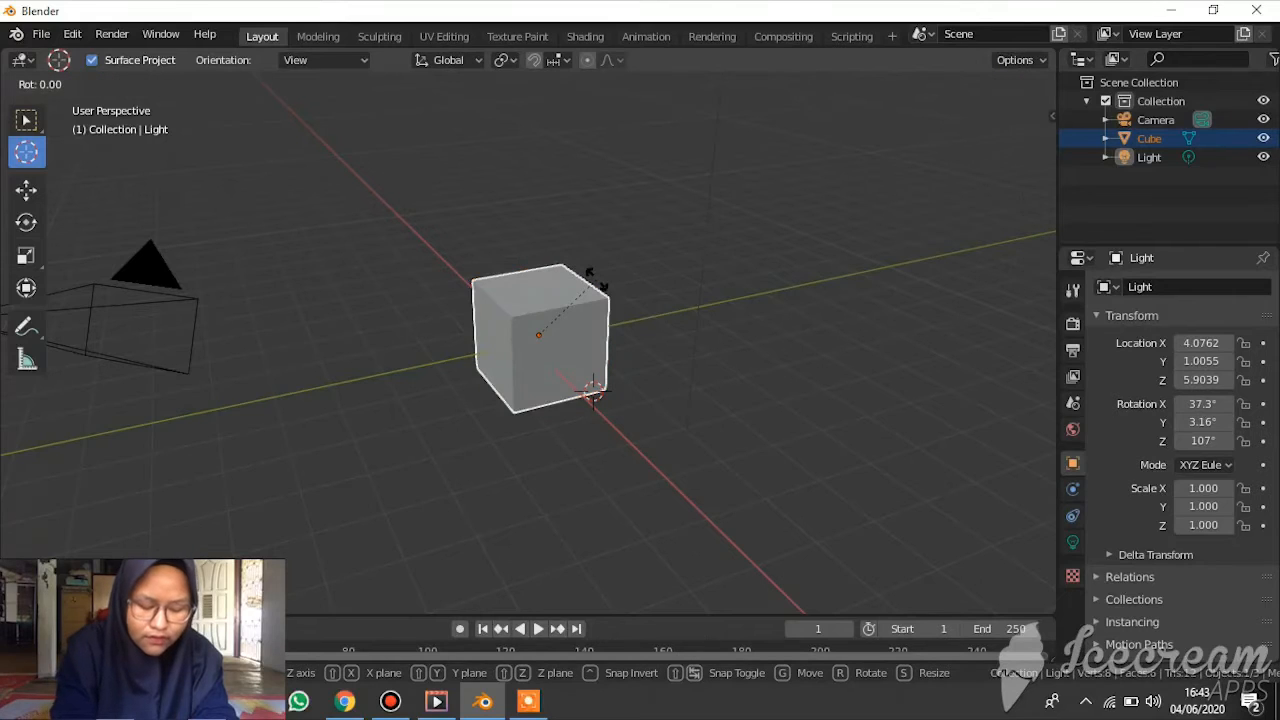
left_click(590, 277)
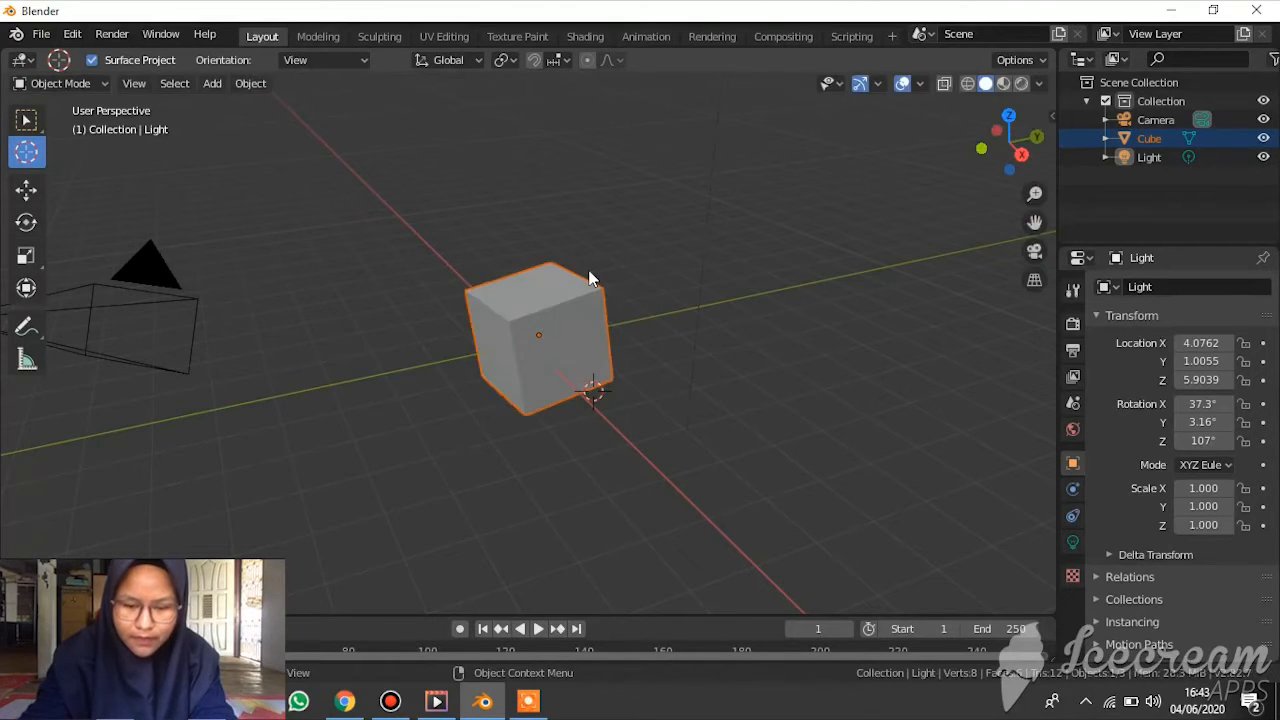
key("ctrl+z")
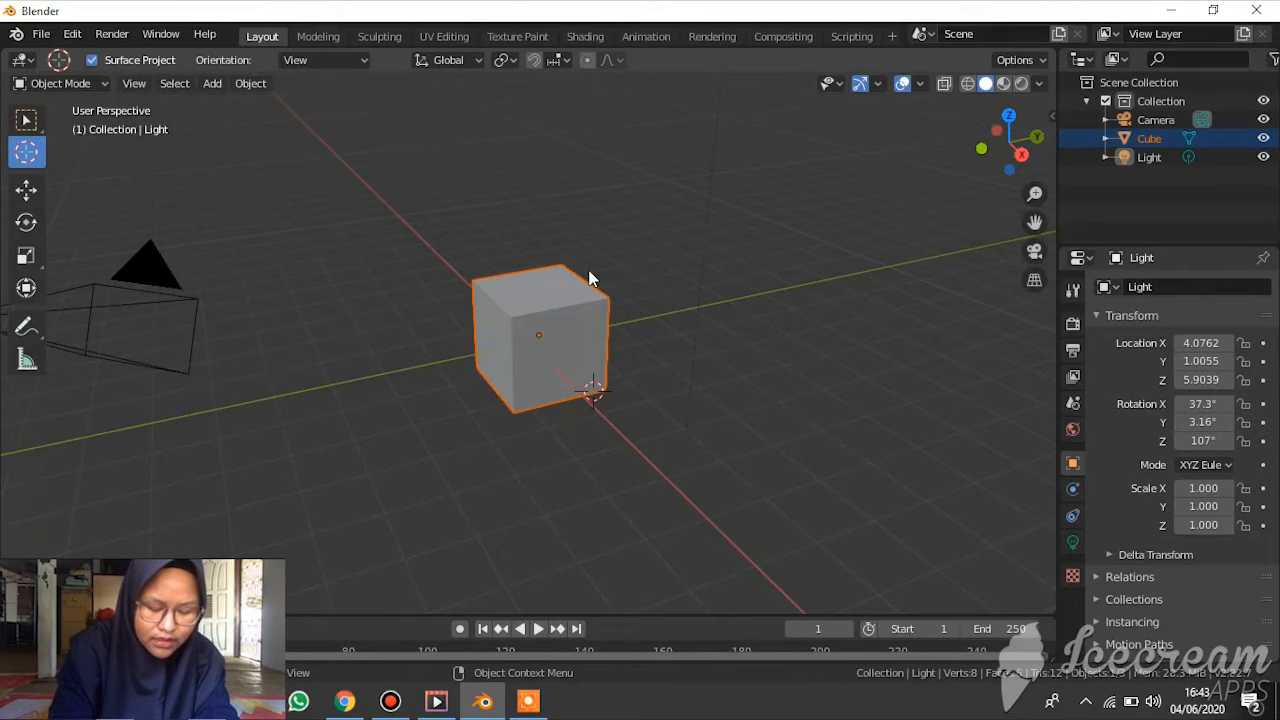
Step: Try a freehand trackball rotation that tips the cube's top face toward the view, and undo it
key("r")
key("r")
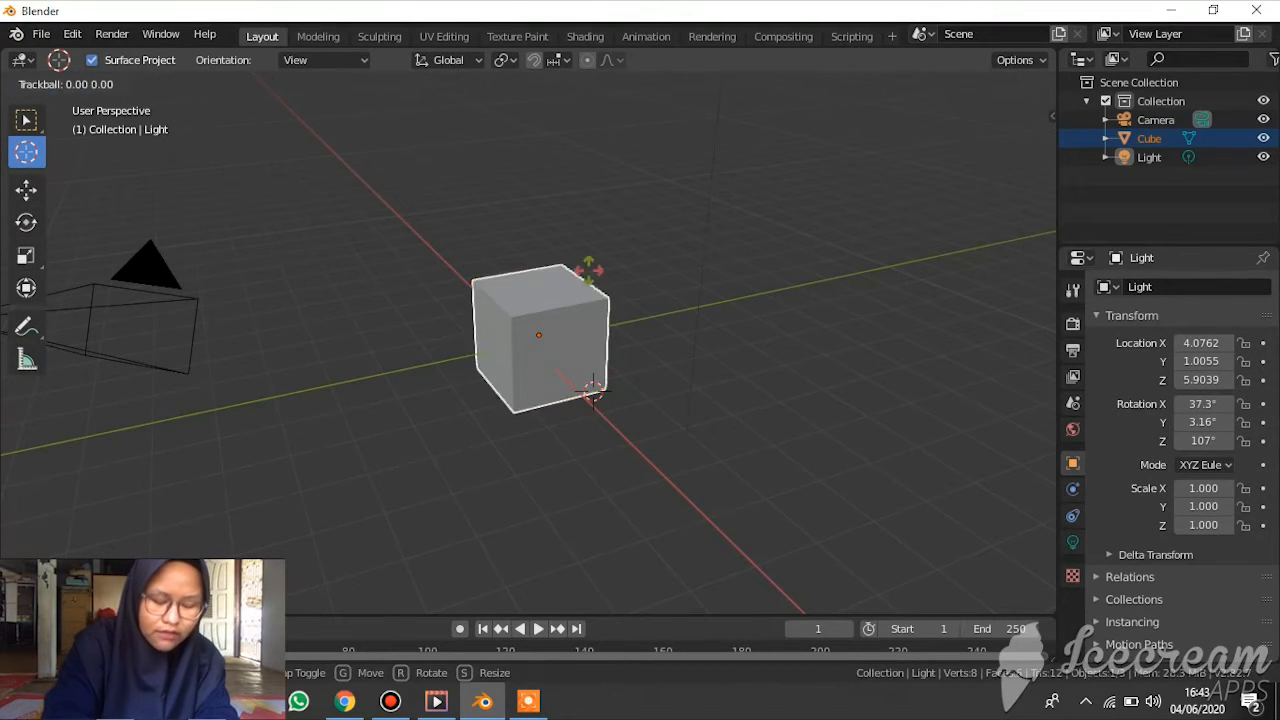
left_click(555, 224)
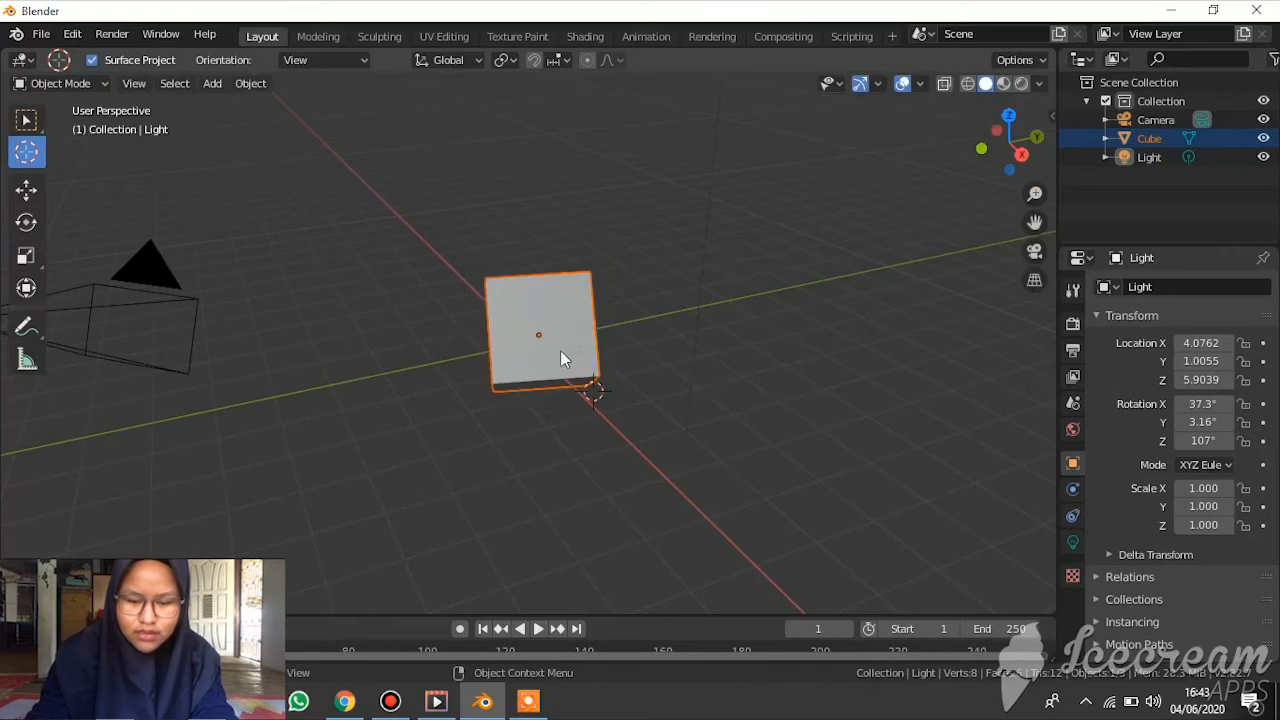
key("ctrl+z")
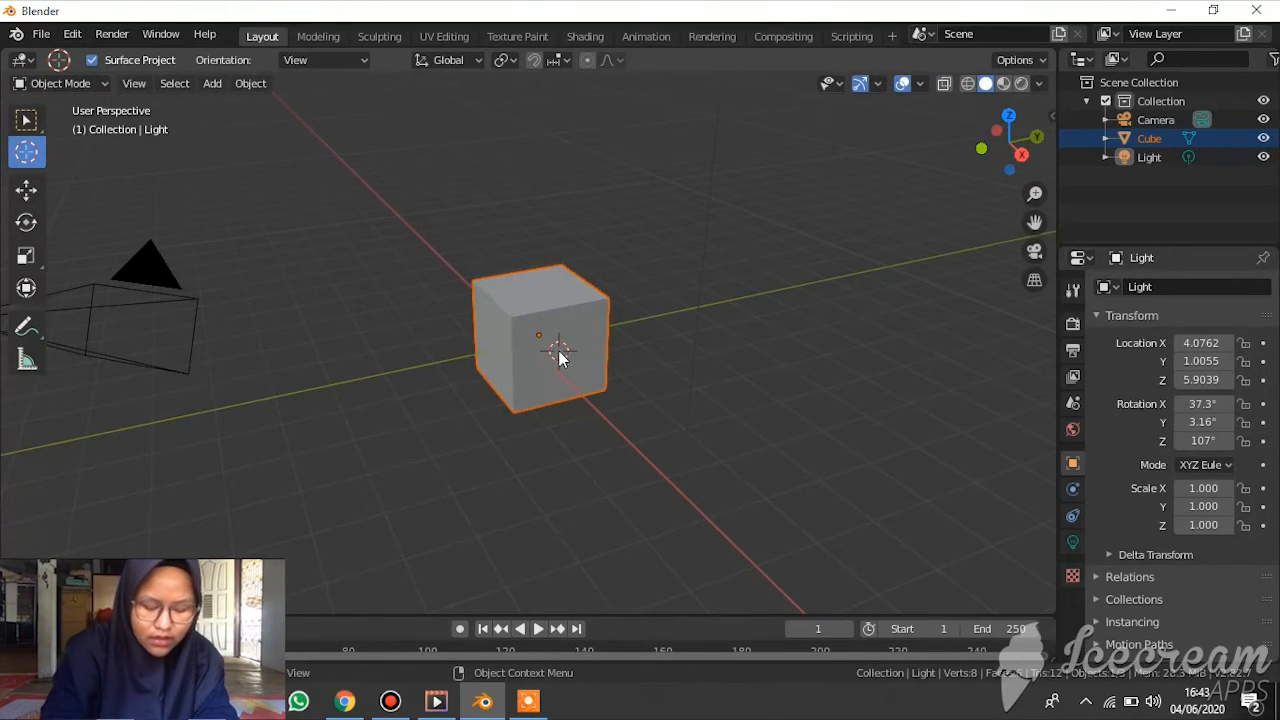
Step: Rotate the cube freehand with the global X axis locked, and clear its rotation
key("r")
key("x")
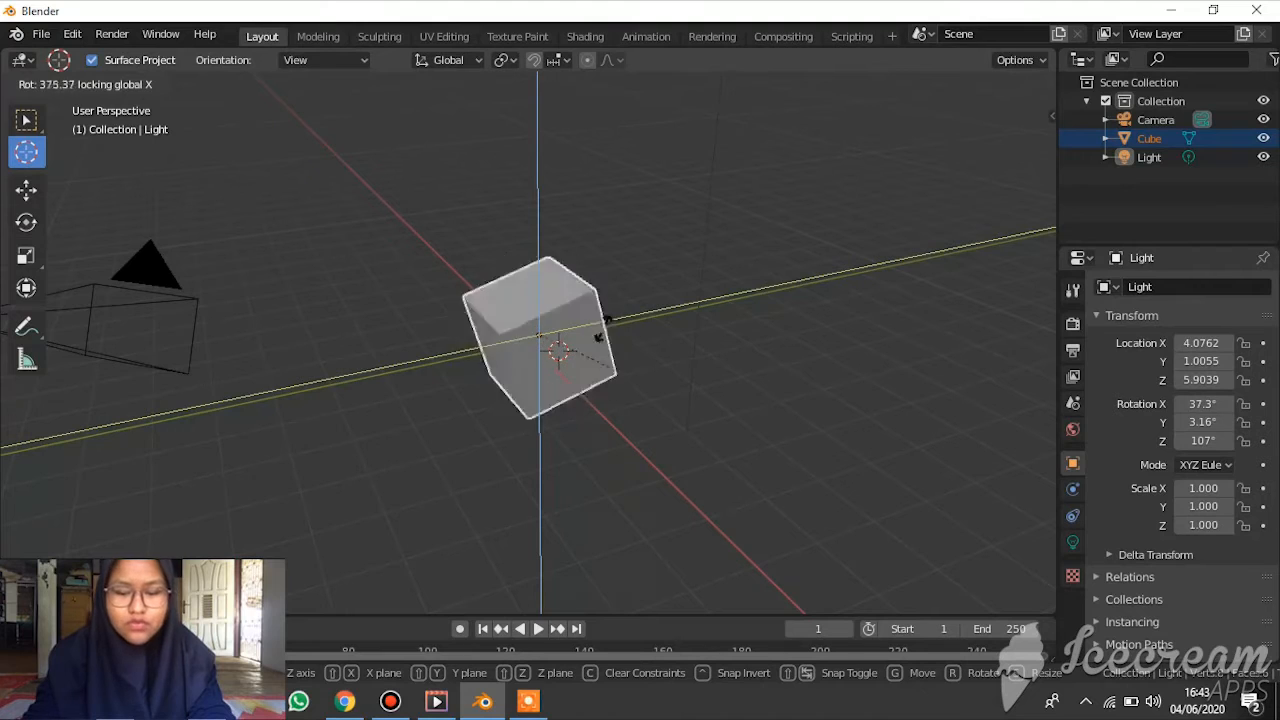
left_click(551, 335)
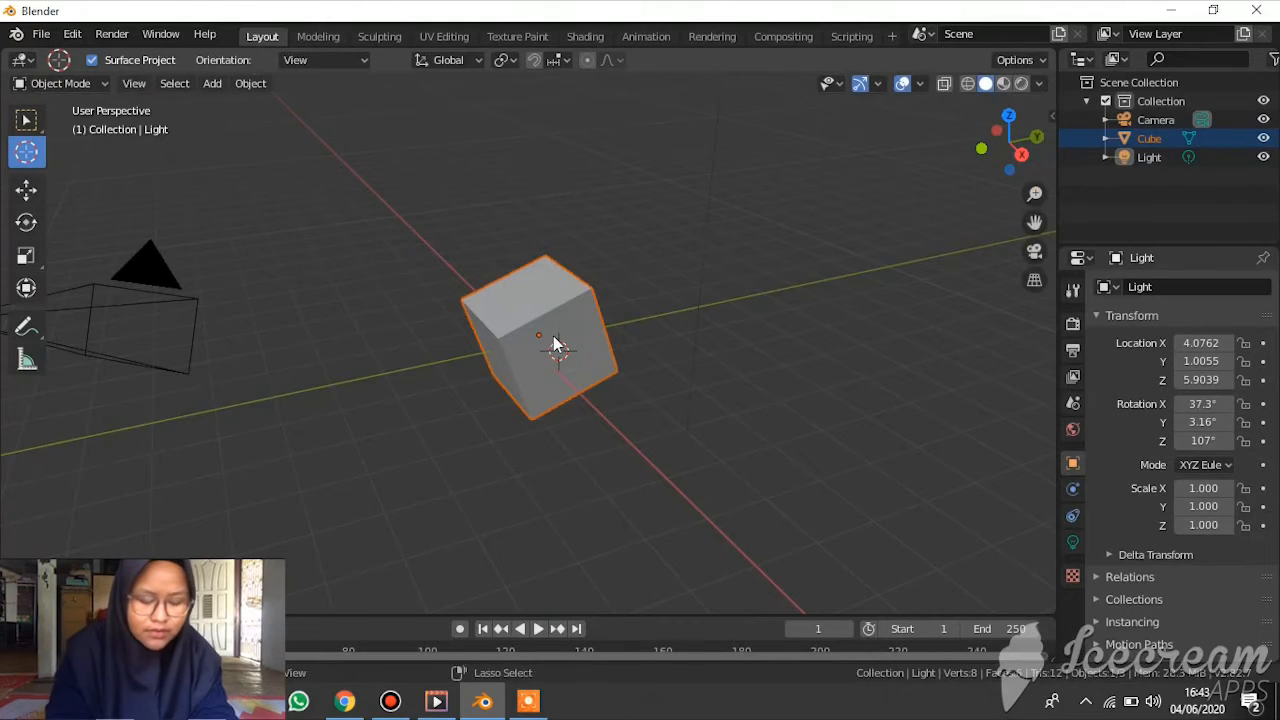
key("alt+r")
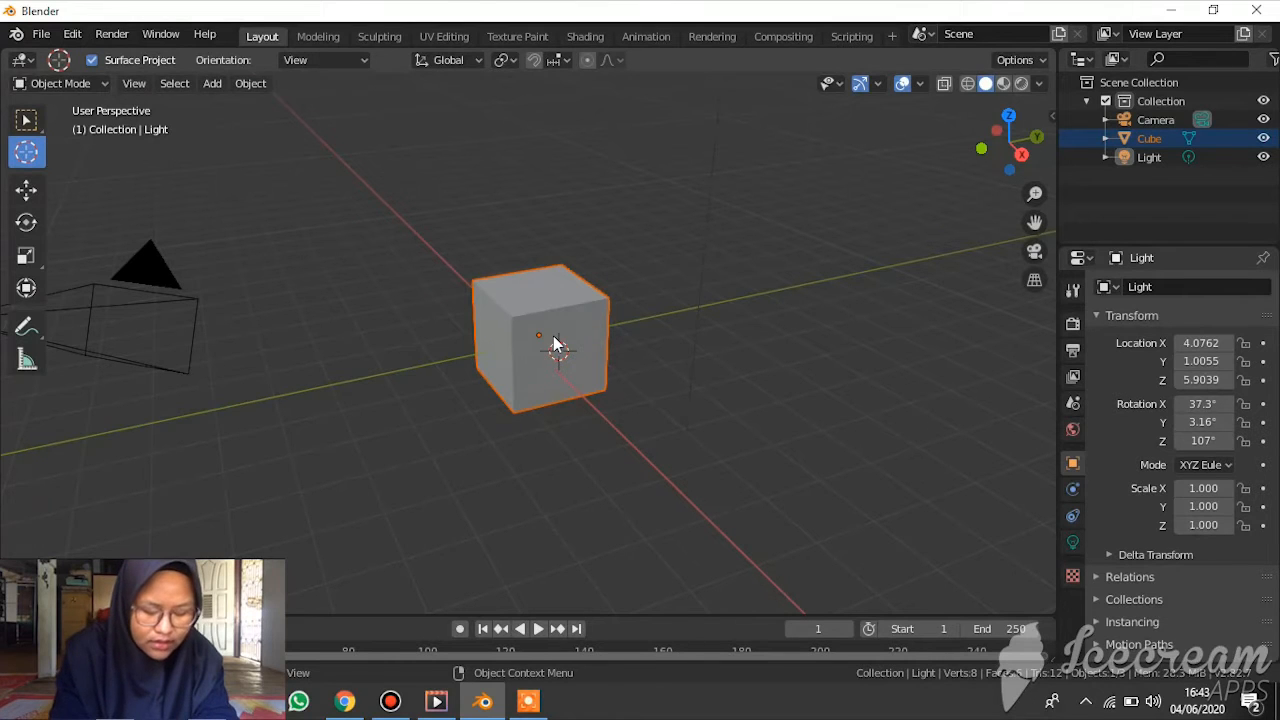
Step: Try scaling the cube down along X and Z with the global Y axis locked, and undo it
key("s")
key("shift+y")
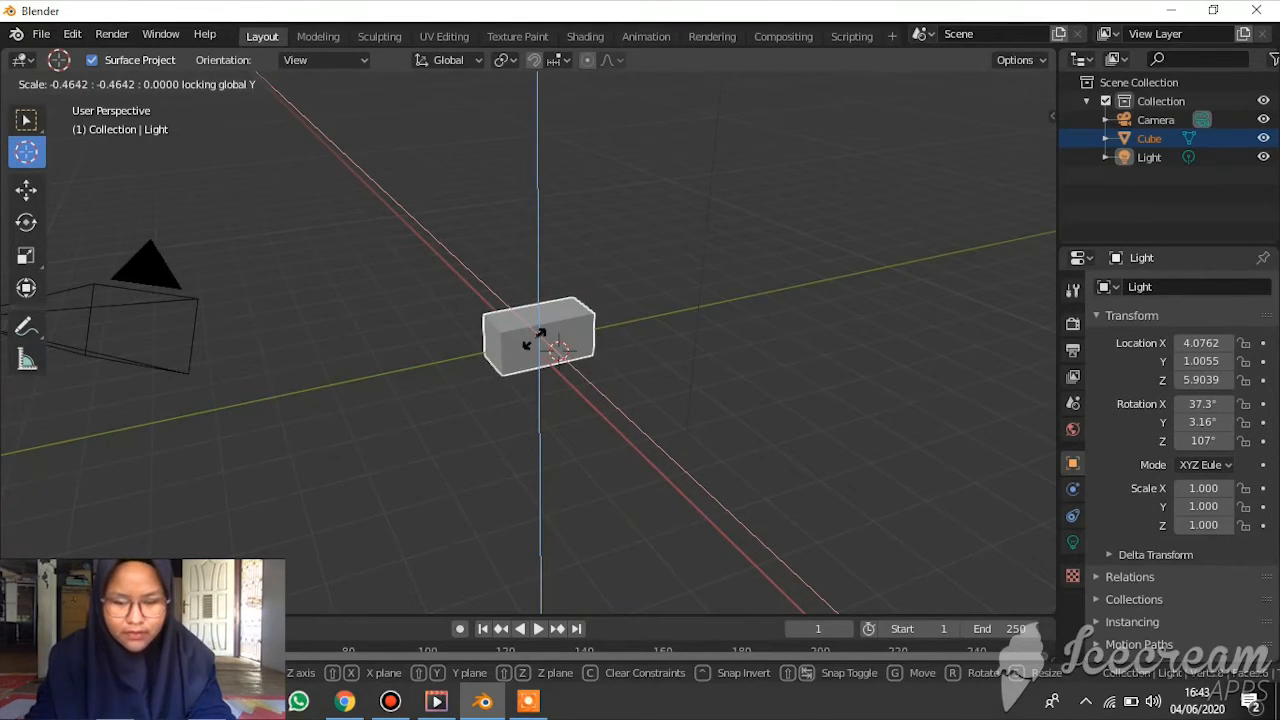
left_click(538, 340)
key("ctrl+z")
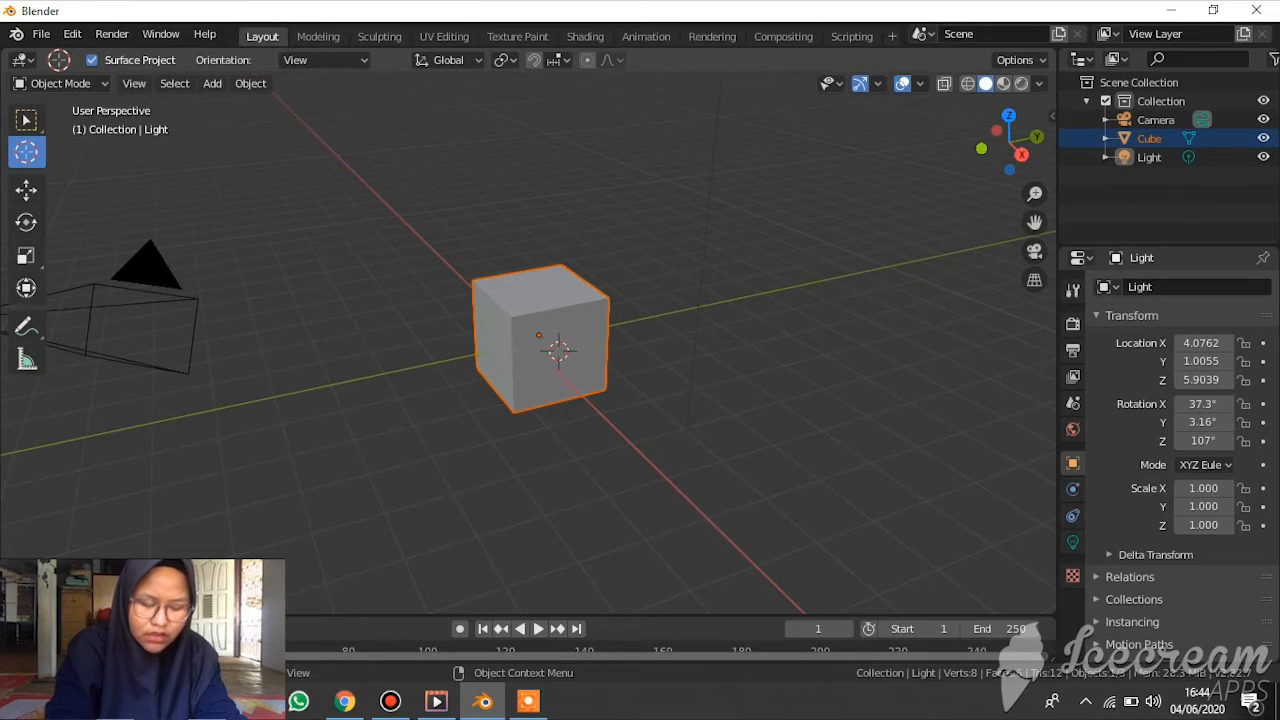
Step: Try a freehand rotation of the cube with the global Z axis locked, and restore its original orientation
key("r")
key("shift+z")
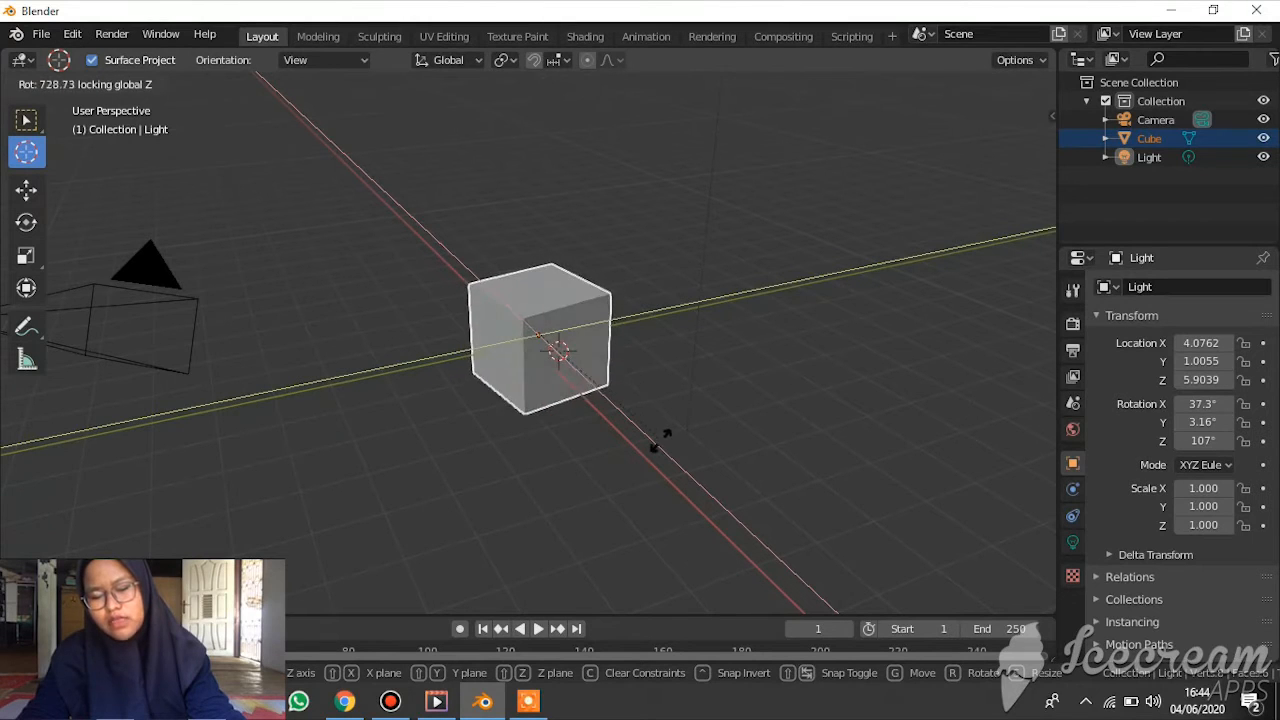
left_click(493, 434)
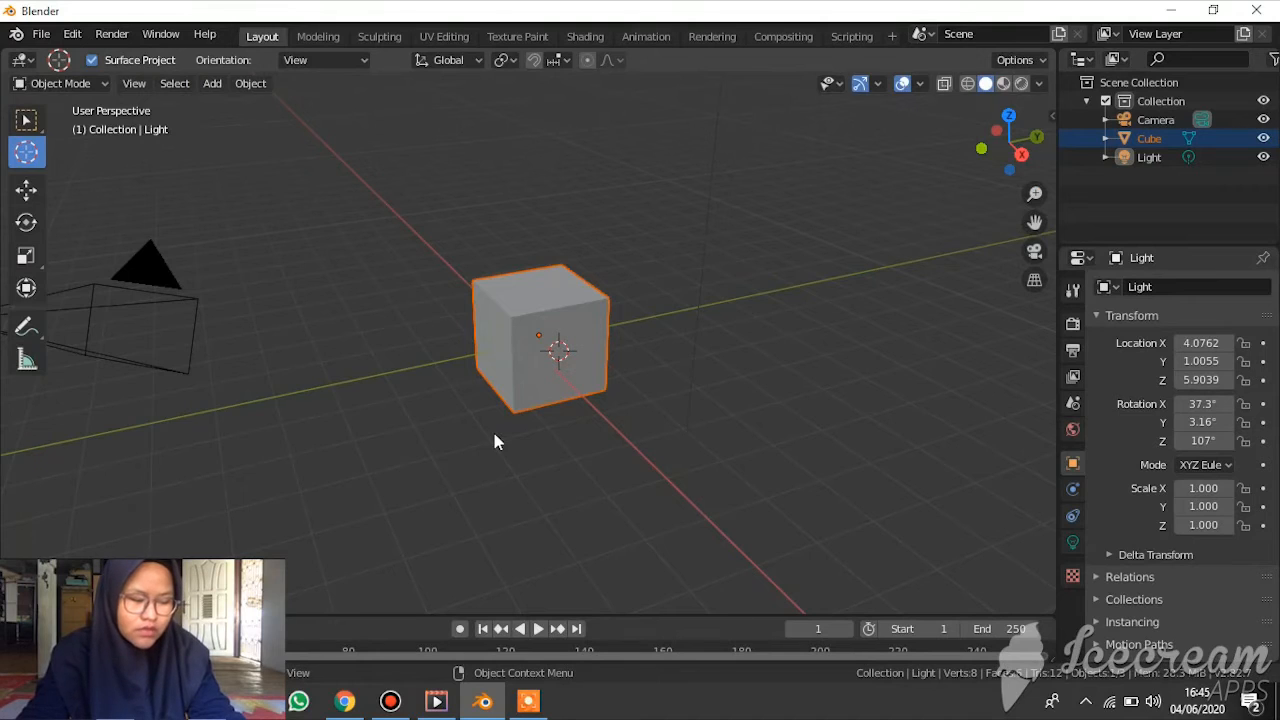
Step: Try scaling the cube down uniformly to about 0.68 on all axes, and undo it
key("s")
left_click(527, 362)
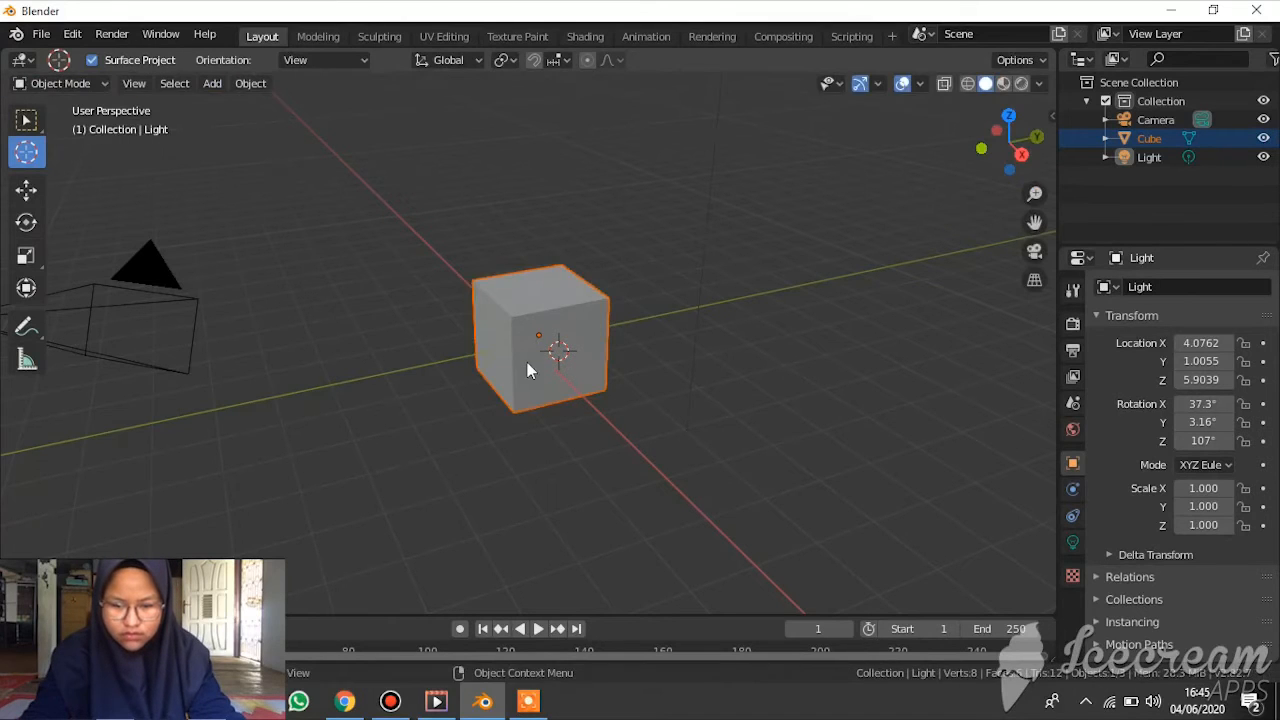
key("s")
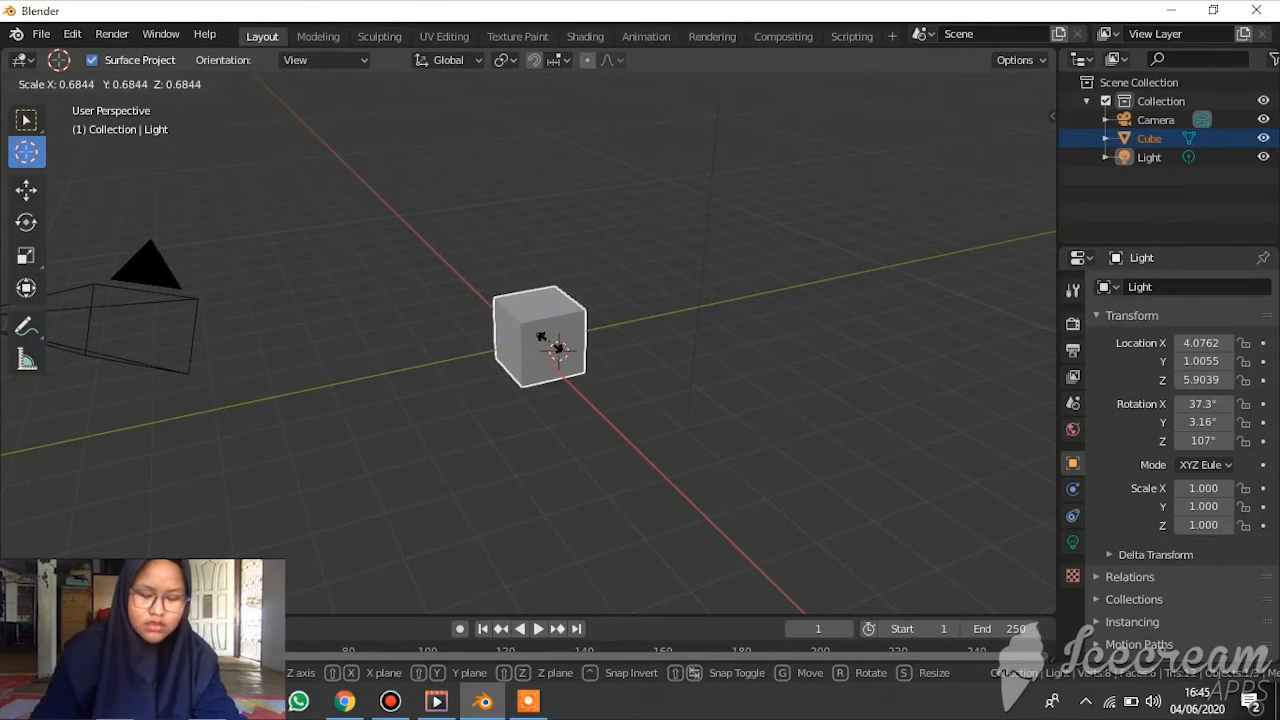
left_click(550, 346)
key("ctrl+z")
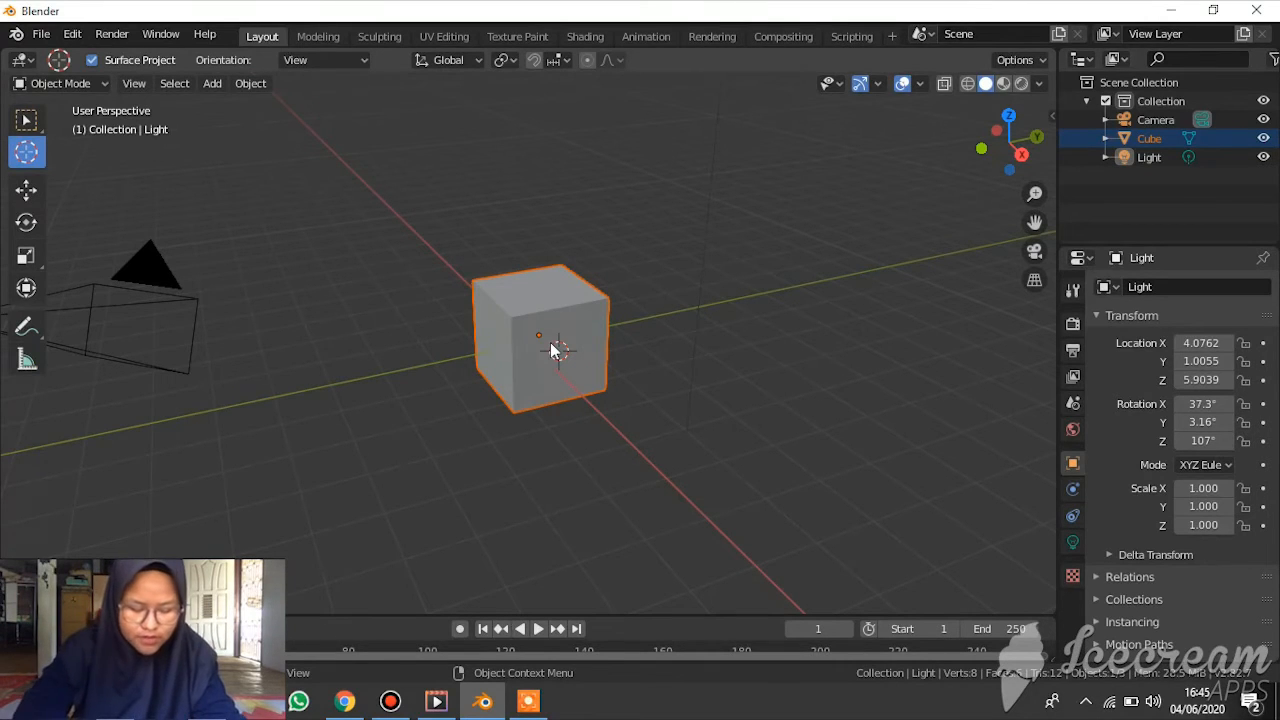
Step: Try scaling the cube freehand along the global X axis only, and undo it
key("s")
key("x")
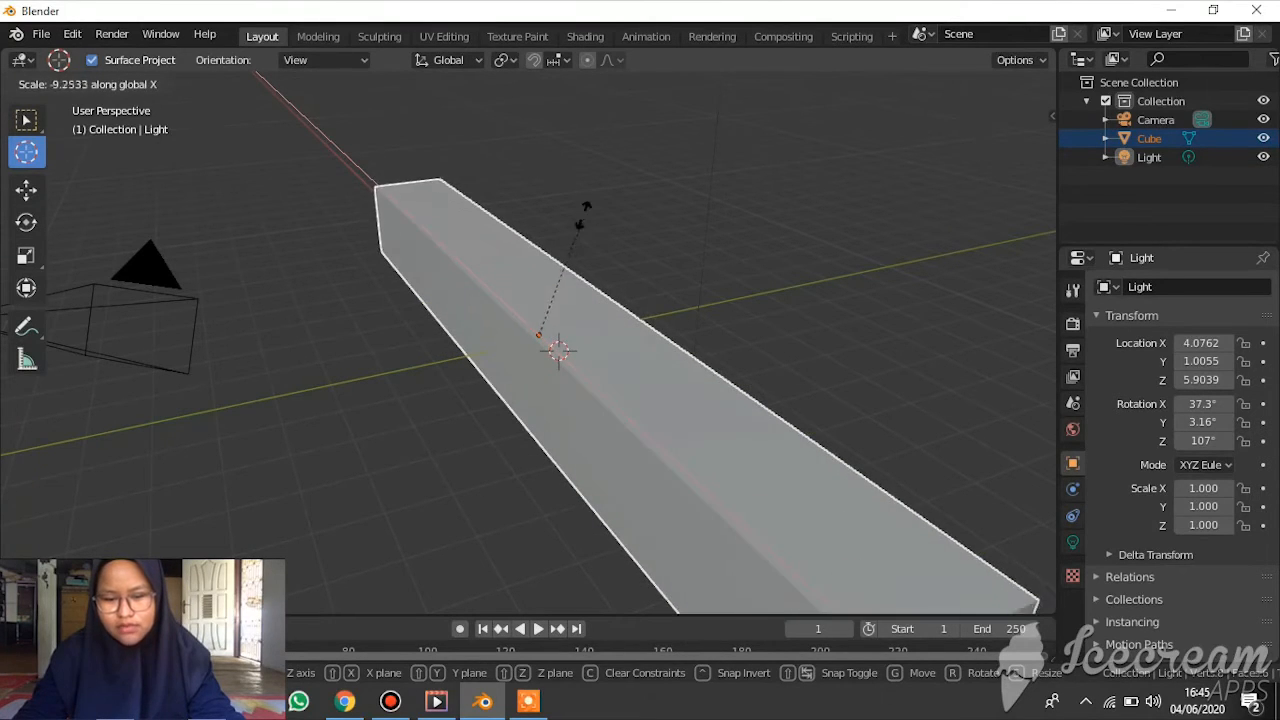
left_click(572, 360)
key("ctrl+z")
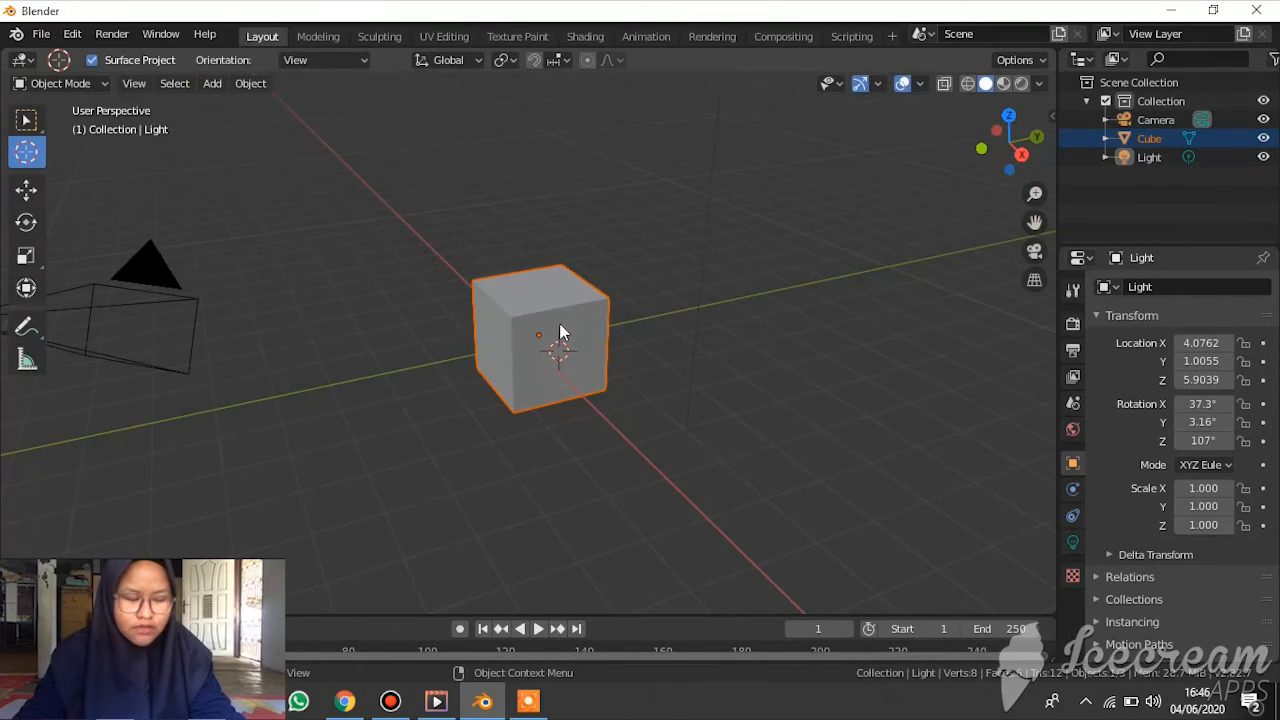
Step: Try stretching the cube freehand along the global Y axis into a long block, and undo it
key("s")
key("y")
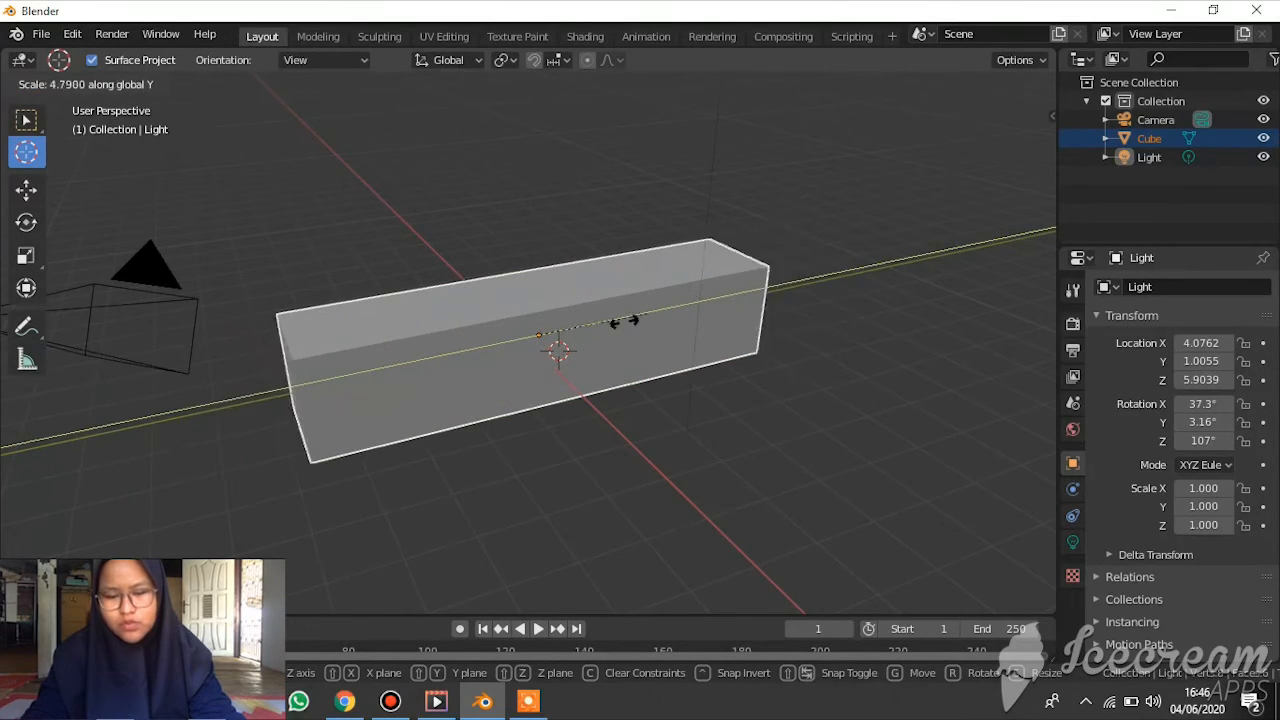
left_click(610, 343)
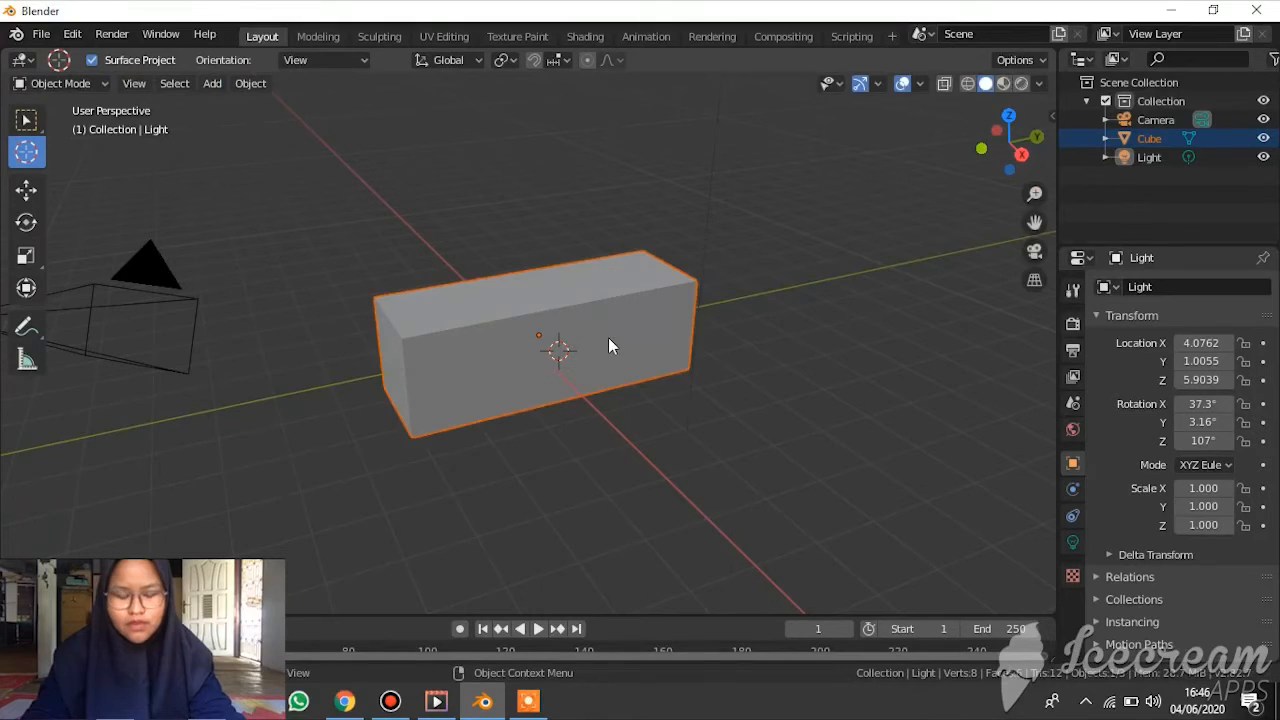
key("ctrl+z")
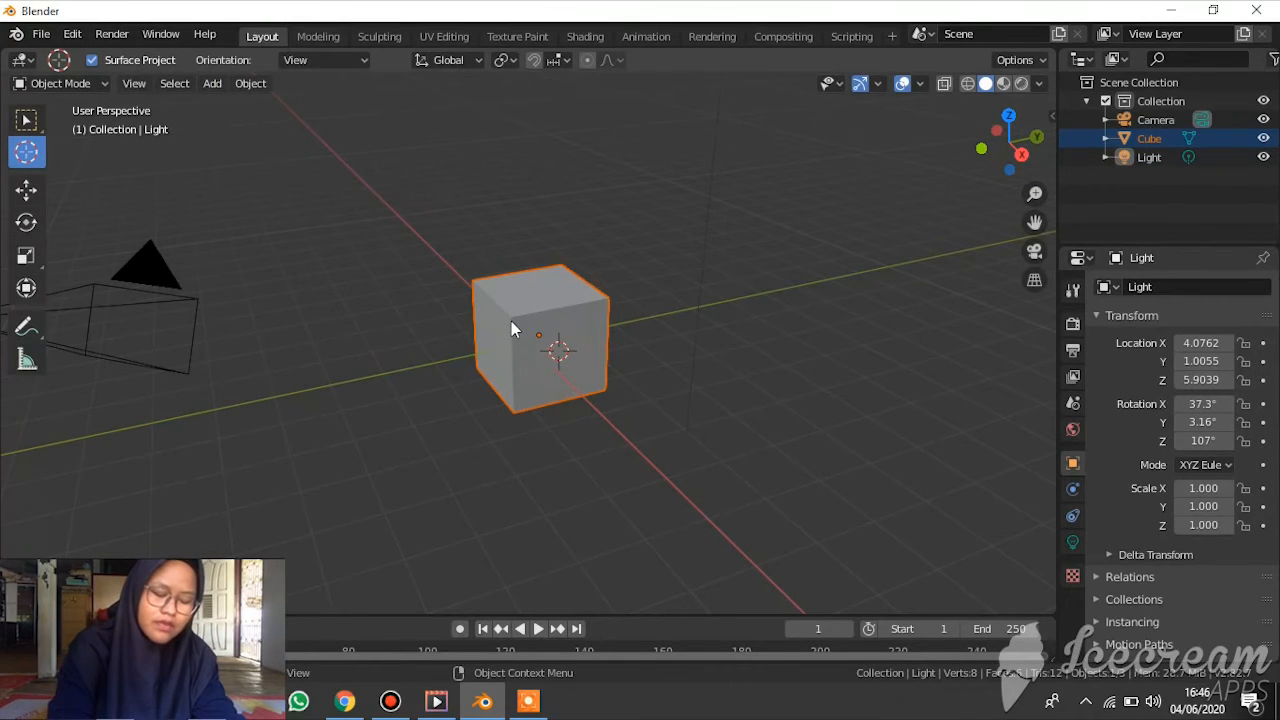
Step: Try scaling the cube freehand along the global Z axis only, and undo it
key("s")
key("z")
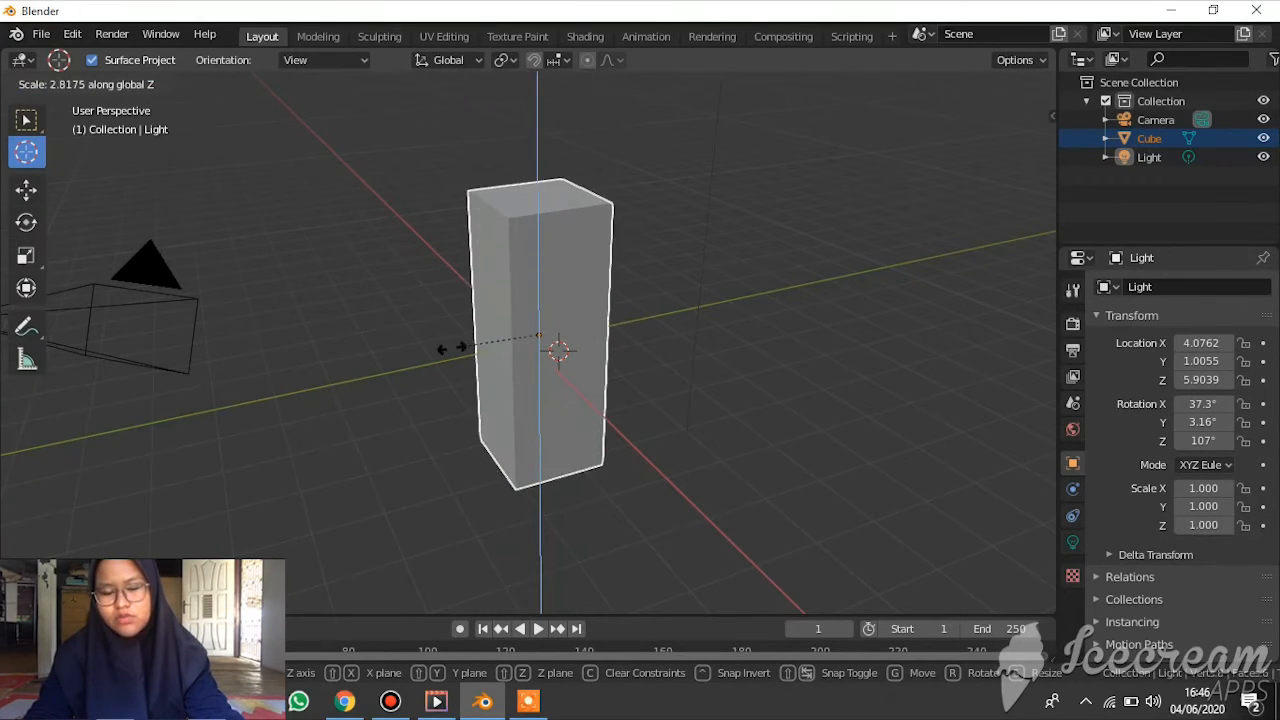
left_click(566, 323)
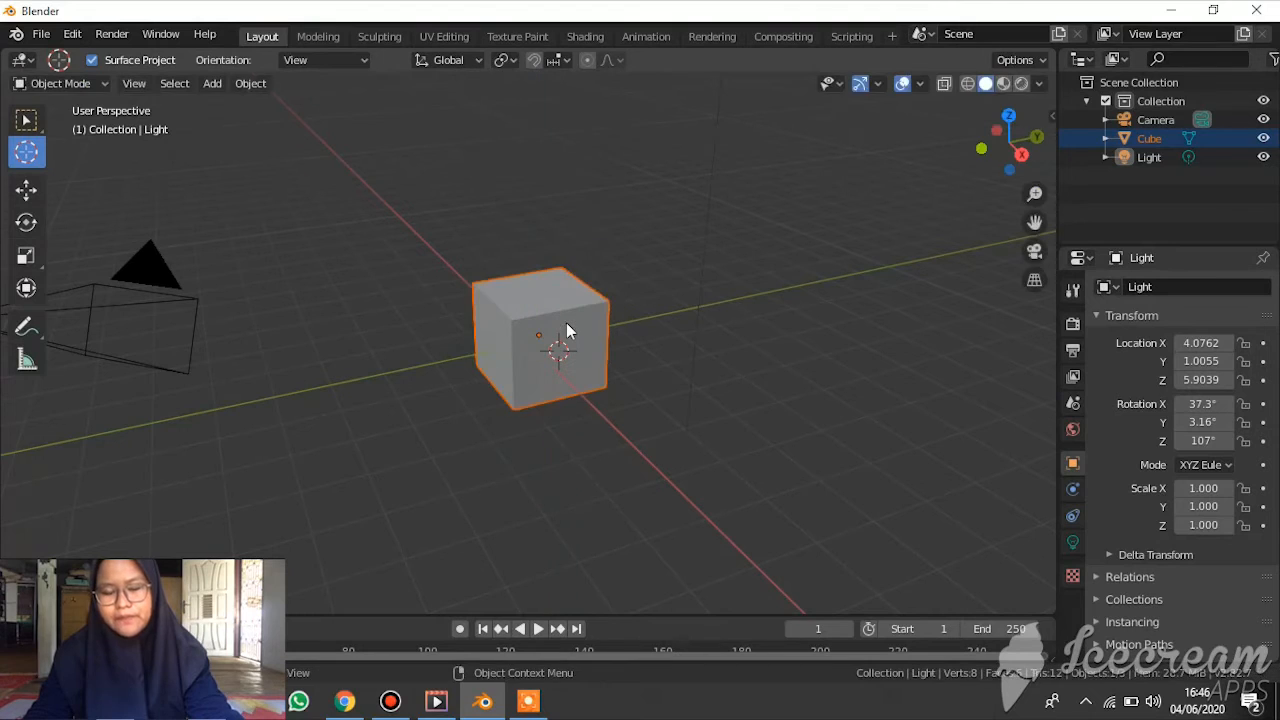
key("ctrl+z")
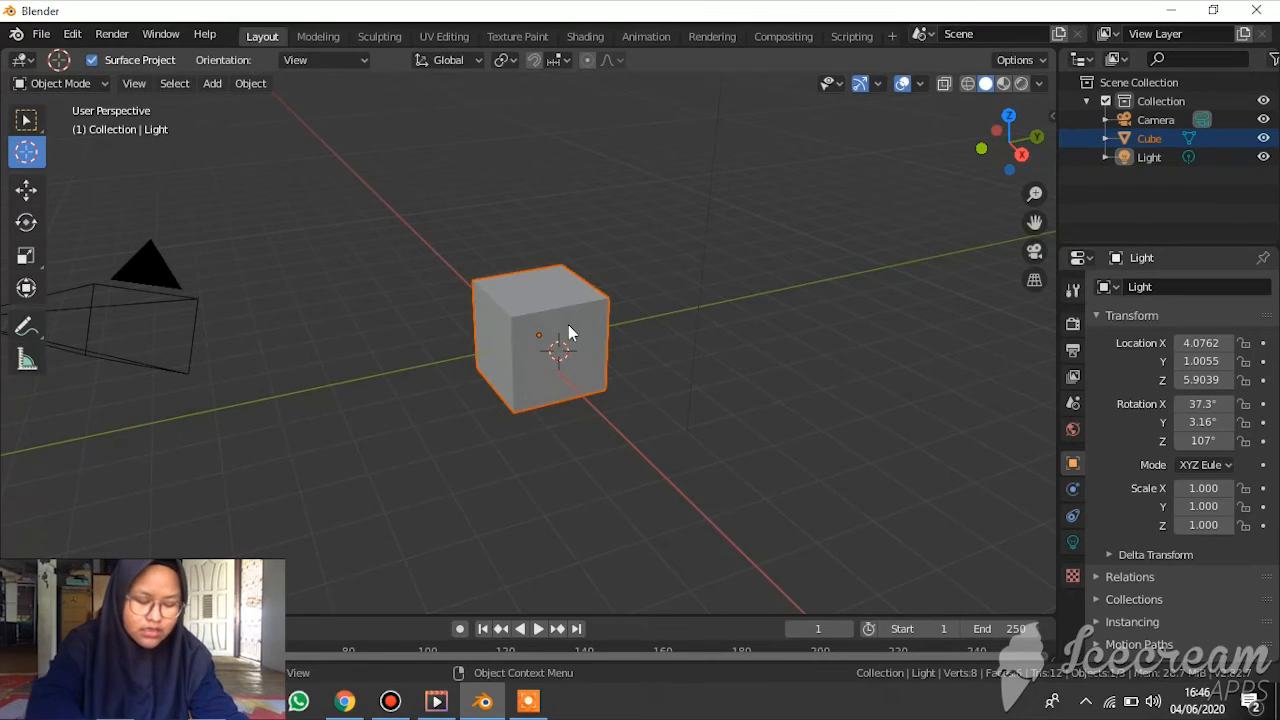
Step: Try scaling the cube along Y and Z with the global X axis locked, and cancel the scaling
key("s")
key("x")
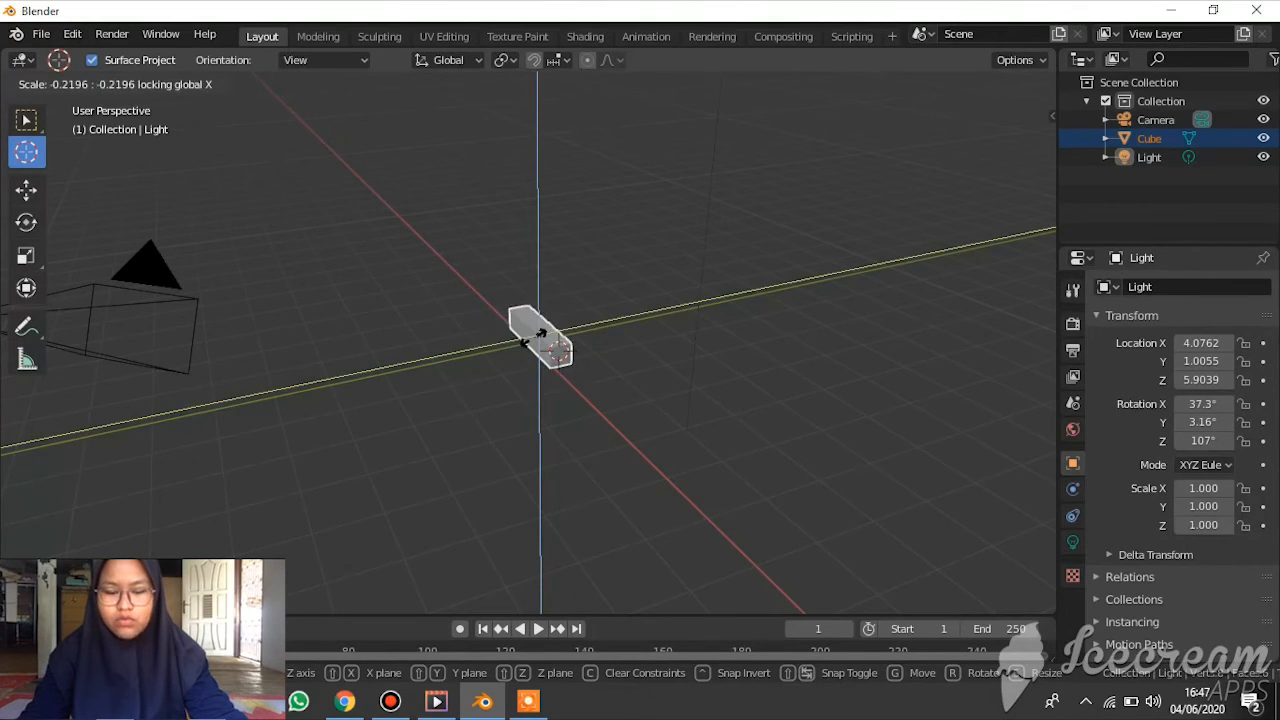
key("Escape")
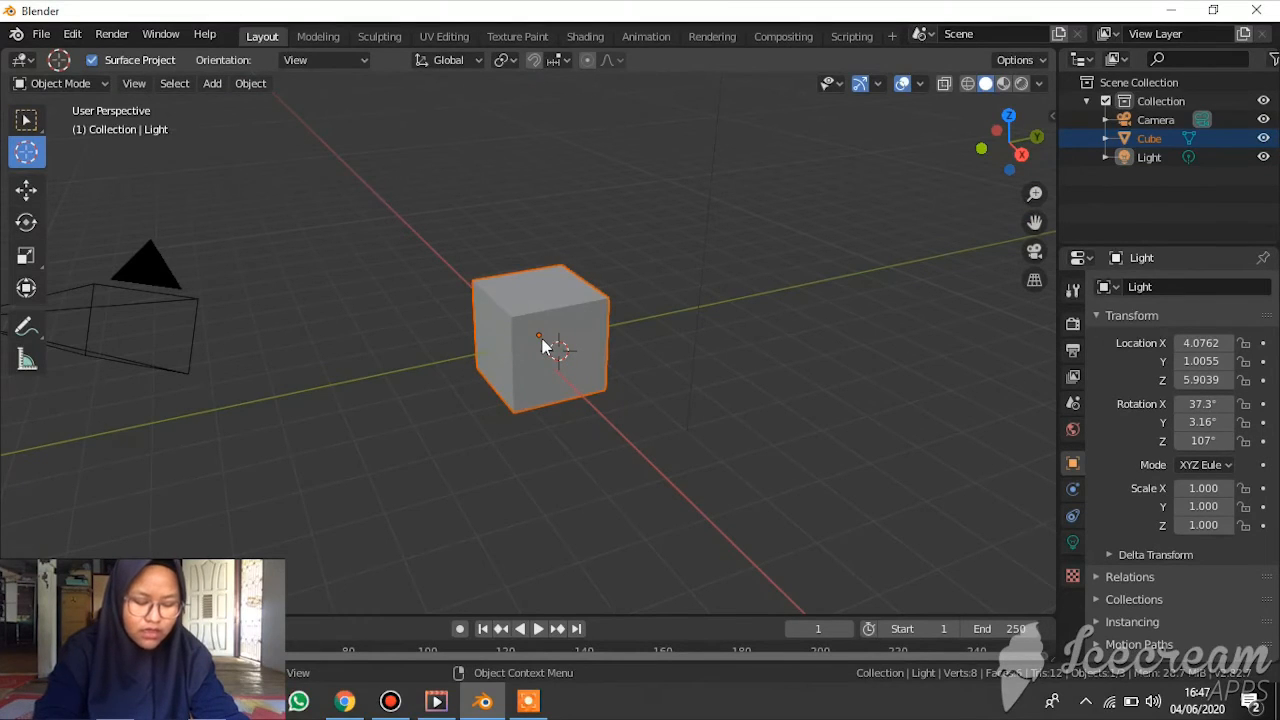
Step: Try rotating the cube about 43° with the global Y axis locked, and undo the rotation
key("s")
key("shift+y")
key("r")
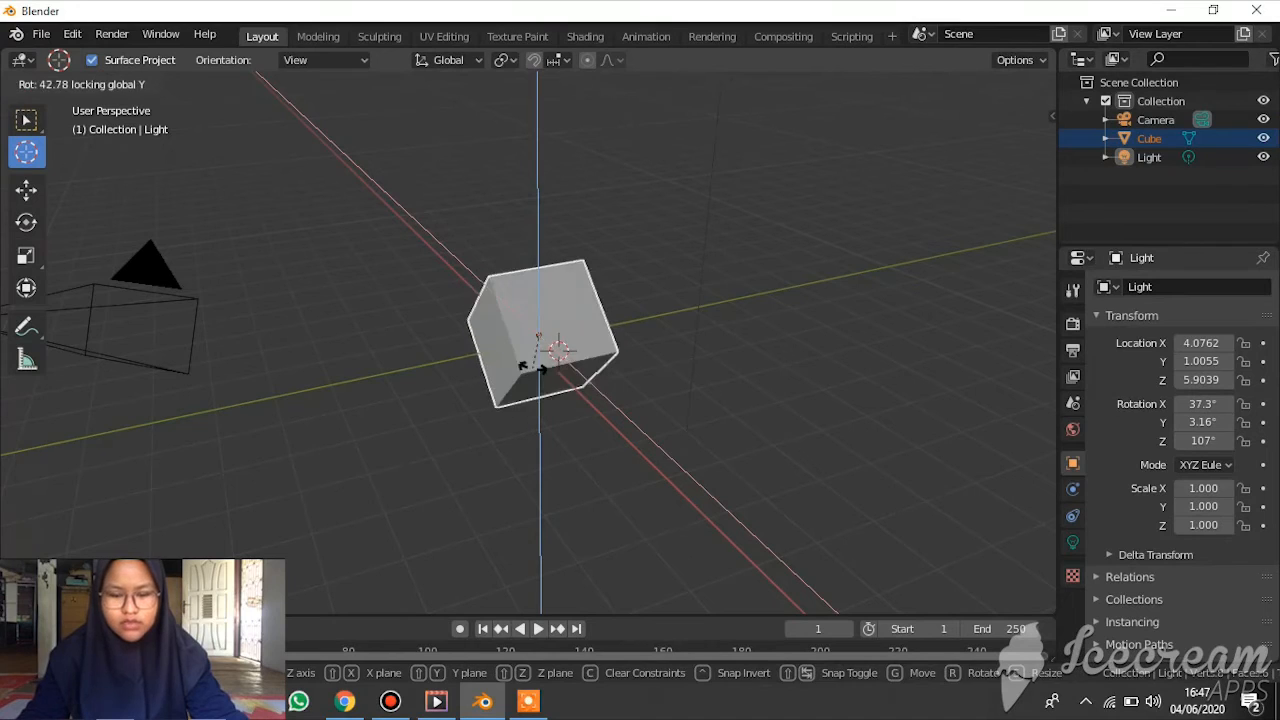
left_click(533, 376)
key("ctrl+z")
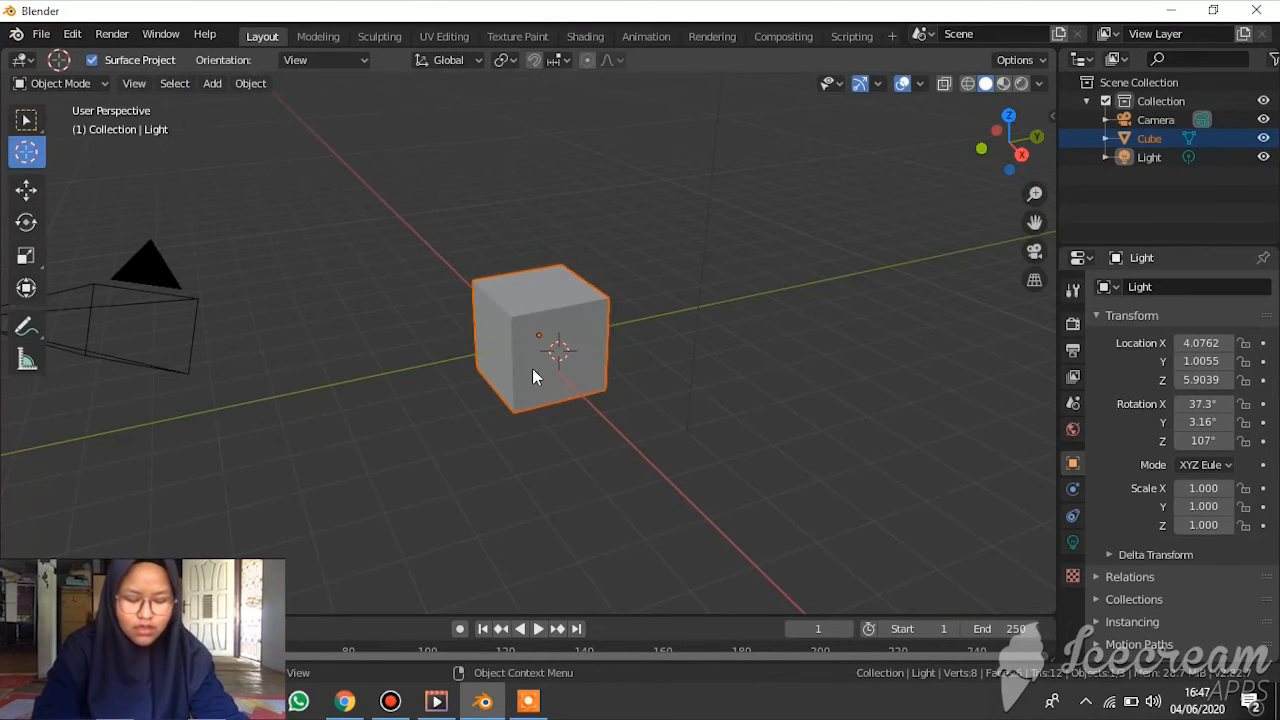
Step: Try scaling the cube to about -0.84 along X and Z with the global Y axis locked, and undo it
key("s")
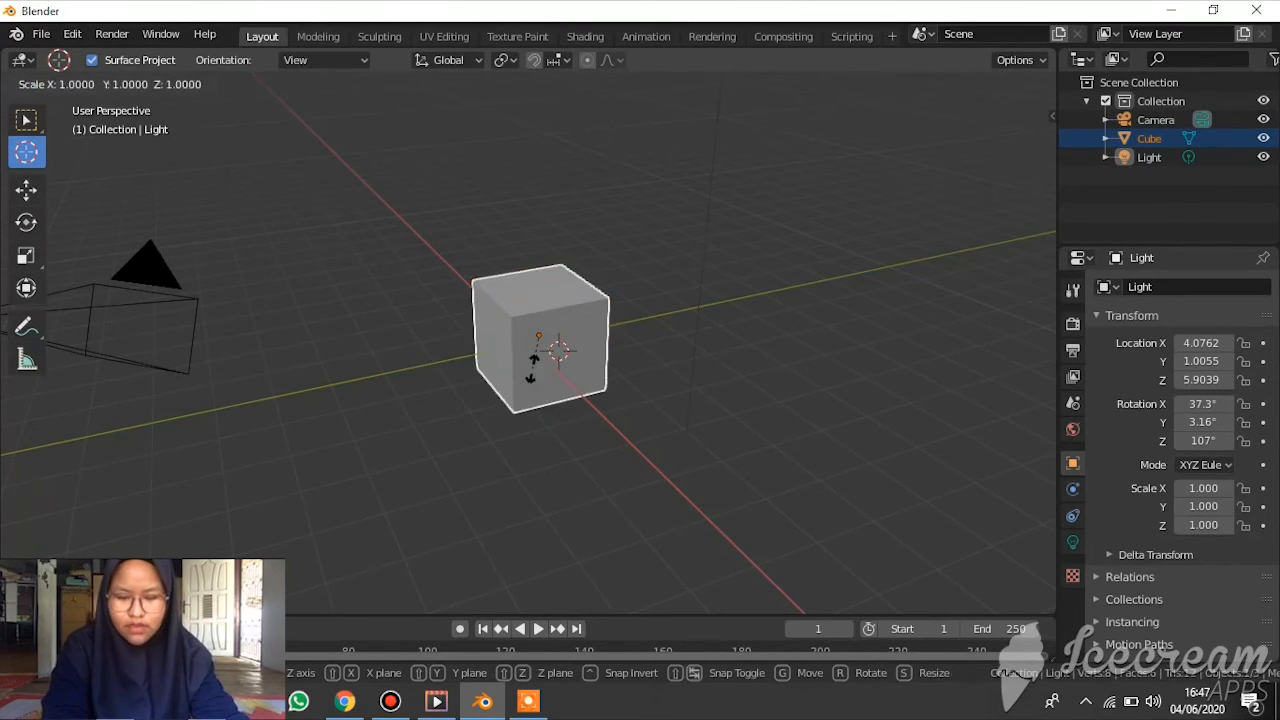
key("shift+y")
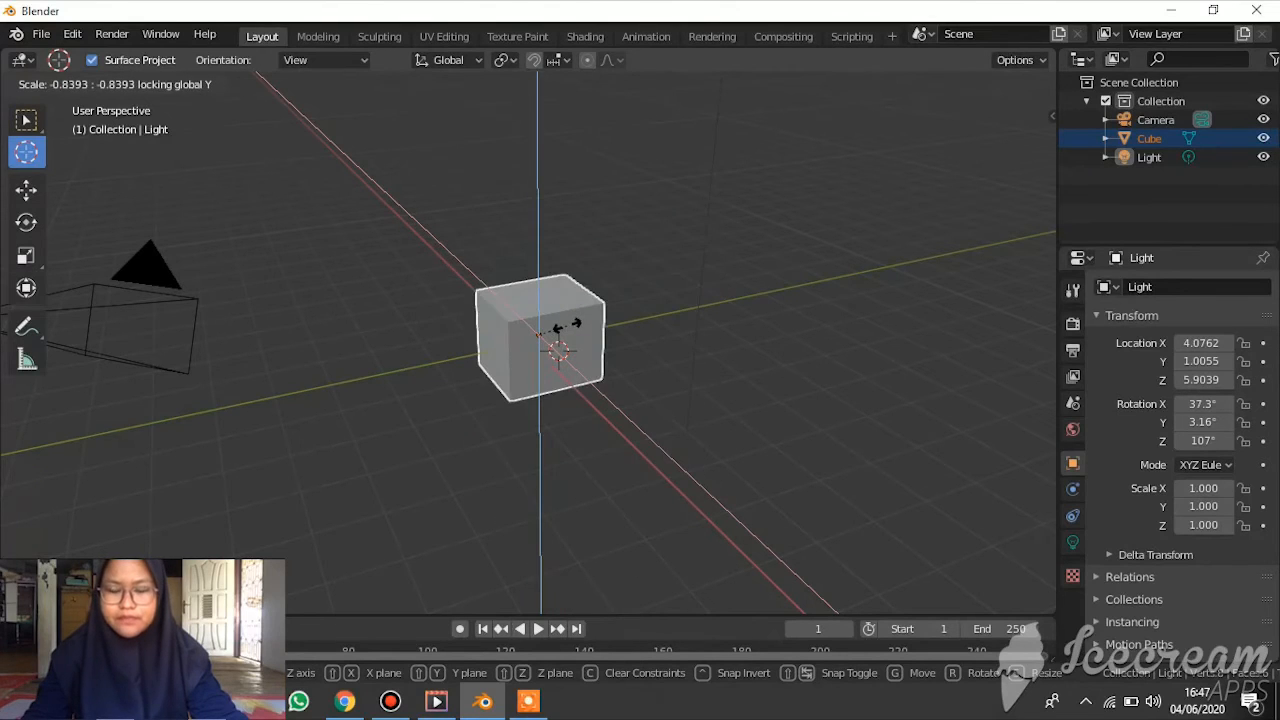
left_click(567, 326)
key("ctrl+z")
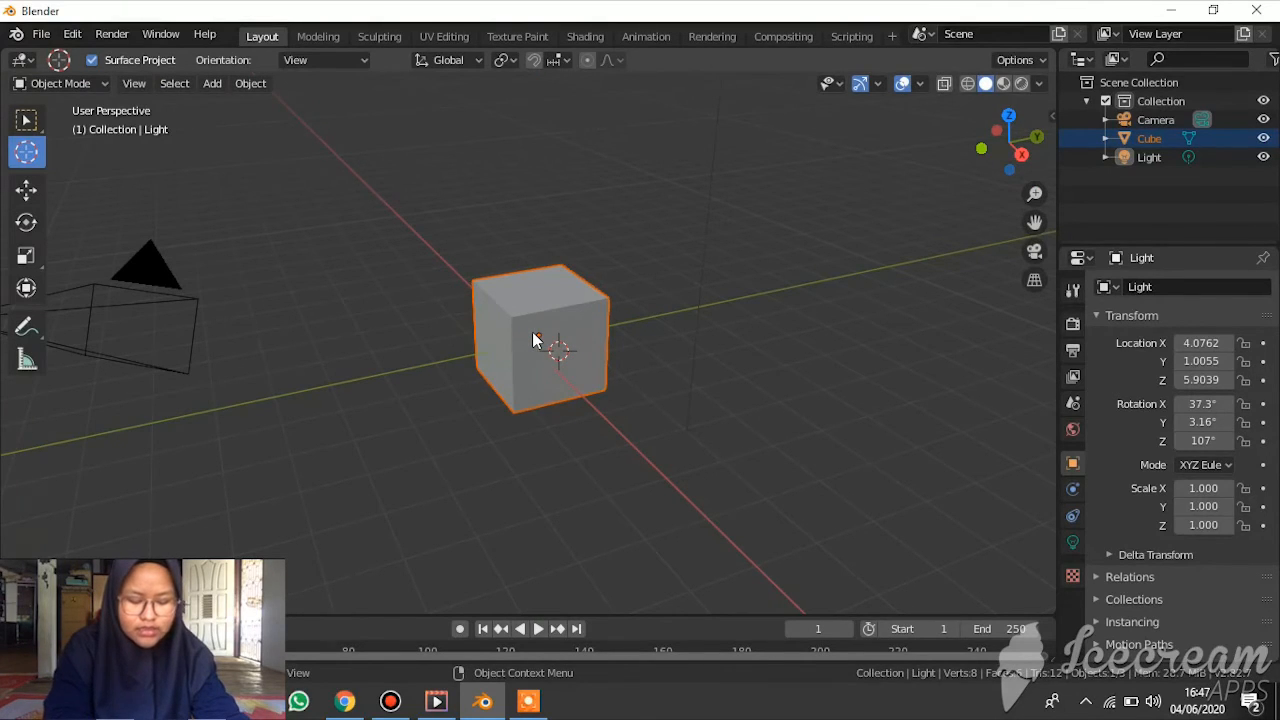
Step: Try scaling the cube uniformly on all axes to about 0.30, and undo it
key("s")
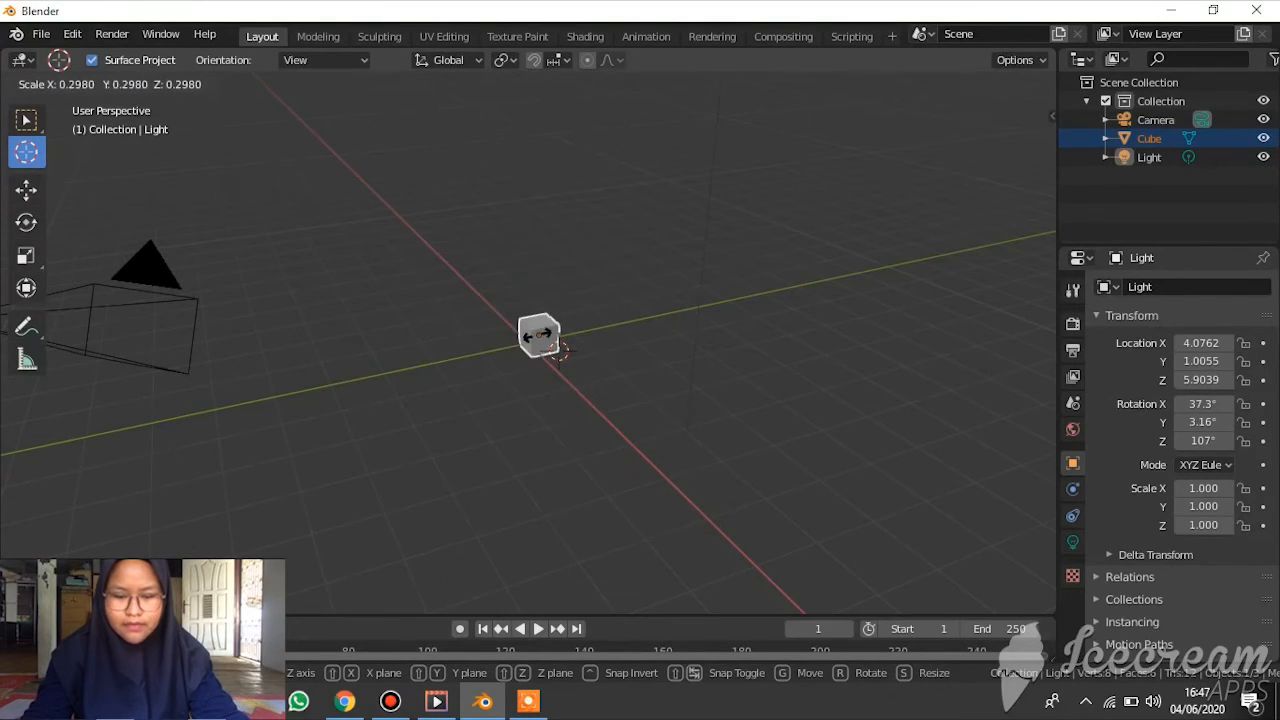
left_click(537, 340)
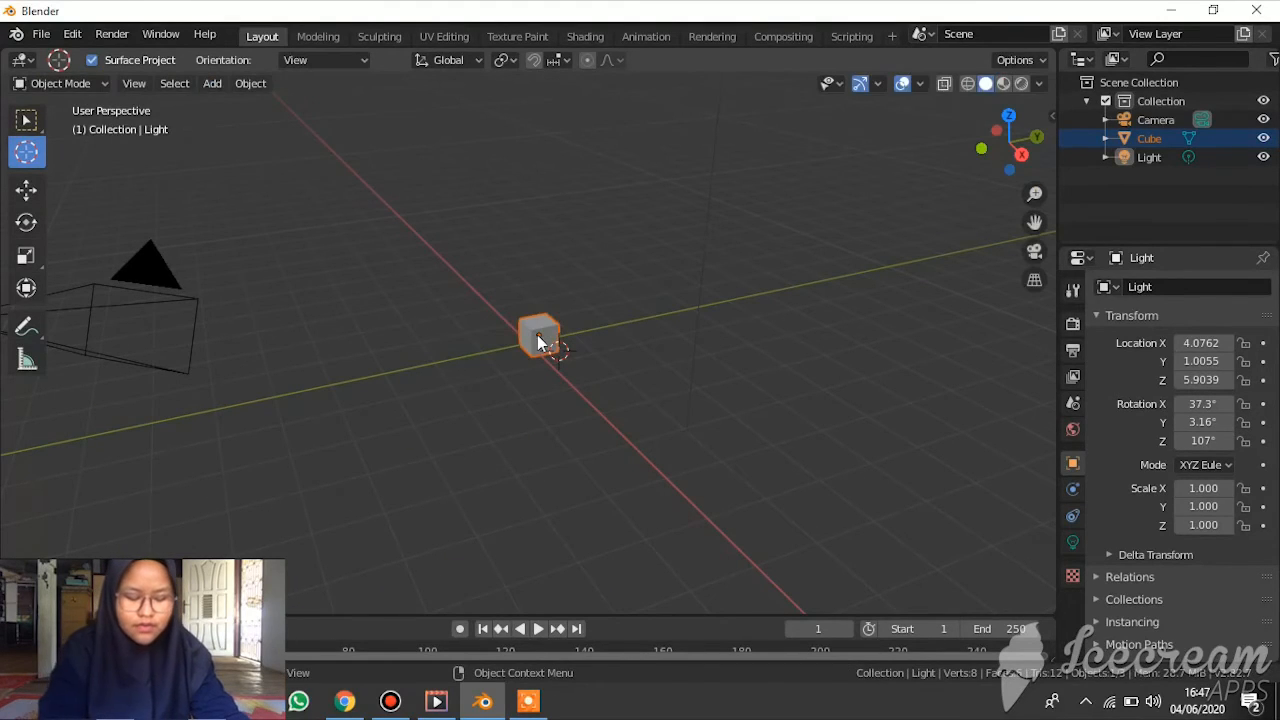
key("ctrl+z")
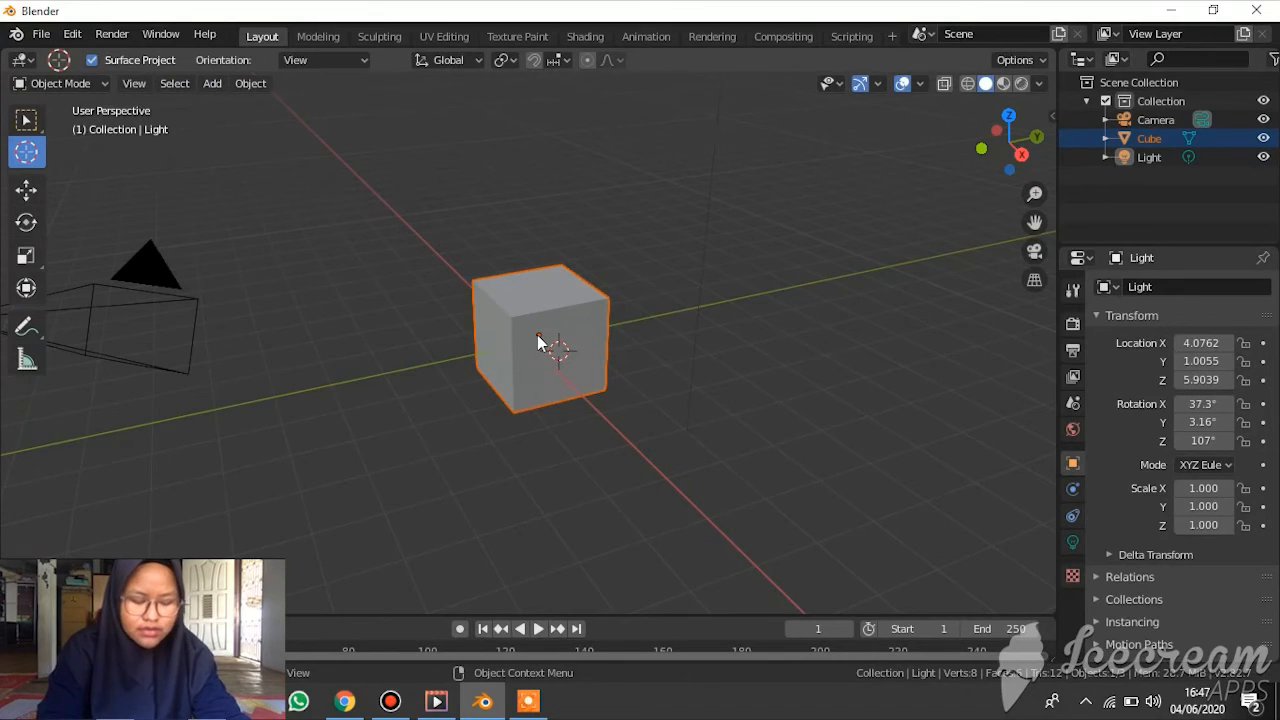
Step: Try enlarging the cube freehand along X and Y with the global Z axis locked, and undo the scaling
key("s")
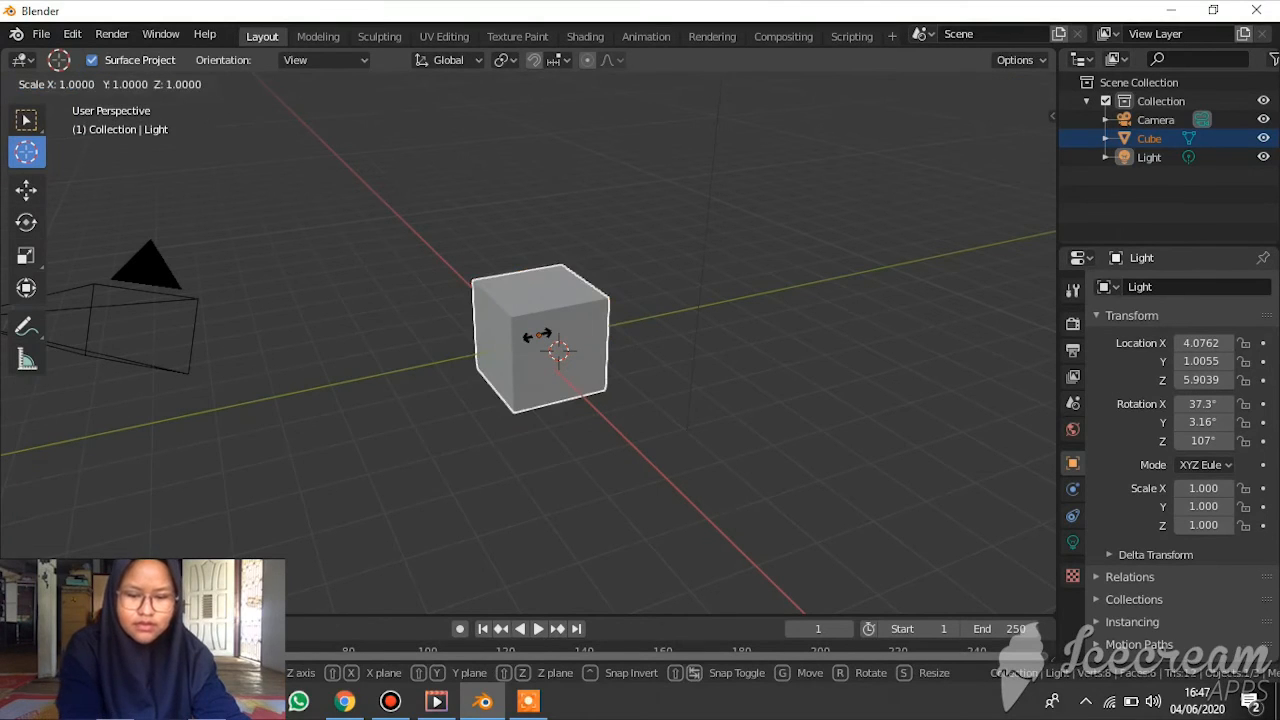
key("shift+z")
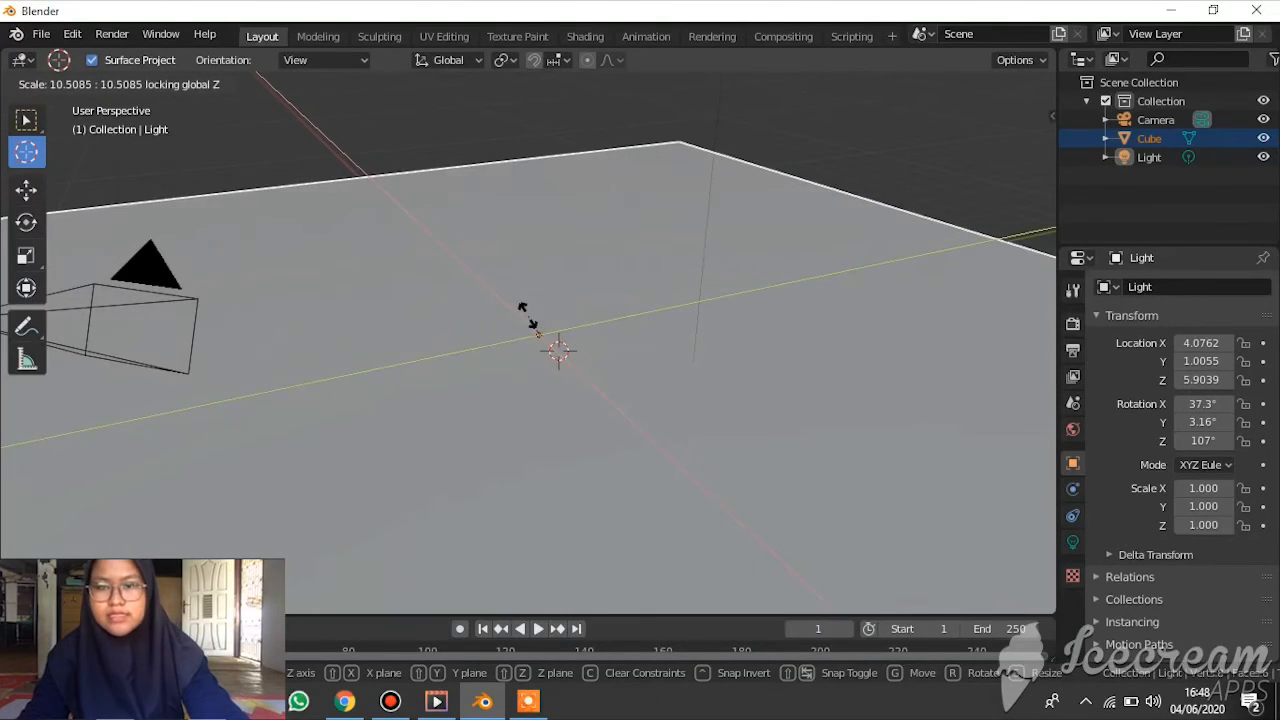
left_click(527, 306)
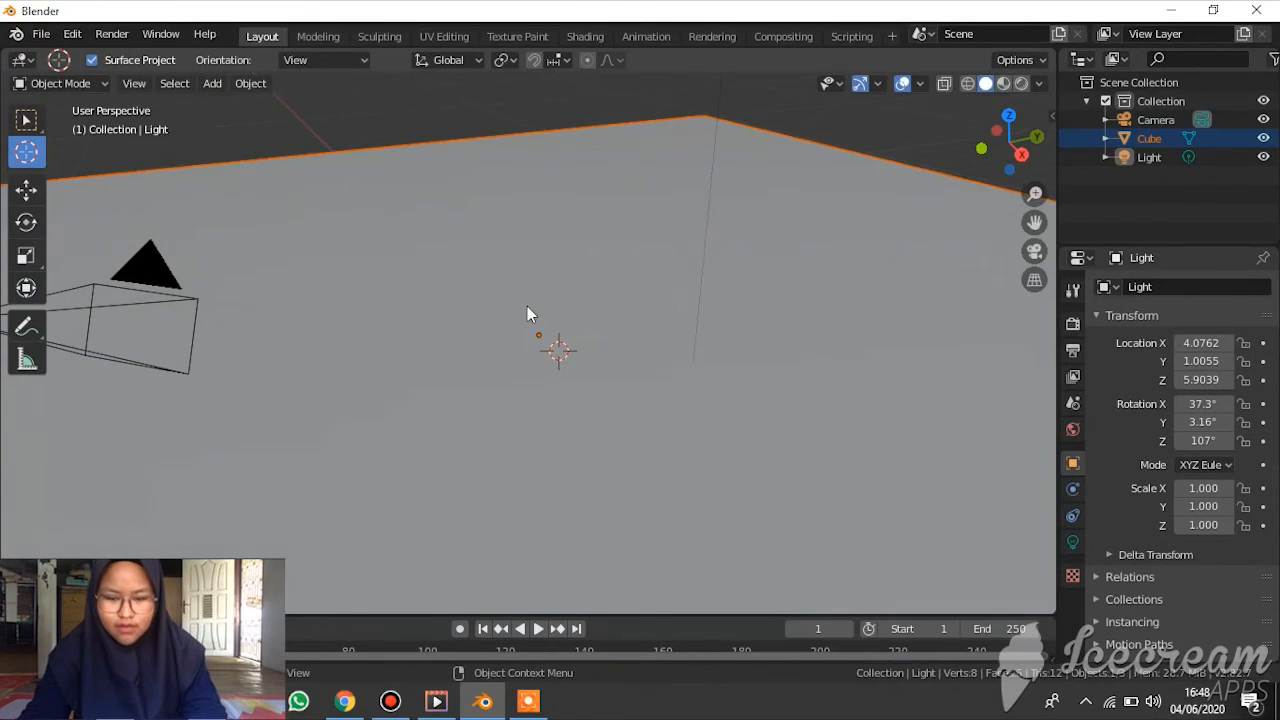
key("ctrl+z")
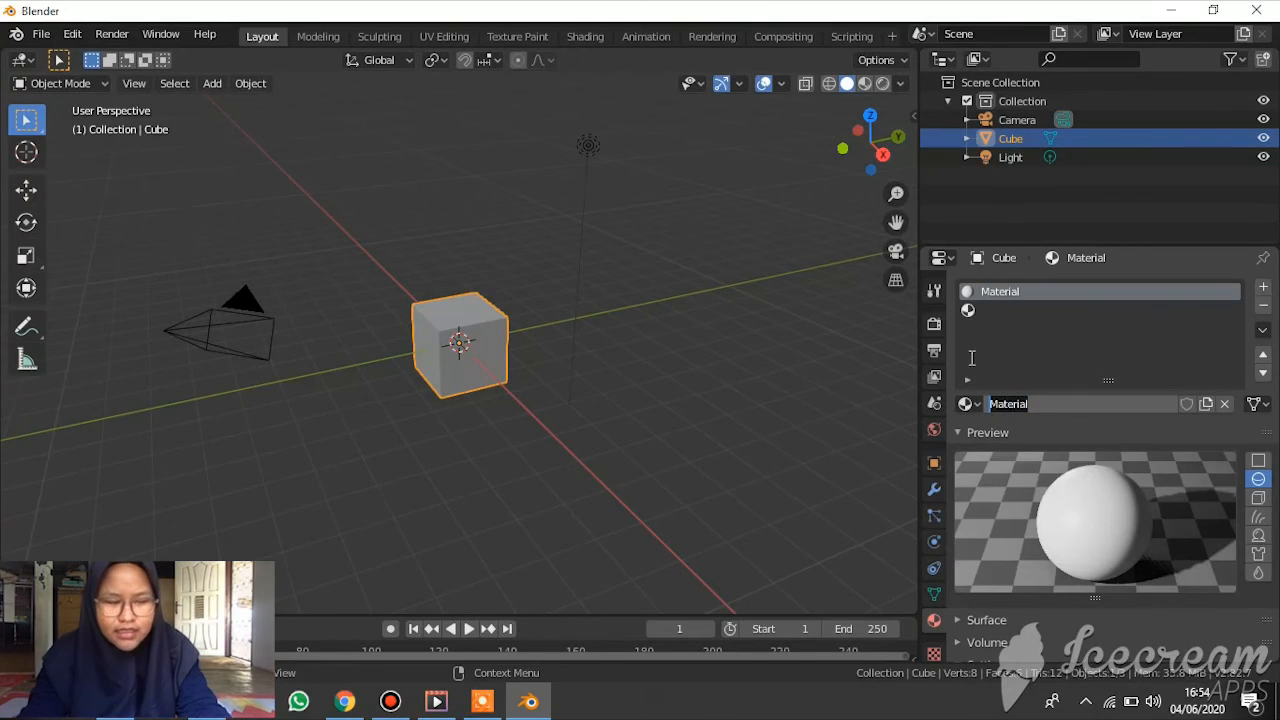
Step: Rename the cube's material as Material.001
left_click(1080, 405)
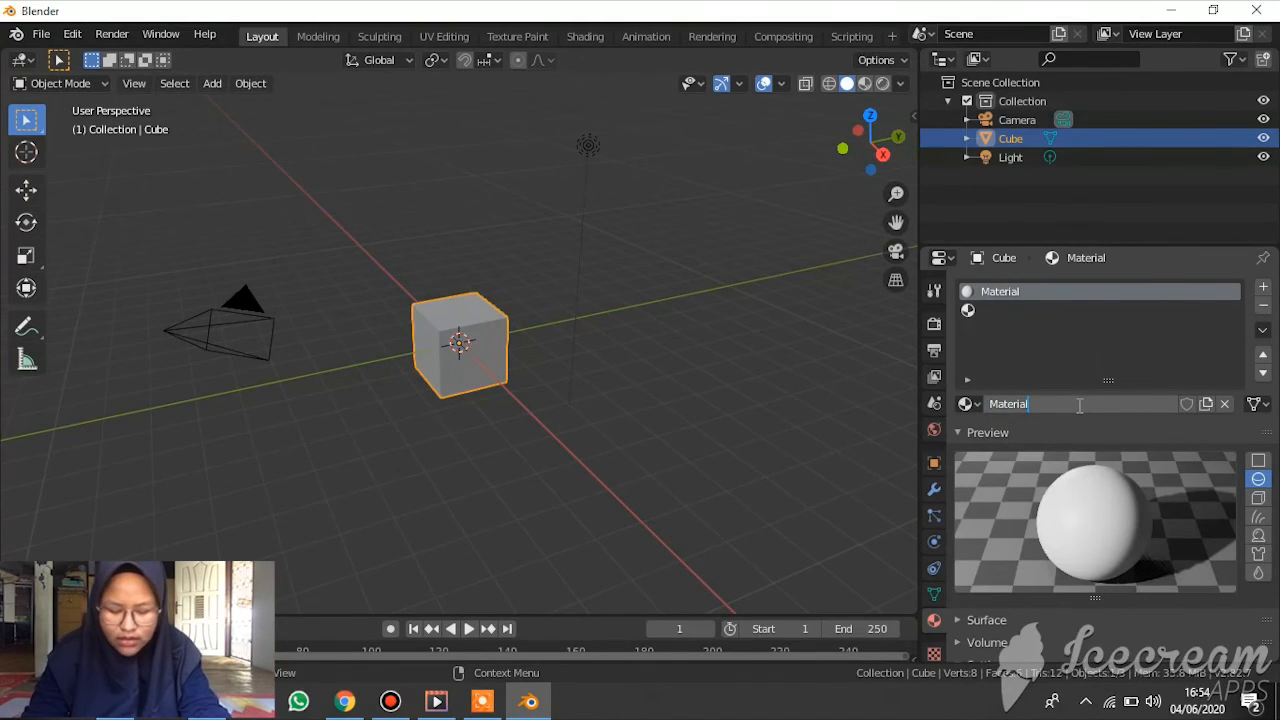
type(".001")
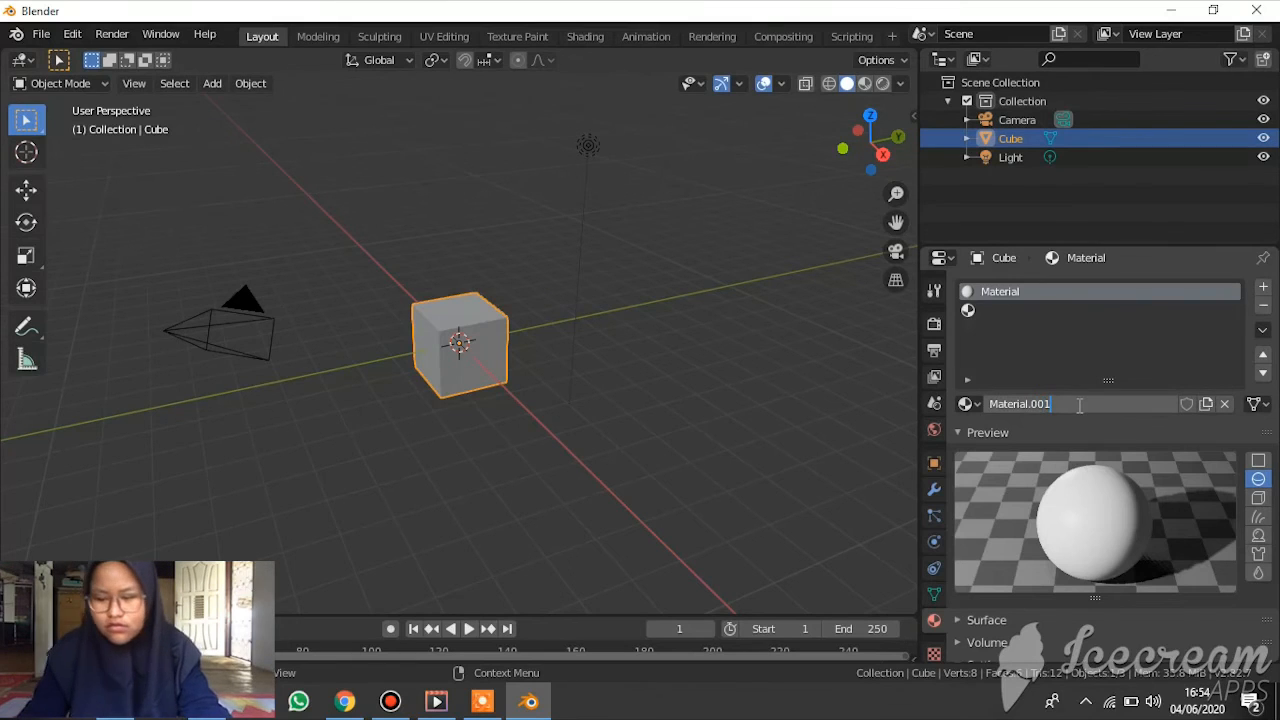
key("Return")
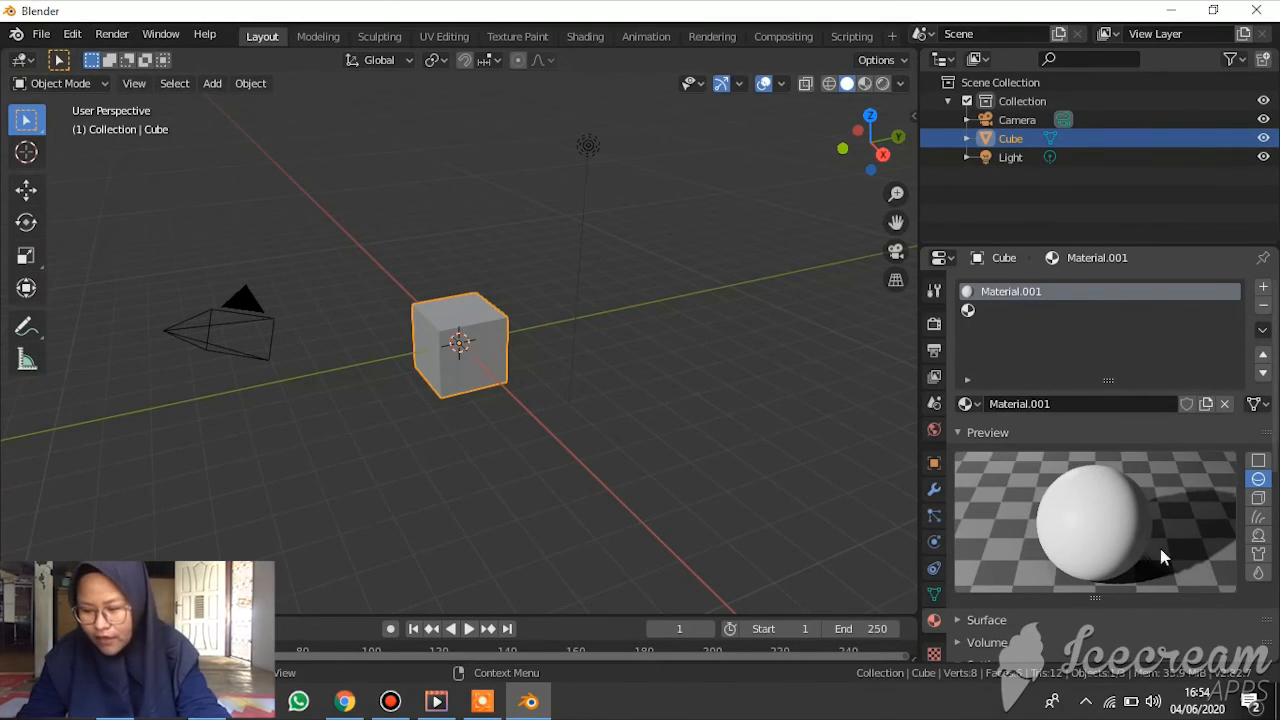
Step: Set the viewport display color of Material.001 to green and deselect the cube
scroll(1088, 584, "down", 2)
left_click(1086, 588)
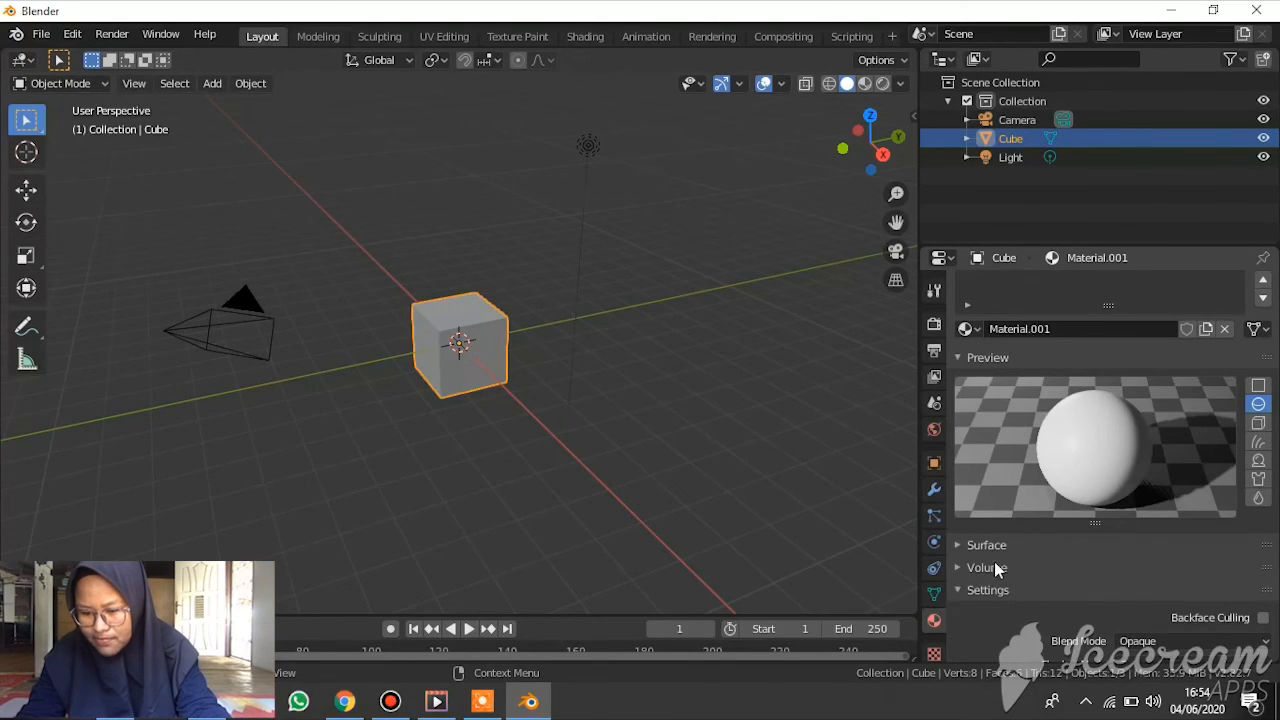
scroll(995, 559, "down", 8)
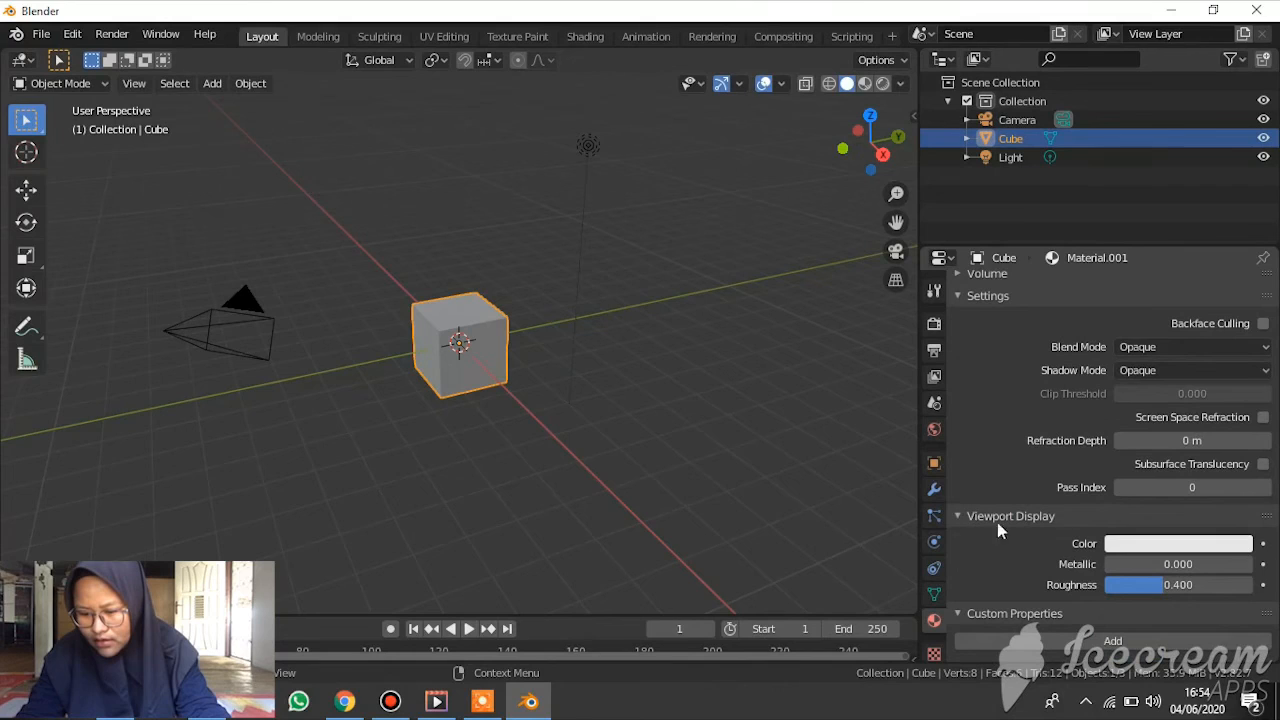
left_click(1263, 544)
left_click(1263, 546)
left_click(1235, 545)
left_click_drag(1122, 336, 1114, 312)
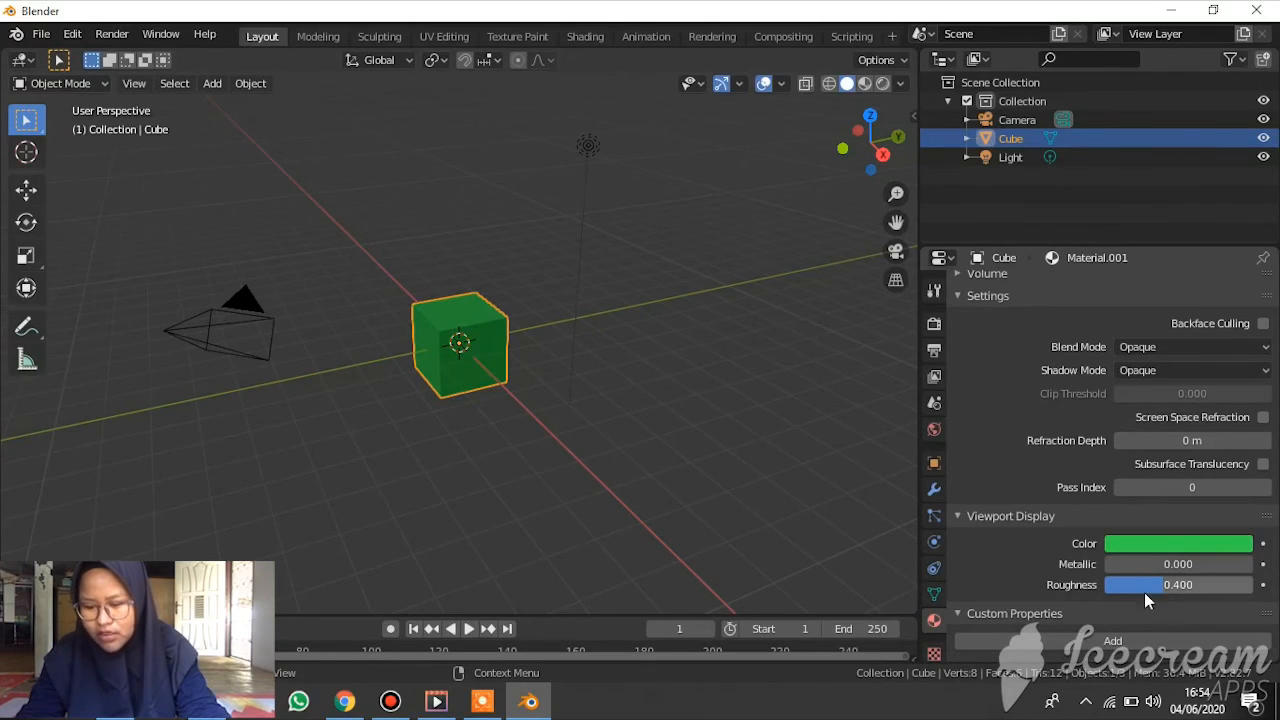
left_click(492, 266)
scroll(516, 356, "up", 6)
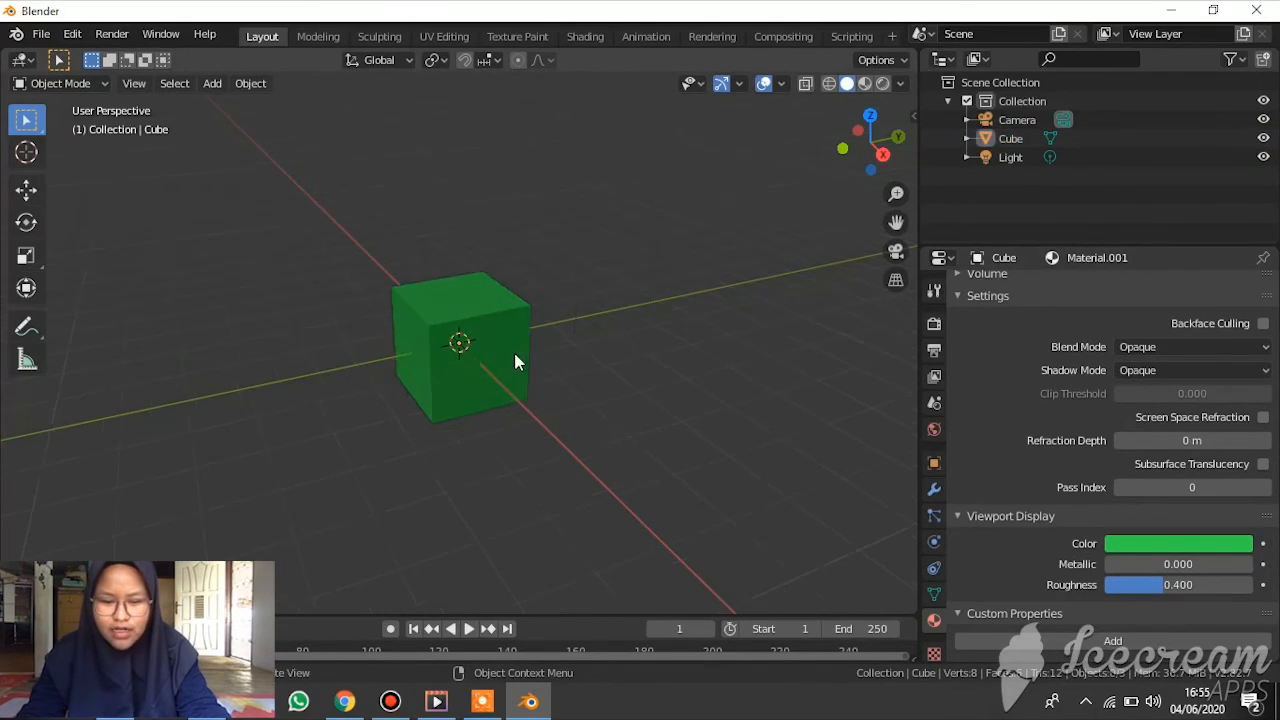
scroll(516, 370, "down", 2)
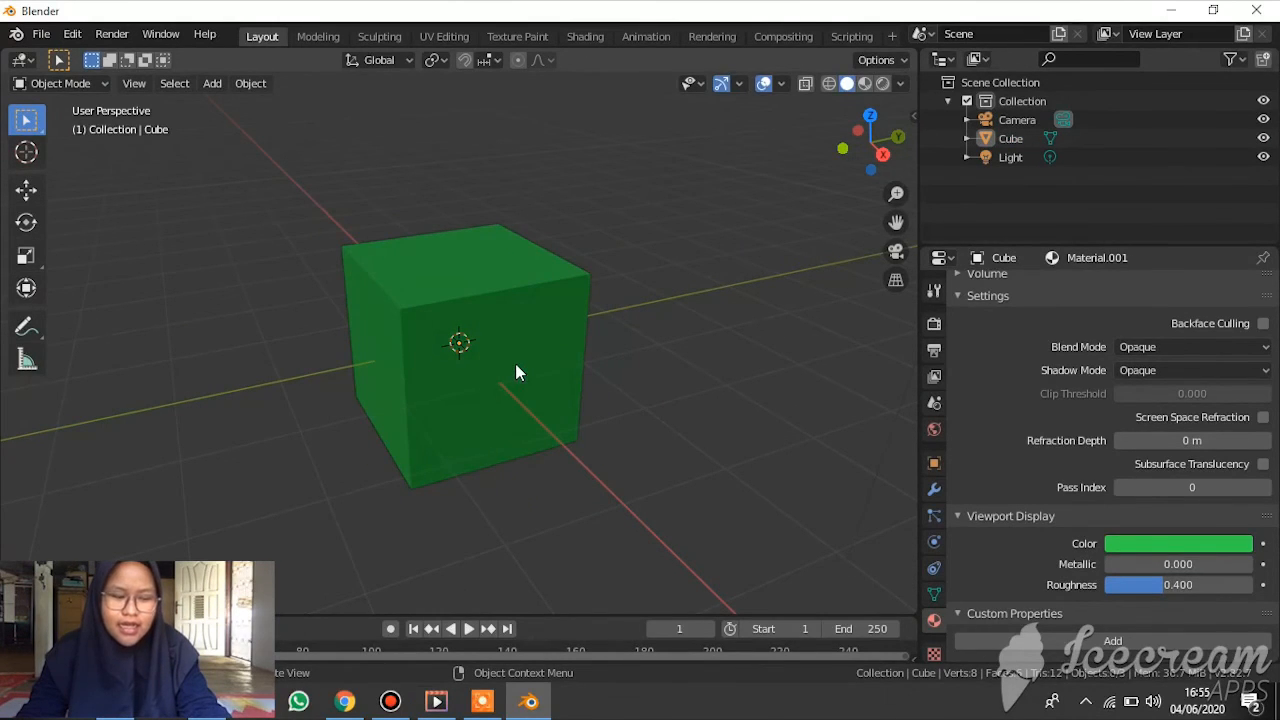
scroll(516, 372, "down", 2)
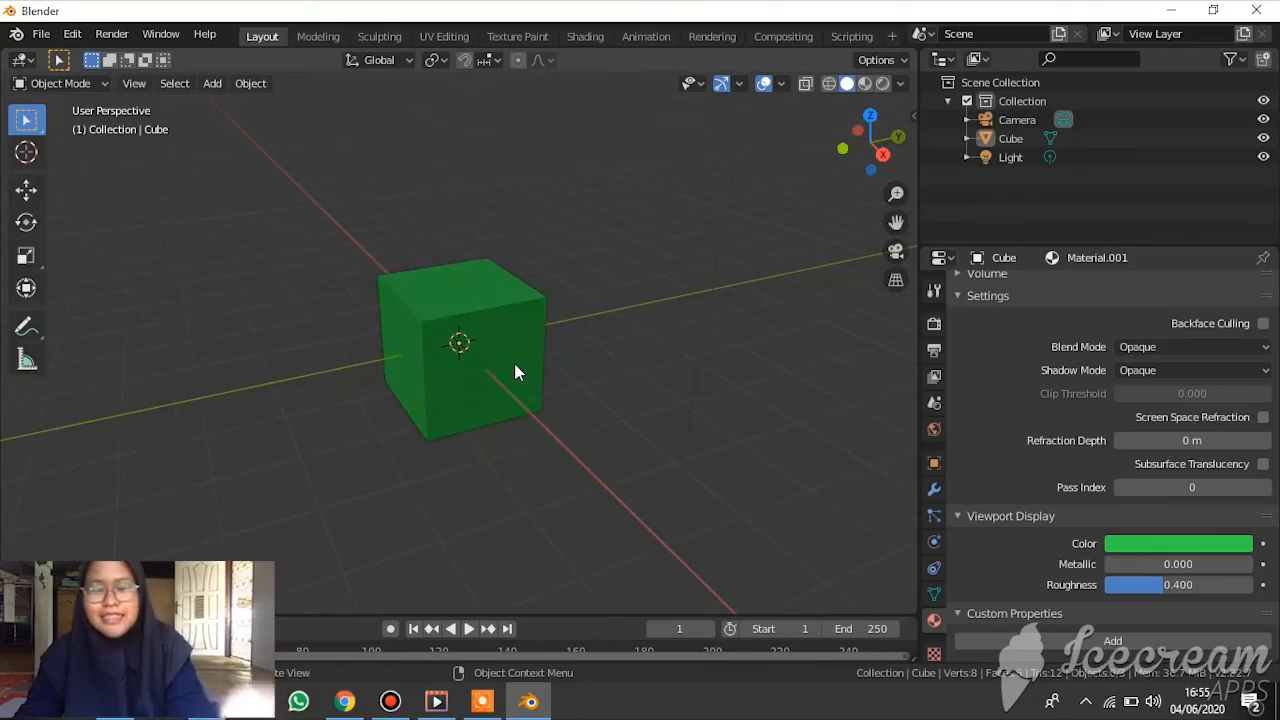